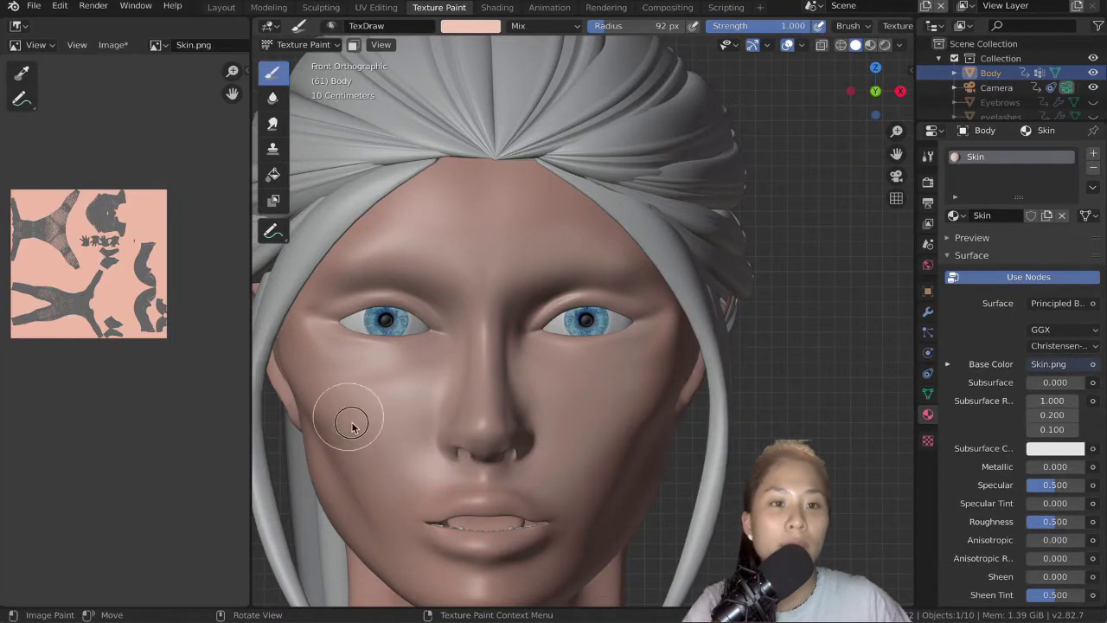
Step: Change the TexDraw brush to a rosy pink and lower its strength to 0.249
{"action": "middle_click_drag", "start_coordinate": [405, 496], "coordinate": [432, 401], "text": "shift"}
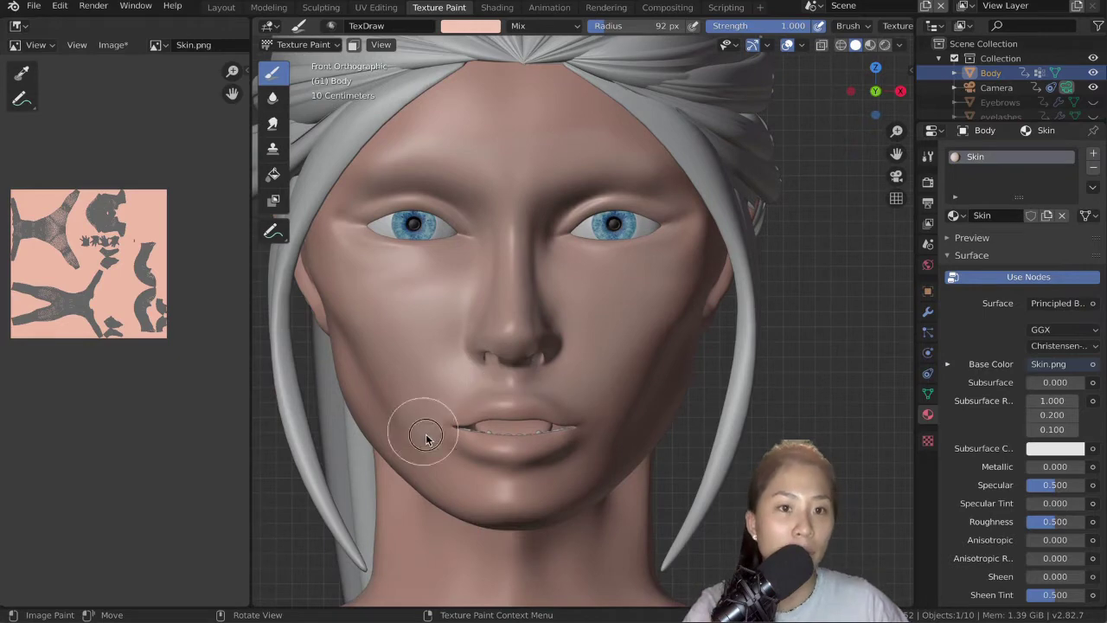
{"action": "left_click", "coordinate": [470, 25]}
{"action": "left_click", "coordinate": [505, 106]}
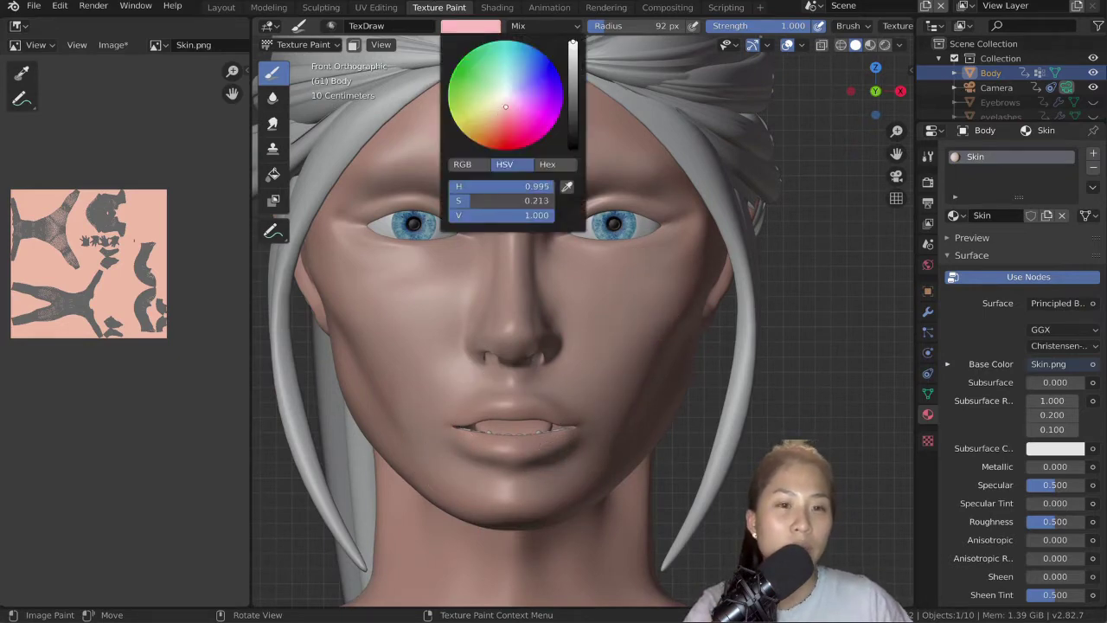
{"action": "key", "text": "f"}
{"action": "left_click", "coordinate": [737, 302]}
{"action": "key", "text": "shift+f"}
{"action": "left_click", "coordinate": [686, 315]}
Step: Set the brush radius to 102 px and tint the cheeks, temples and edges of the forehead pink
{"action": "mouse_move", "coordinate": [678, 313]}
{"action": "middle_mouse_down"}
{"action": "mouse_move", "coordinate": [614, 323]}
{"action": "mouse_move", "coordinate": [630, 341]}
{"action": "mouse_move", "coordinate": [383, 338]}
{"action": "mouse_move", "coordinate": [523, 364]}
{"action": "middle_mouse_up"}
{"action": "scroll", "coordinate": [630, 341], "scroll_direction": "down", "scroll_amount": 3}
{"action": "scroll", "coordinate": [629, 341], "scroll_direction": "up", "scroll_amount": 4}
{"action": "key", "text": "f"}
{"action": "left_click", "coordinate": [407, 335]}
{"action": "scroll", "coordinate": [415, 337], "scroll_direction": "down", "scroll_amount": 4}
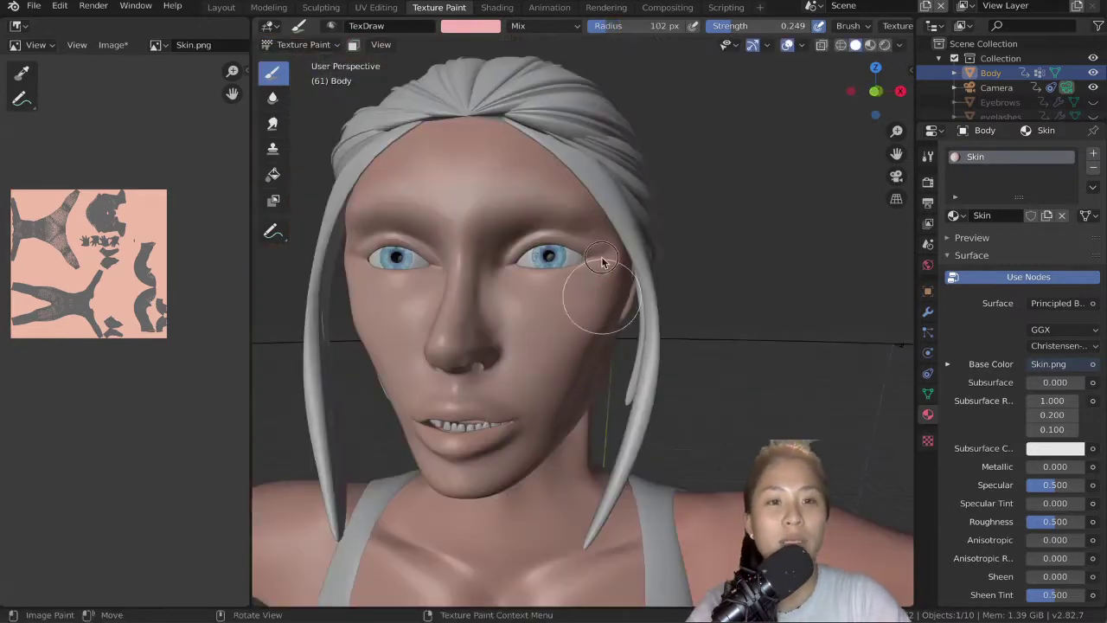
{"action": "middle_click_drag", "start_coordinate": [587, 331], "coordinate": [582, 276]}
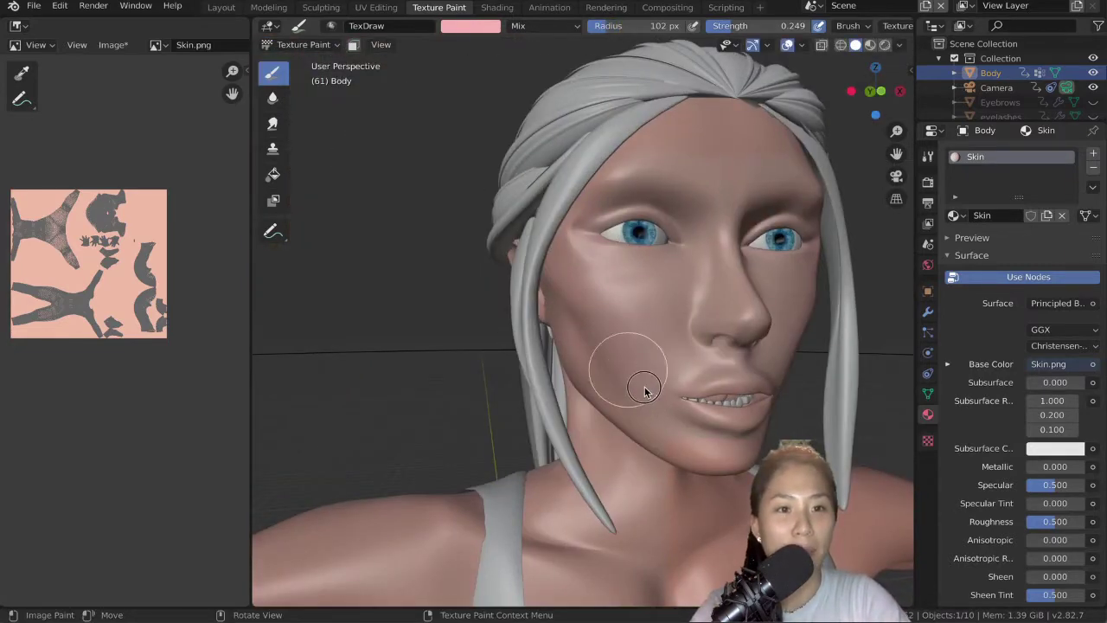
{"action": "mouse_move", "coordinate": [643, 383]}
{"action": "middle_mouse_down"}
{"action": "mouse_move", "coordinate": [653, 346]}
{"action": "mouse_move", "coordinate": [624, 328]}
{"action": "middle_mouse_up"}
{"action": "scroll", "coordinate": [624, 328], "scroll_direction": "up", "scroll_amount": 6}
{"action": "scroll", "coordinate": [623, 328], "scroll_direction": "down", "scroll_amount": 4}
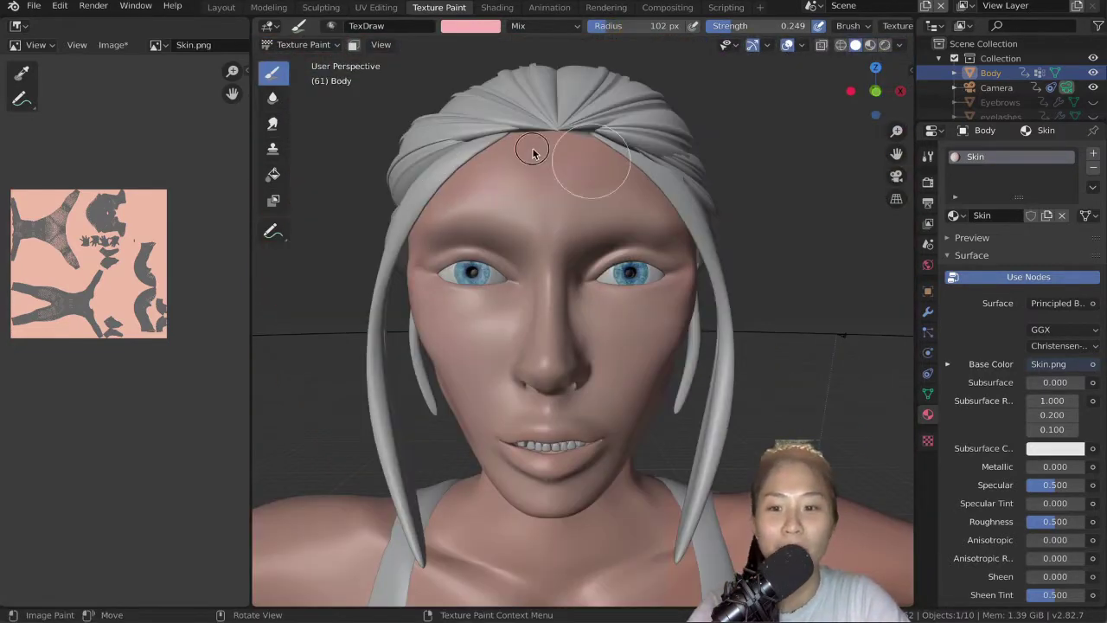
{"action": "key", "text": "KP_1"}
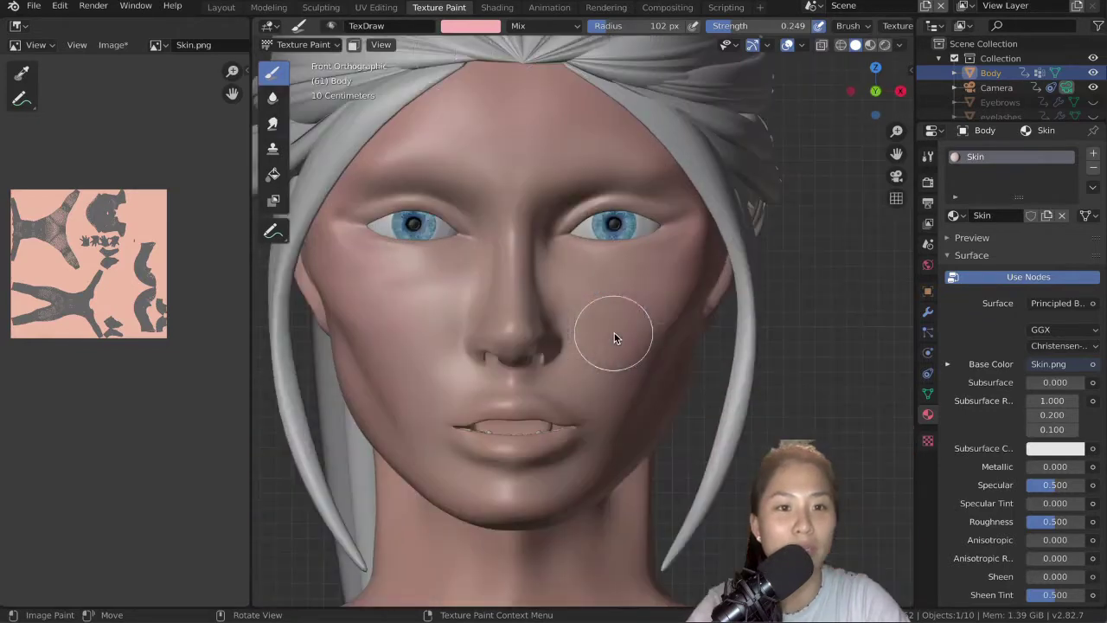
Step: Change the brush colour to peach with hue 0.055 and saturation 0.297, and raise the strength to 1.000
{"action": "left_click", "coordinate": [470, 25]}
{"action": "left_click_drag", "start_coordinate": [502, 111], "coordinate": [502, 107]}
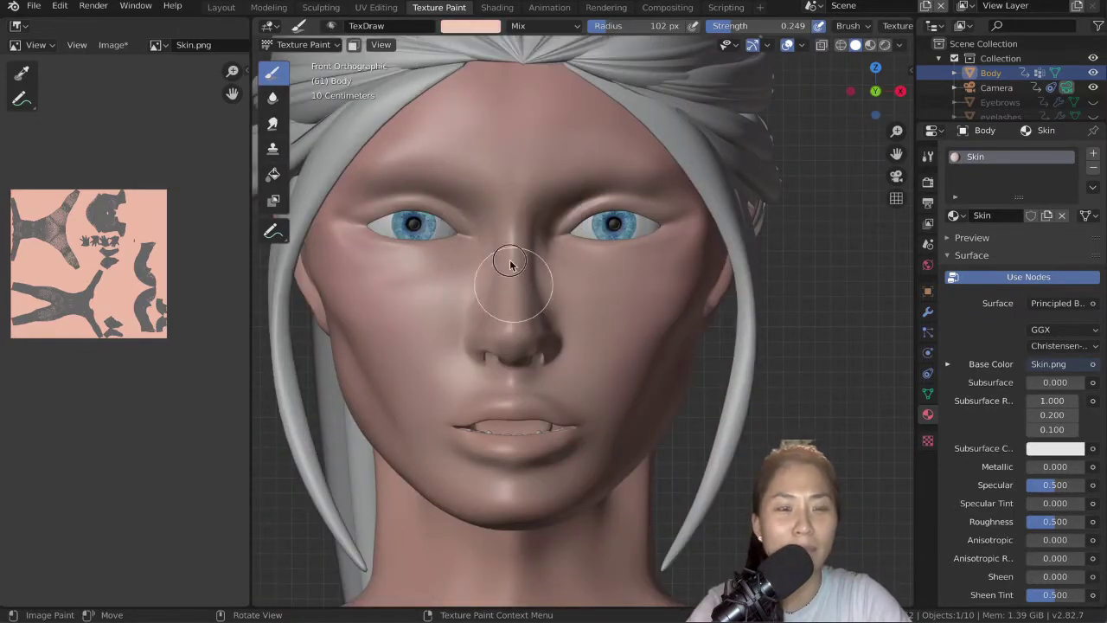
{"action": "left_click_drag", "start_coordinate": [737, 26], "coordinate": [816, 26]}
{"action": "left_click", "coordinate": [486, 27]}
{"action": "left_click_drag", "start_coordinate": [500, 110], "coordinate": [499, 110]}
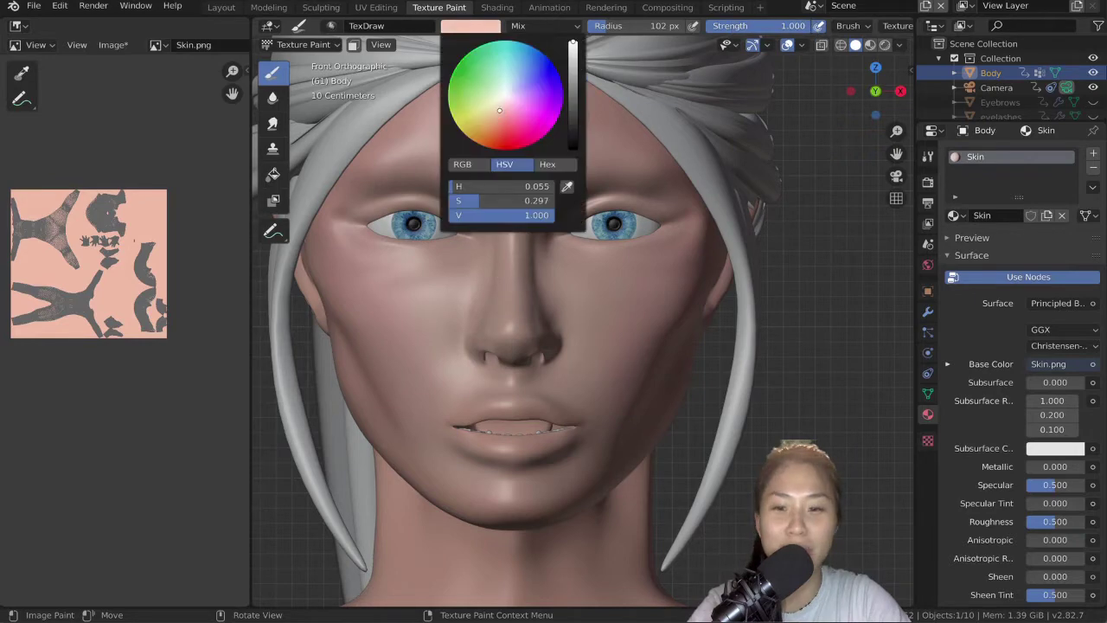
Step: Shift the brush colour to a slightly pinker tone and paint it across the forehead
{"action": "scroll", "coordinate": [608, 348], "scroll_direction": "up", "scroll_amount": 4}
{"action": "middle_click_drag", "start_coordinate": [607, 349], "coordinate": [562, 321]}
{"action": "scroll", "coordinate": [561, 318], "scroll_direction": "down", "scroll_amount": 4}
{"action": "key", "text": "KP_1"}
{"action": "left_click", "coordinate": [486, 27]}
{"action": "left_click", "coordinate": [502, 109]}
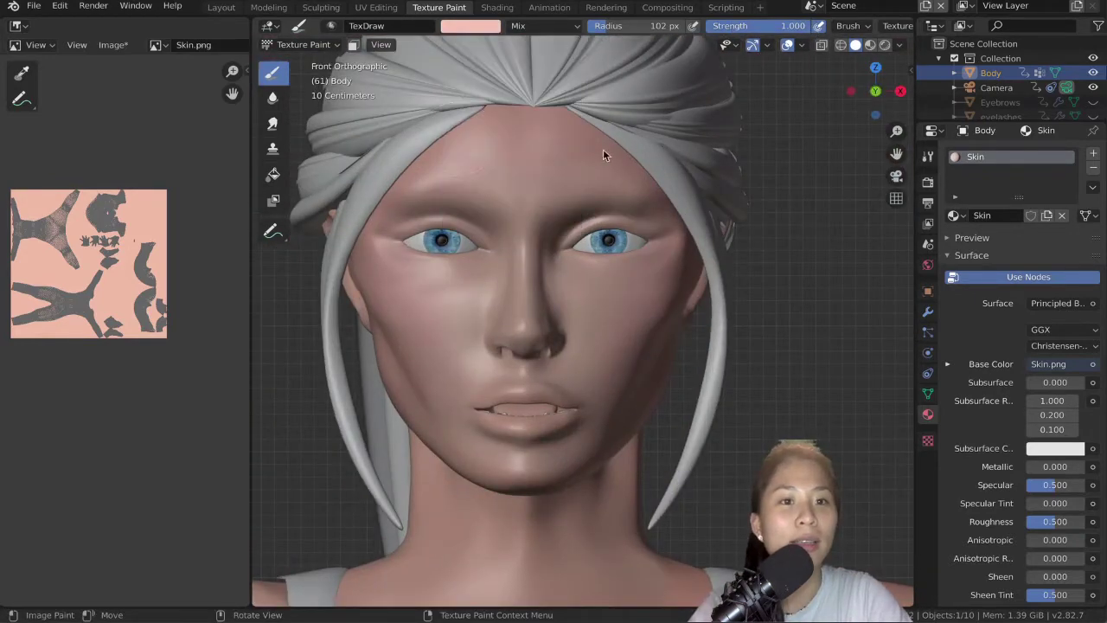
{"action": "left_click_drag", "start_coordinate": [535, 146], "coordinate": [611, 160]}
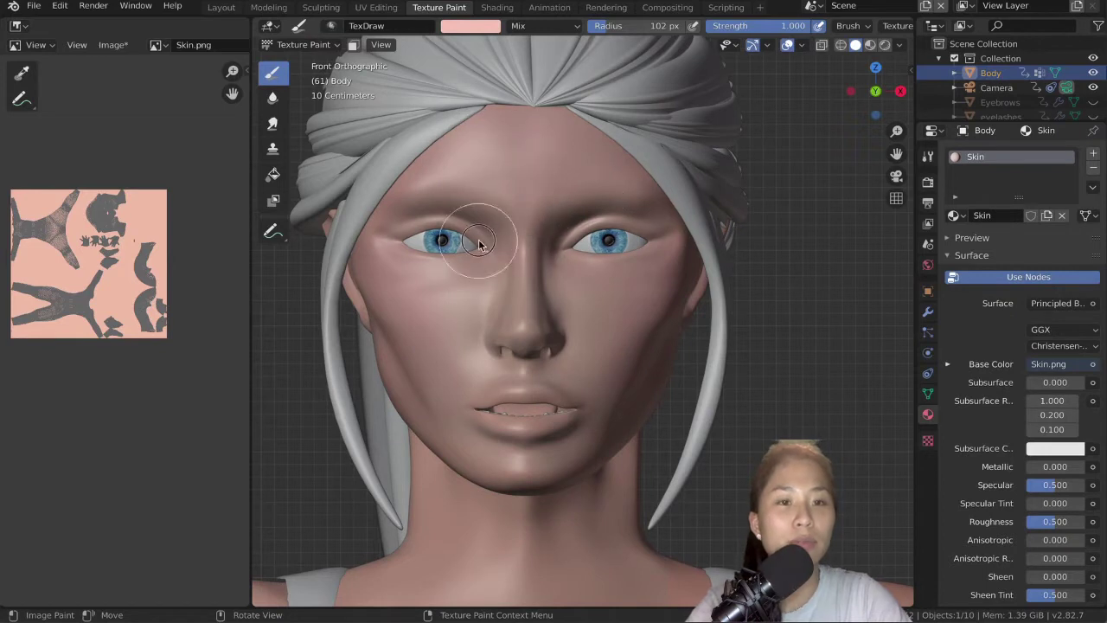
Step: Paint the central forehead, nose and inner cheeks in peach with hue 0.071 and saturation 0.295, reducing strength to 0.314
{"action": "left_click", "coordinate": [470, 25]}
{"action": "left_click_drag", "start_coordinate": [502, 112], "coordinate": [497, 109]}
{"action": "left_click", "coordinate": [470, 27]}
{"action": "left_click", "coordinate": [497, 110]}
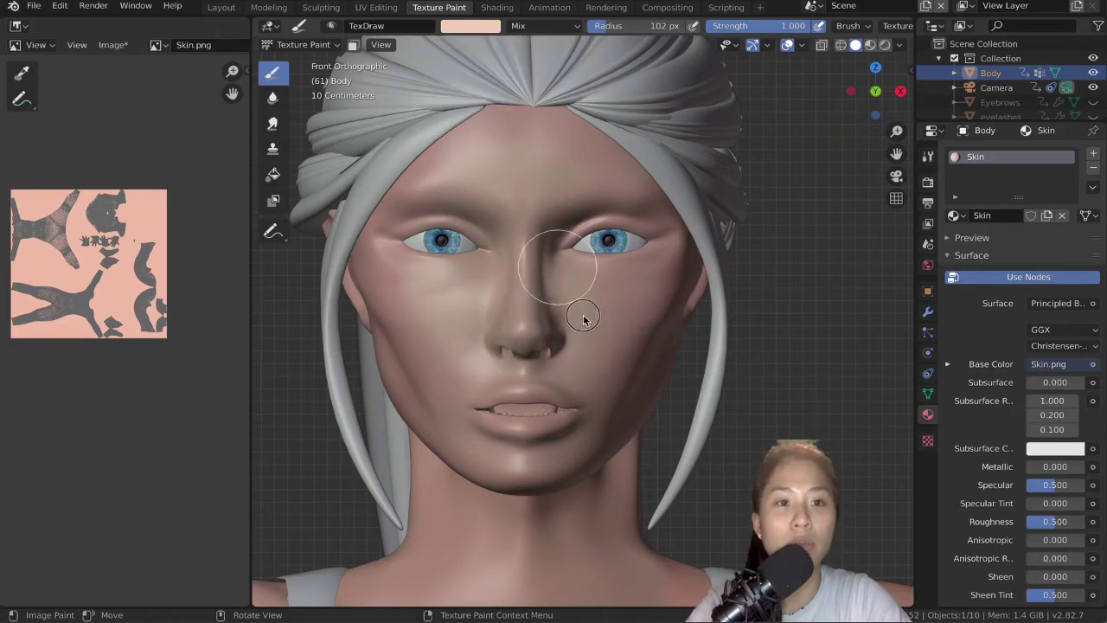
{"action": "left_click_drag", "start_coordinate": [743, 22], "coordinate": [673, 22]}
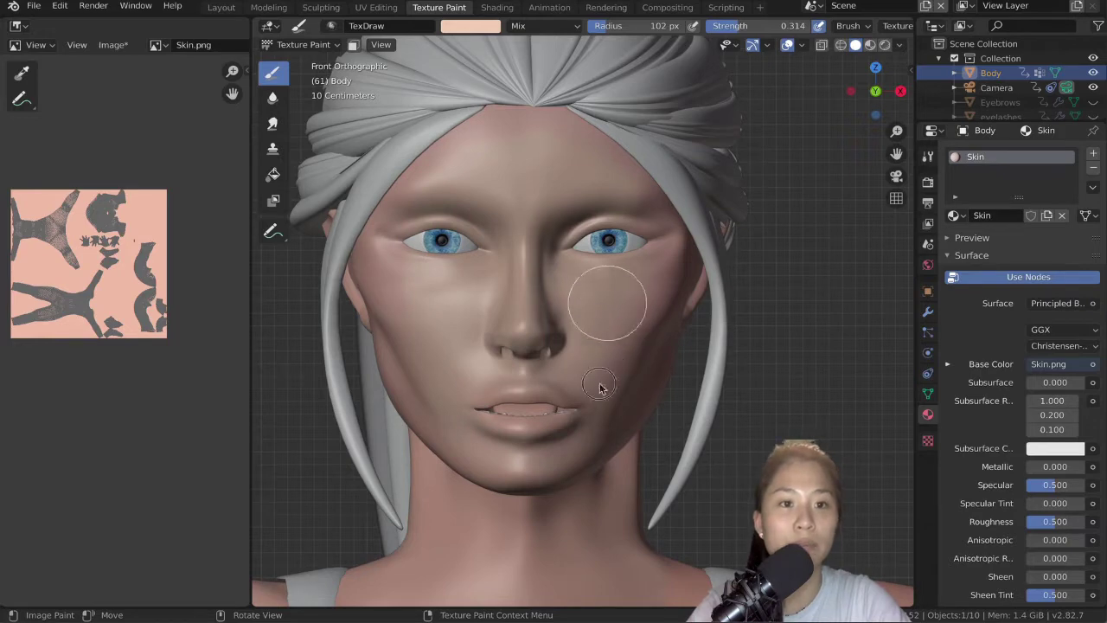
Step: Tint the outer cheeks with pink at hue 0.020 and saturation 0.269, using a brush strength of 0.437
{"action": "scroll", "coordinate": [601, 363], "scroll_direction": "up", "scroll_amount": 2}
{"action": "left_click", "coordinate": [471, 26]}
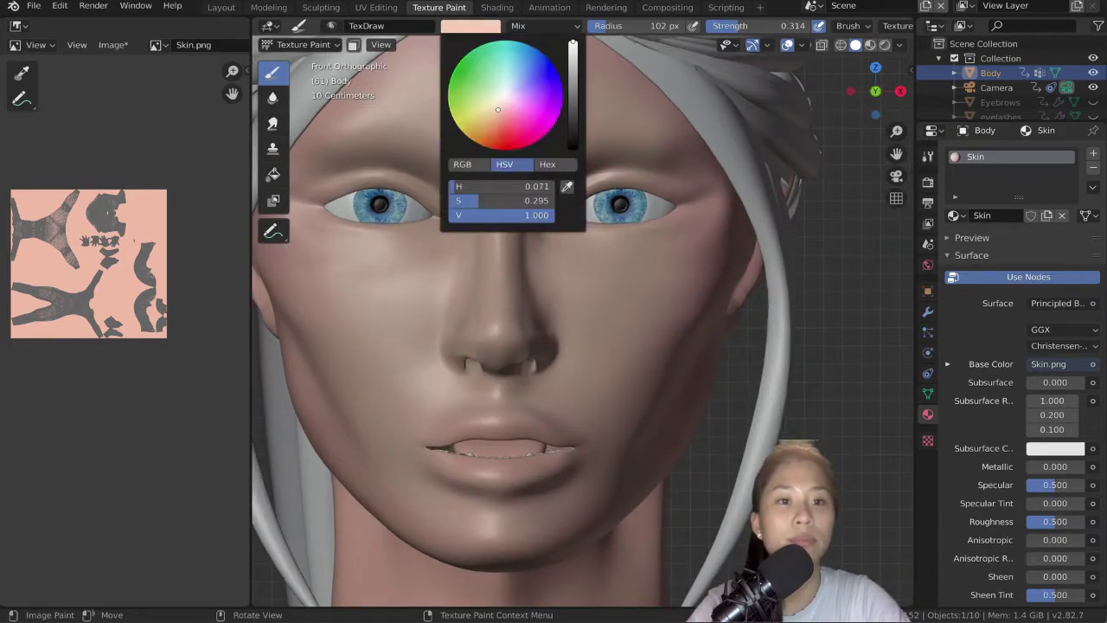
{"action": "left_click_drag", "start_coordinate": [498, 110], "coordinate": [503, 109]}
{"action": "left_click_drag", "start_coordinate": [729, 25], "coordinate": [742, 25]}
{"action": "scroll", "coordinate": [552, 314], "scroll_direction": "down", "scroll_amount": 2}
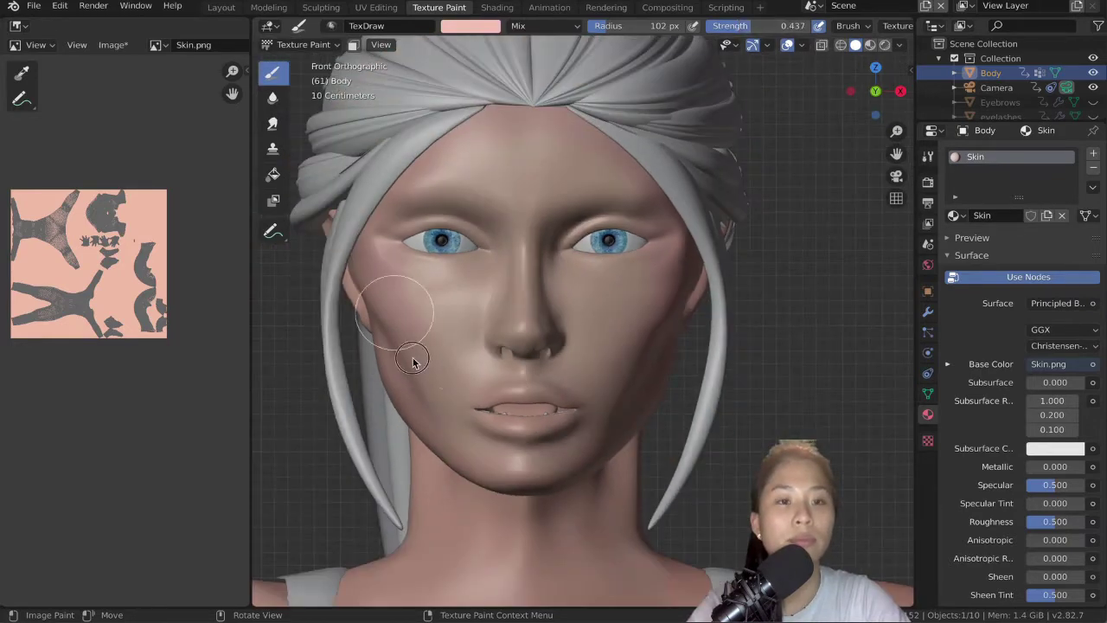
{"action": "left_click", "coordinate": [471, 25]}
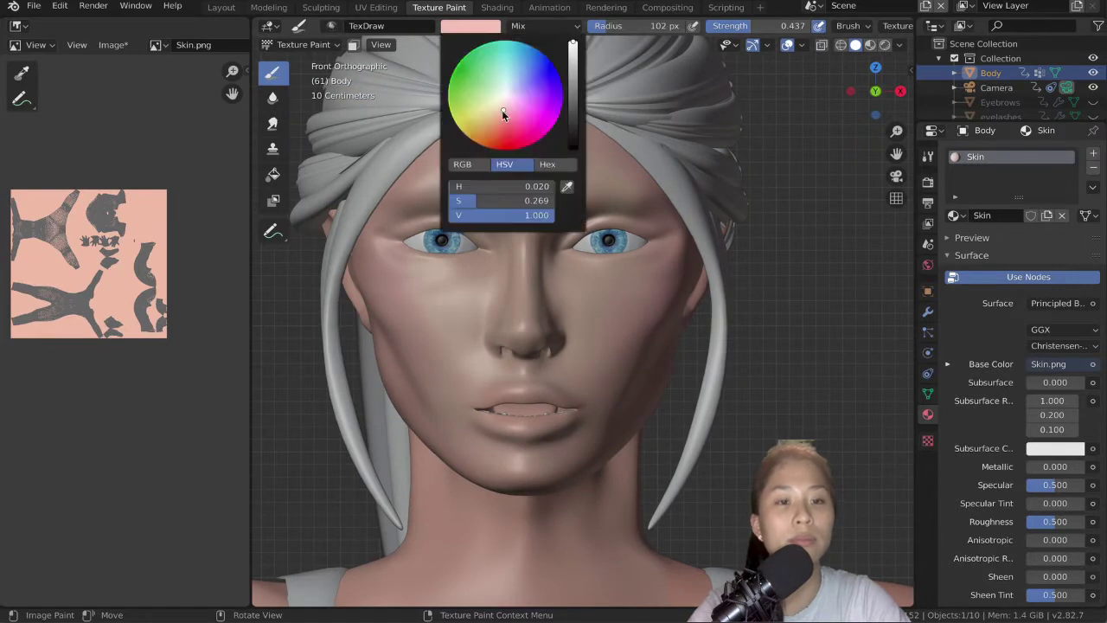
Step: Display the brush settings, then inspect the face area of the Skin.png texture with the Sample tool and save the image
{"action": "left_click", "coordinate": [927, 155]}
{"action": "scroll", "coordinate": [1007, 372], "scroll_direction": "down", "scroll_amount": 3}
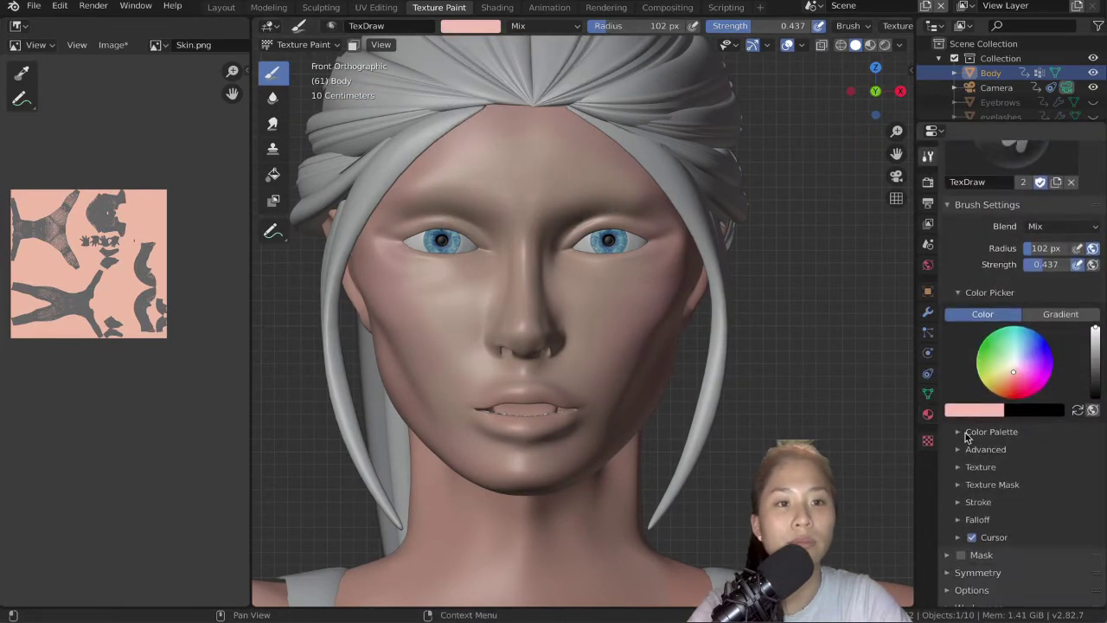
{"action": "left_click", "coordinate": [22, 72]}
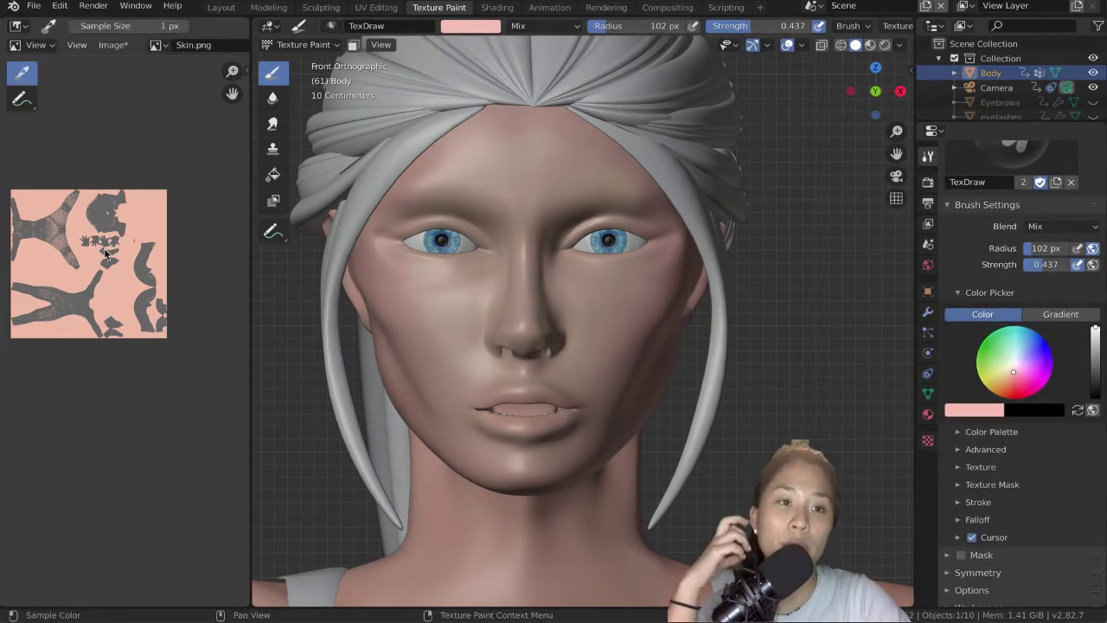
{"action": "scroll", "coordinate": [138, 364], "scroll_direction": "up", "scroll_amount": 5}
{"action": "scroll", "coordinate": [113, 161], "scroll_direction": "up", "scroll_amount": 6}
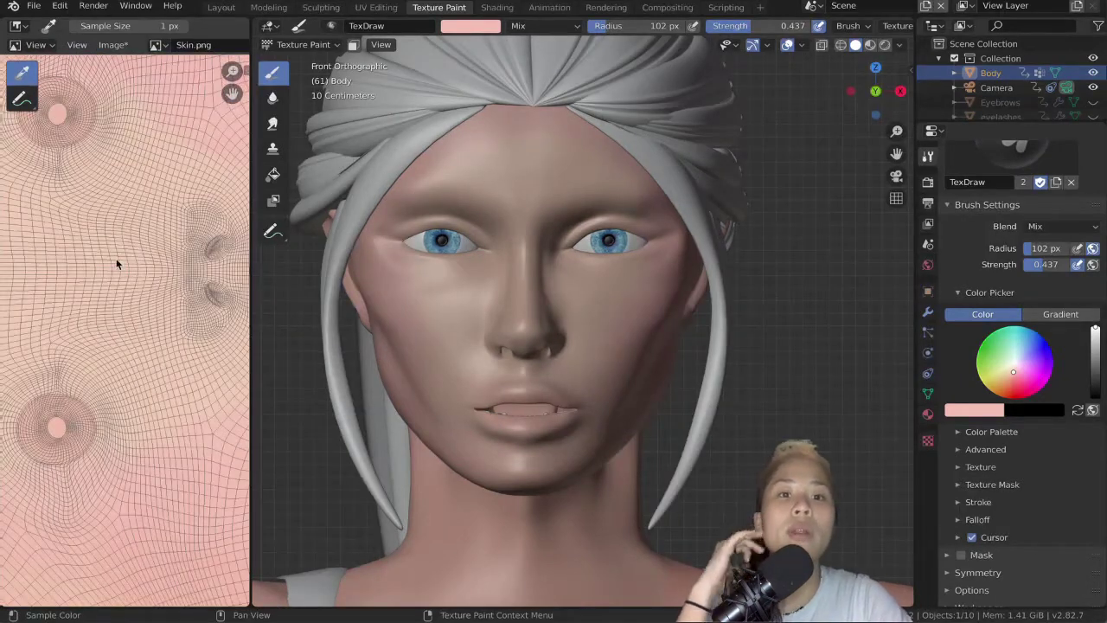
{"action": "key", "text": "alt+s"}
Step: Try sampling the brush colour from the nose for a test stroke on the cheek, and undo the stroke
{"action": "left_click", "coordinate": [476, 27]}
{"action": "left_click", "coordinate": [566, 186]}
{"action": "left_click", "coordinate": [524, 294]}
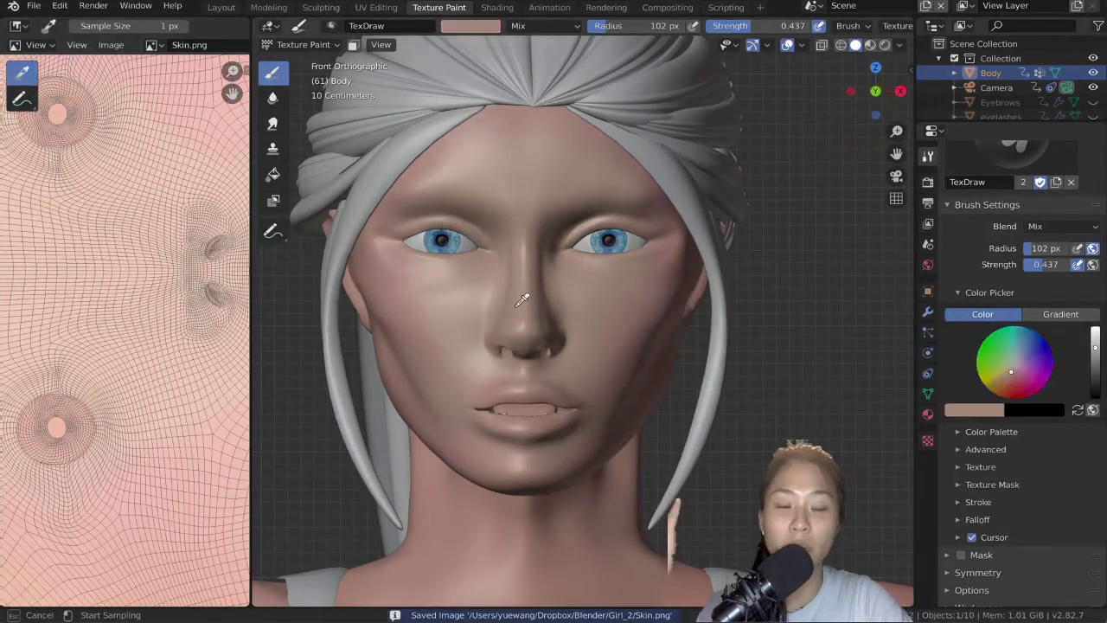
{"action": "left_click_drag", "start_coordinate": [417, 379], "coordinate": [442, 383]}
{"action": "key", "text": "ctrl+z"}
Step: Sample the brush colour from the inner cheek beside the nose and raise its brightness to the maximum
{"action": "left_click", "coordinate": [470, 27]}
{"action": "left_click", "coordinate": [566, 186]}
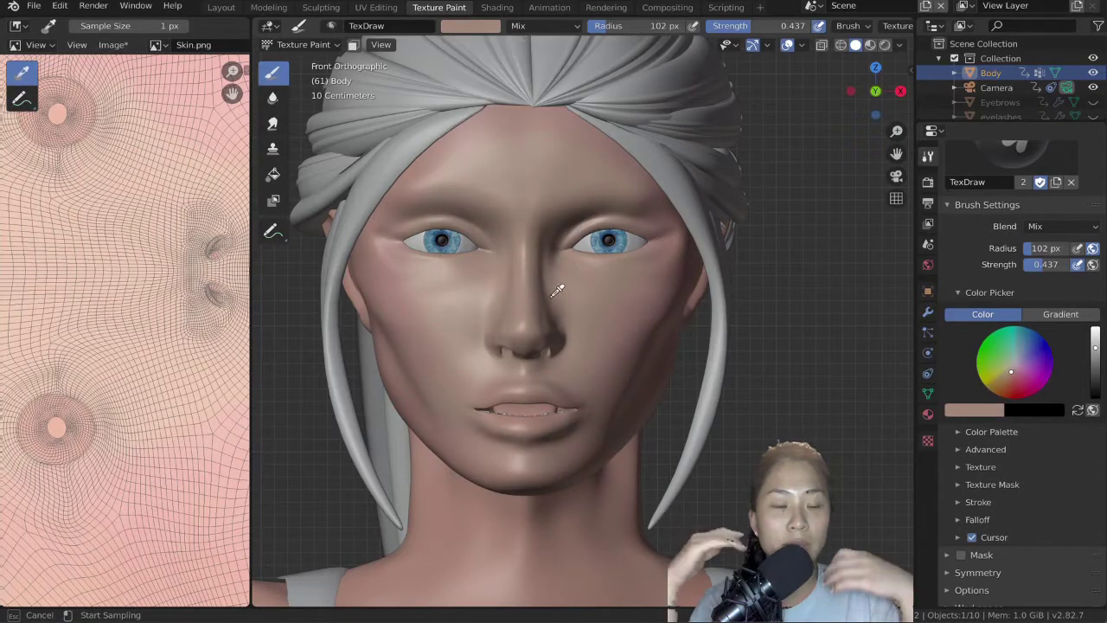
{"action": "left_click", "coordinate": [459, 312]}
{"action": "left_click", "coordinate": [483, 26]}
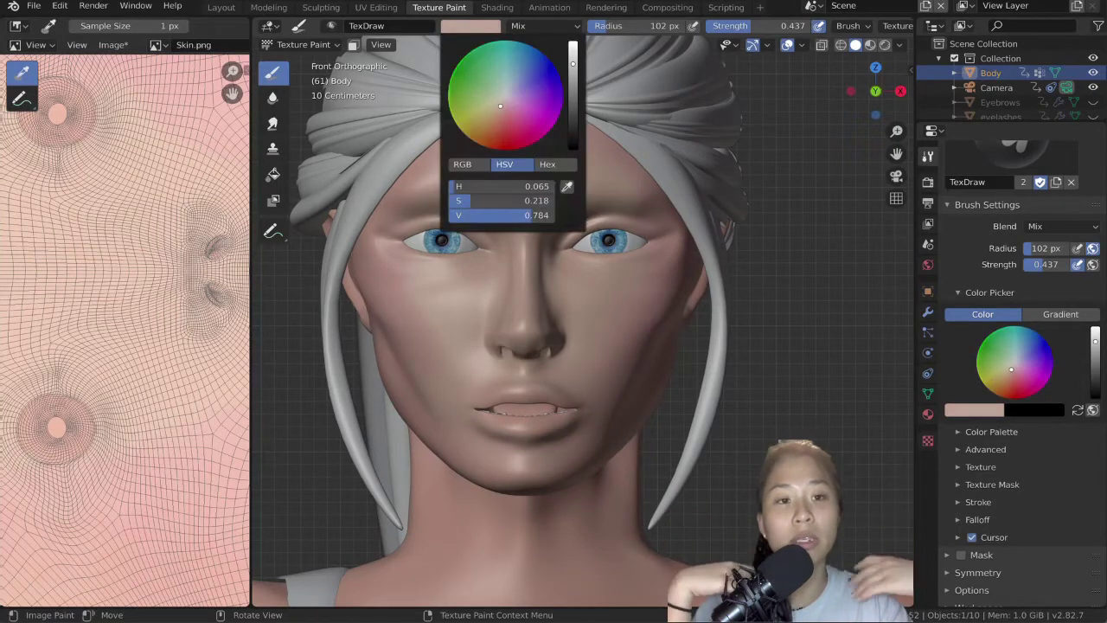
{"action": "left_click", "coordinate": [484, 28]}
{"action": "left_click", "coordinate": [501, 28]}
{"action": "left_click", "coordinate": [573, 43]}
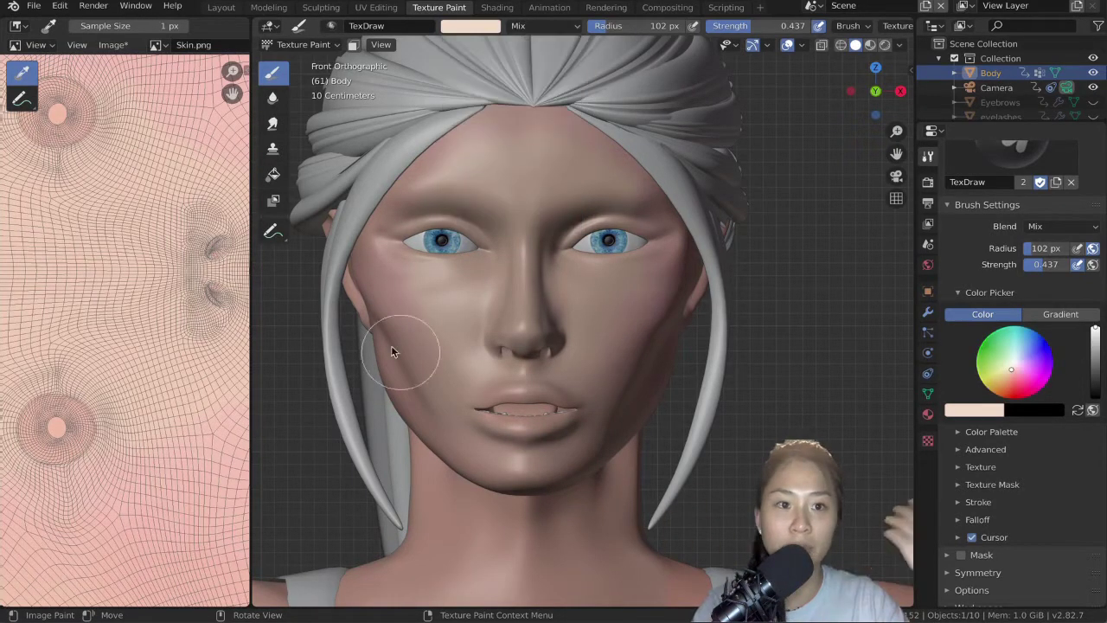
Step: Blend the light skin tone over the cheeks, jaw and sides of the face, checking the head from several angles
{"action": "middle_click_drag", "start_coordinate": [605, 424], "coordinate": [411, 304]}
{"action": "scroll", "coordinate": [534, 392], "scroll_direction": "down", "scroll_amount": 5}
{"action": "middle_click_drag", "start_coordinate": [467, 355], "coordinate": [726, 368]}
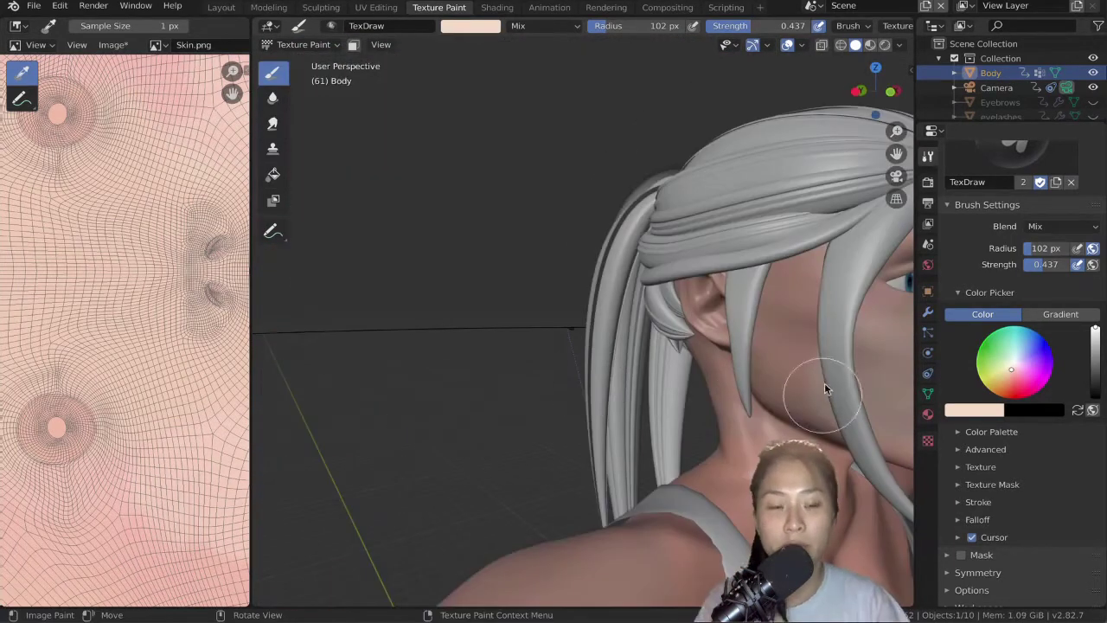
{"action": "mouse_move", "coordinate": [787, 334]}
{"action": "middle_mouse_down"}
{"action": "mouse_move", "coordinate": [709, 424]}
{"action": "mouse_move", "coordinate": [672, 436]}
{"action": "mouse_move", "coordinate": [545, 421]}
{"action": "middle_mouse_up"}
{"action": "scroll", "coordinate": [133, 358], "scroll_direction": "down", "scroll_amount": 8}
{"action": "scroll", "coordinate": [589, 429], "scroll_direction": "up", "scroll_amount": 4}
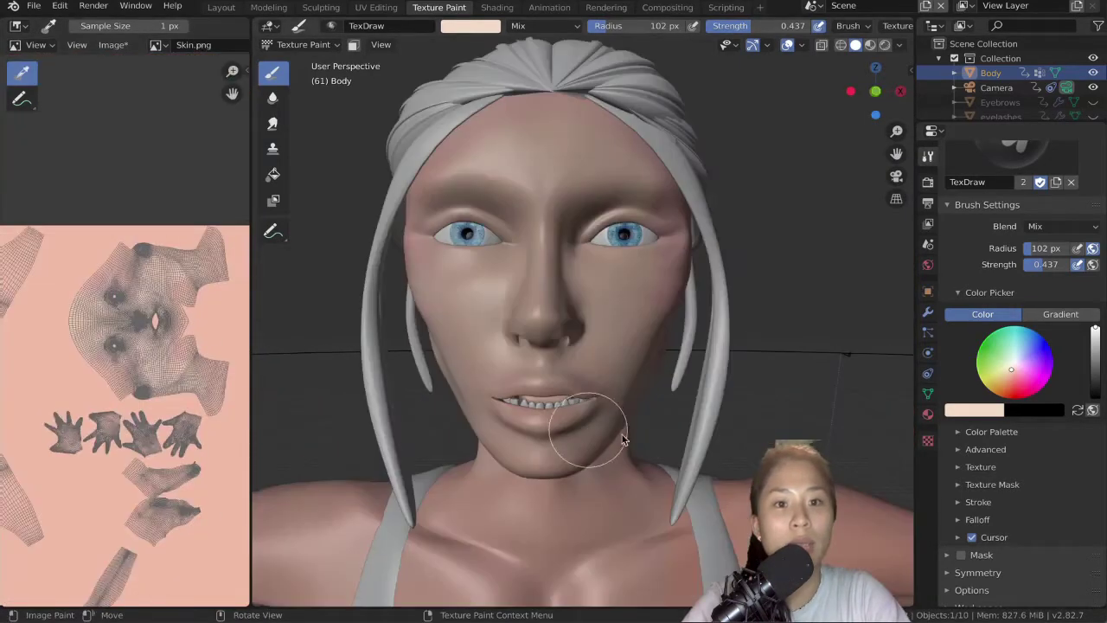
{"action": "key", "text": "KP_1"}
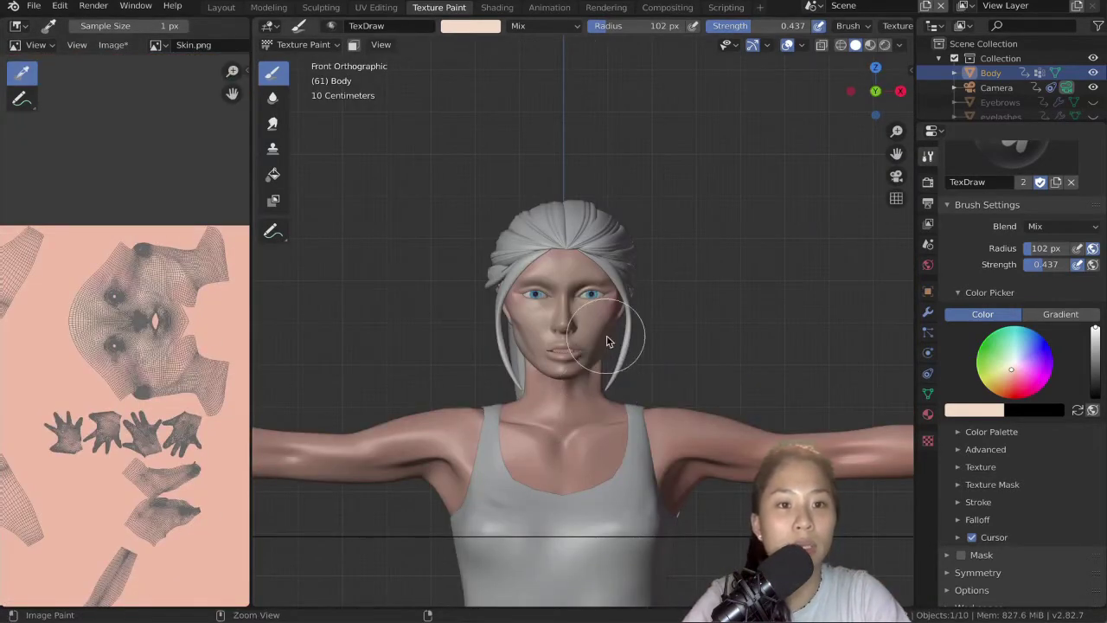
{"action": "scroll", "coordinate": [631, 326], "scroll_direction": "up", "scroll_amount": 2}
{"action": "mouse_move", "coordinate": [631, 325]}
{"action": "middle_mouse_down"}
{"action": "mouse_move", "coordinate": [493, 326]}
{"action": "mouse_move", "coordinate": [685, 339]}
{"action": "mouse_move", "coordinate": [754, 368]}
{"action": "mouse_move", "coordinate": [664, 360]}
{"action": "middle_mouse_up"}
{"action": "scroll", "coordinate": [667, 356], "scroll_direction": "up", "scroll_amount": 2}
{"action": "scroll", "coordinate": [668, 356], "scroll_direction": "down", "scroll_amount": 2}
{"action": "scroll", "coordinate": [188, 334], "scroll_direction": "down", "scroll_amount": 1}
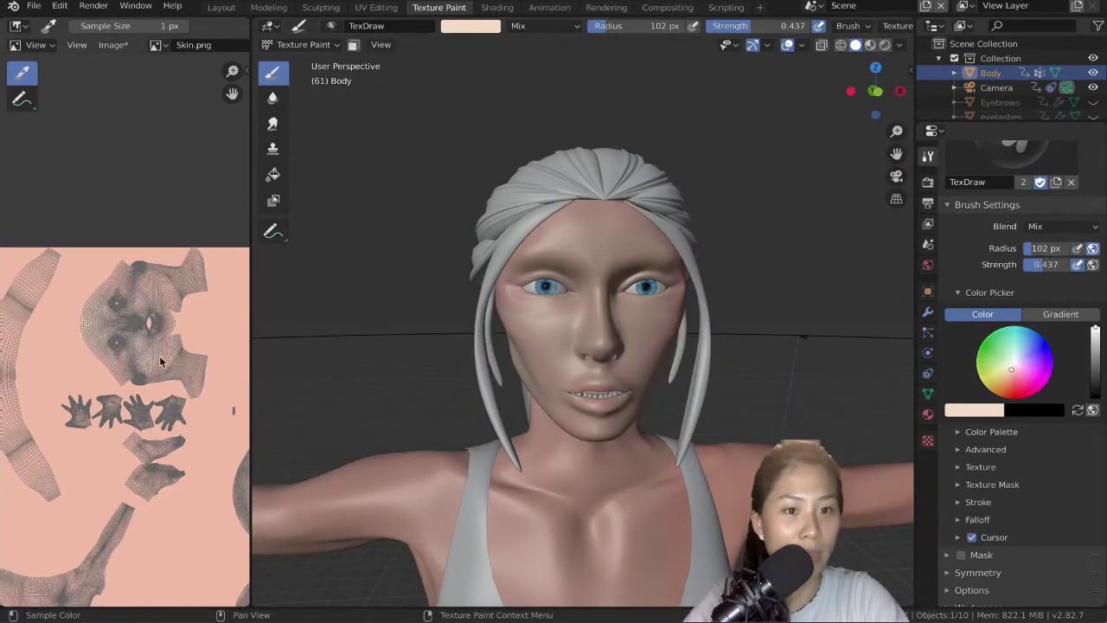
Step: Widen the image editor to show the whole skin texture and switch it to Paint mode
{"action": "scroll", "coordinate": [159, 350], "scroll_direction": "down", "scroll_amount": 2}
{"action": "left_click_drag", "start_coordinate": [250, 335], "coordinate": [312, 334]}
{"action": "scroll", "coordinate": [263, 333], "scroll_direction": "down", "scroll_amount": 1}
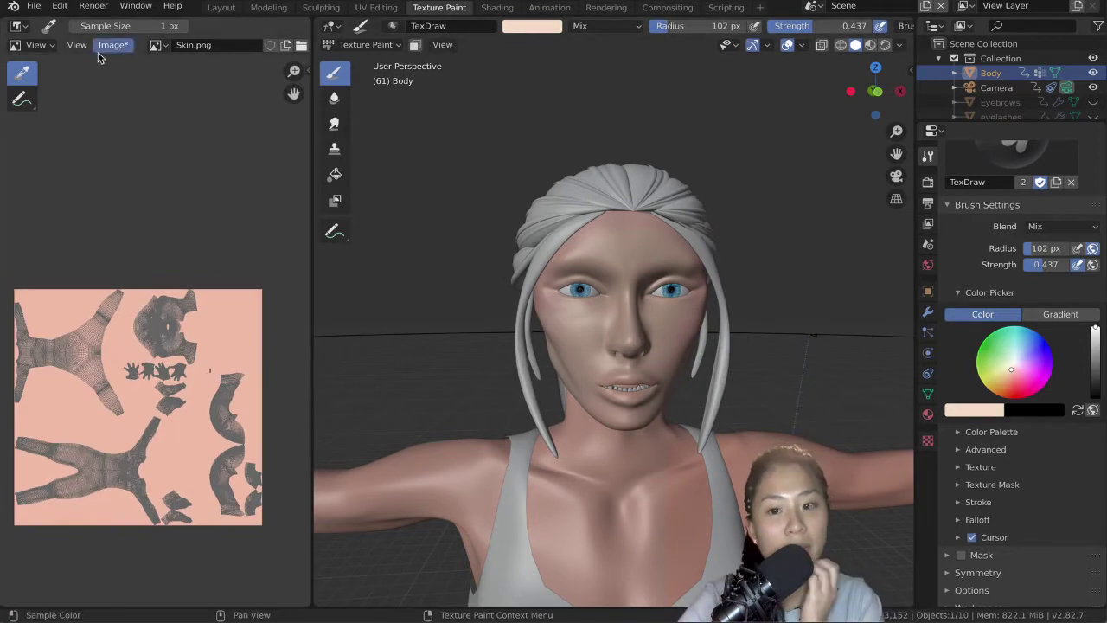
{"action": "left_click", "coordinate": [35, 45]}
{"action": "left_click", "coordinate": [39, 95]}
Step: Sample the base skin pink from an empty area of the texture and set the brush radius to 500 px
{"action": "left_click", "coordinate": [201, 33]}
{"action": "left_click", "coordinate": [323, 191]}
{"action": "left_click", "coordinate": [212, 344]}
{"action": "scroll", "coordinate": [156, 328], "scroll_direction": "down", "scroll_amount": 6}
{"action": "scroll", "coordinate": [156, 329], "scroll_direction": "up", "scroll_amount": 6}
{"action": "key", "text": "f"}
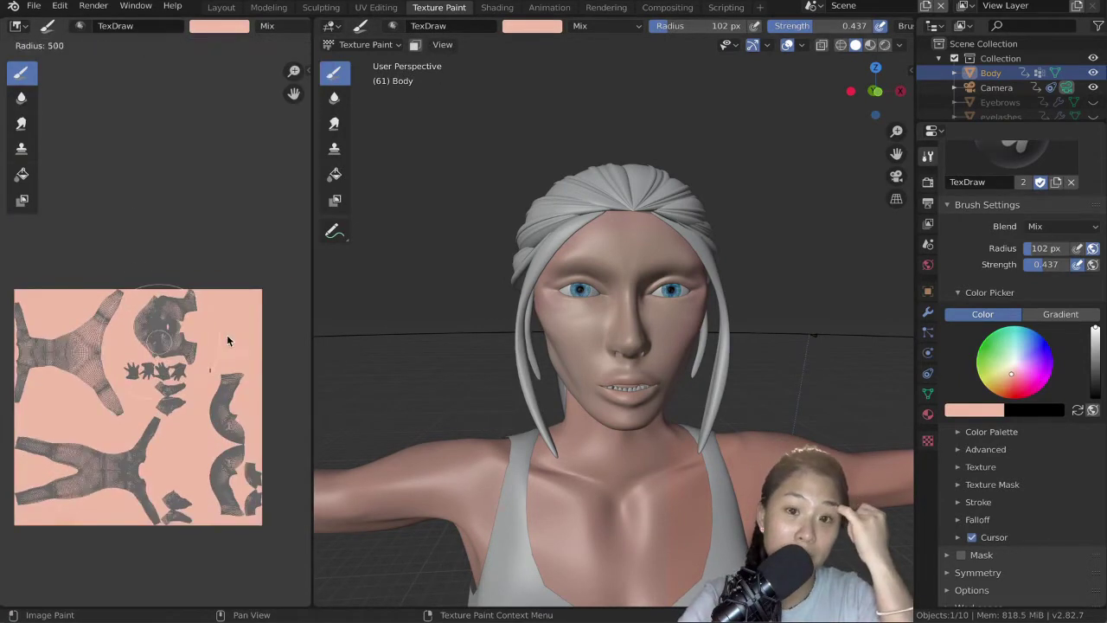
{"action": "left_click", "coordinate": [238, 335]}
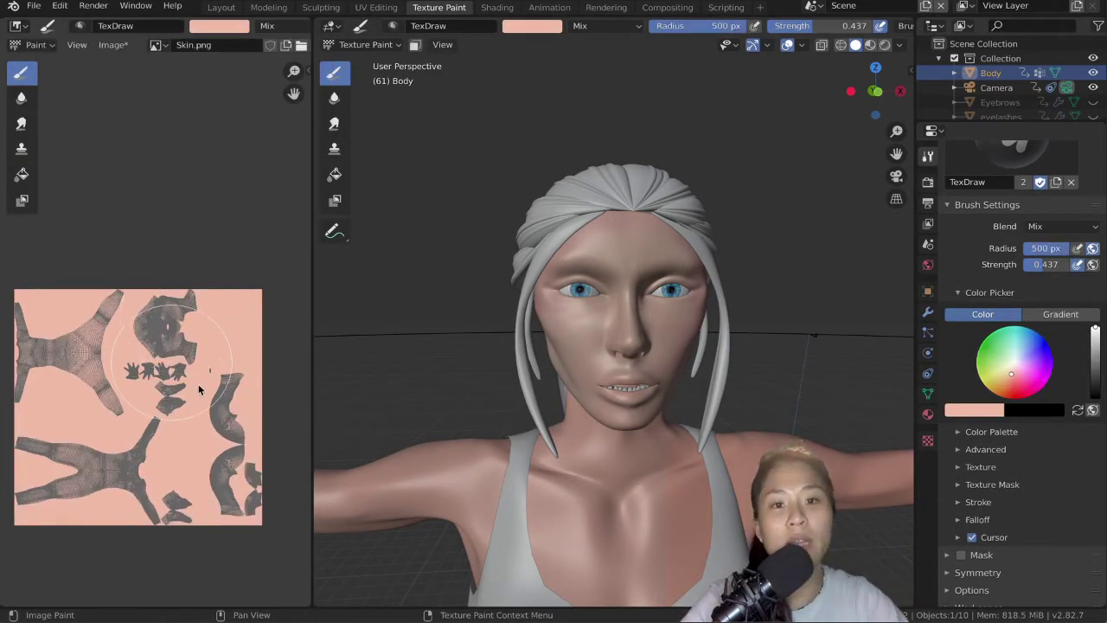
Step: Lighten the brush colour to a pale pink and paint it over the body parts across the whole skin texture
{"action": "left_click", "coordinate": [219, 25]}
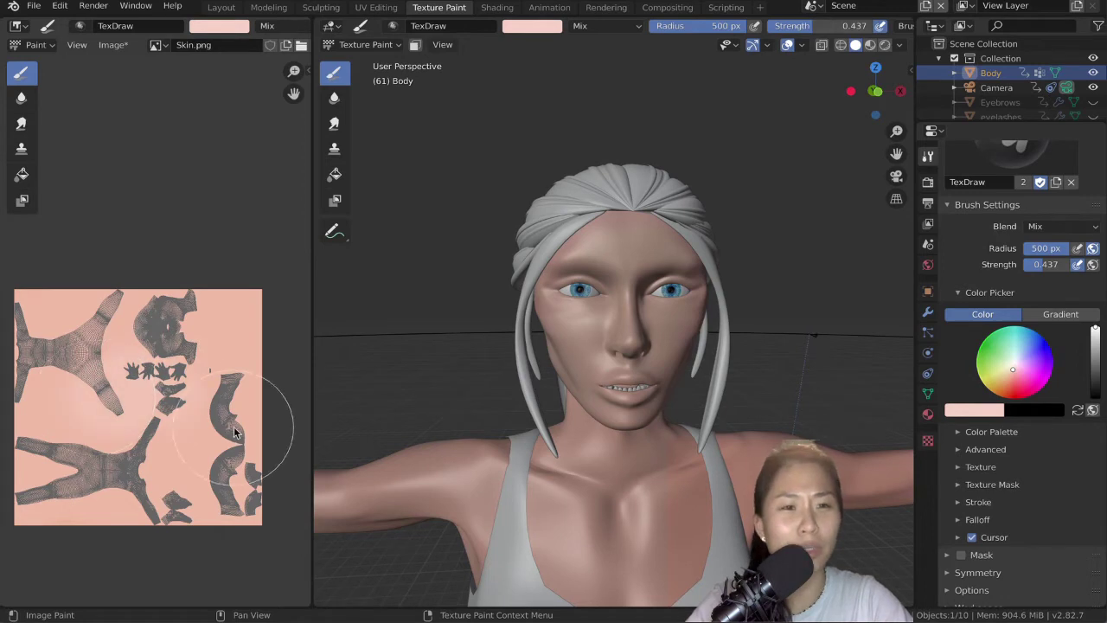
{"action": "mouse_move", "coordinate": [65, 333]}
{"action": "left_mouse_down"}
{"action": "mouse_move", "coordinate": [64, 317]}
{"action": "mouse_move", "coordinate": [108, 433]}
{"action": "mouse_move", "coordinate": [103, 460]}
{"action": "mouse_move", "coordinate": [150, 456]}
{"action": "mouse_move", "coordinate": [154, 441]}
{"action": "left_mouse_up"}
{"action": "left_click_drag", "start_coordinate": [181, 323], "coordinate": [156, 332]}
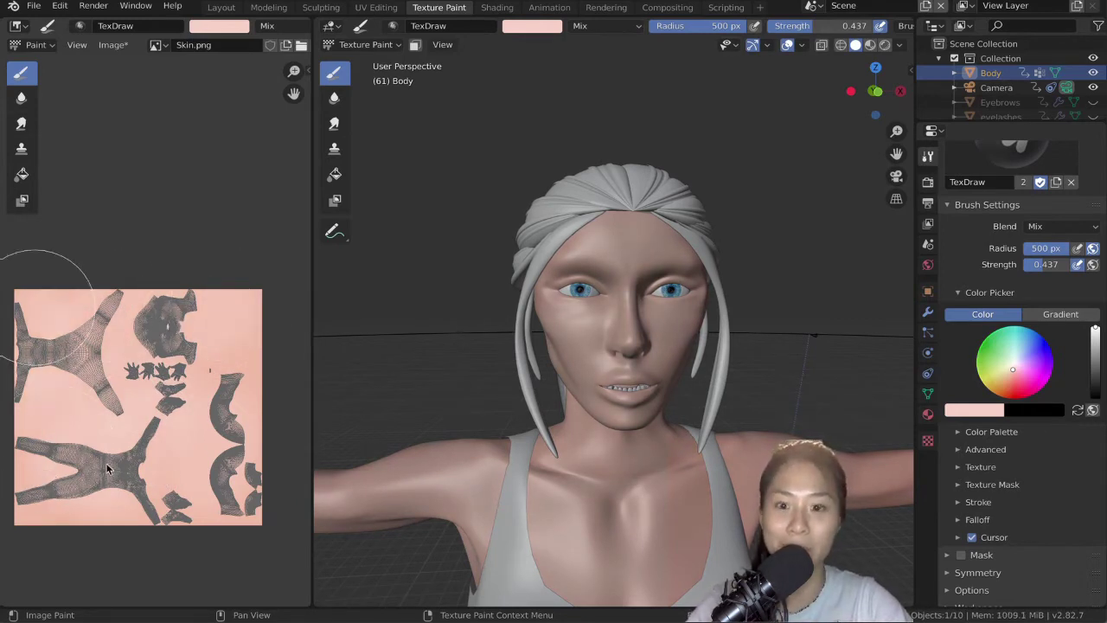
{"action": "mouse_move", "coordinate": [134, 497]}
{"action": "left_mouse_down"}
{"action": "mouse_move", "coordinate": [179, 507]}
{"action": "mouse_move", "coordinate": [46, 501]}
{"action": "mouse_move", "coordinate": [210, 486]}
{"action": "left_mouse_up"}
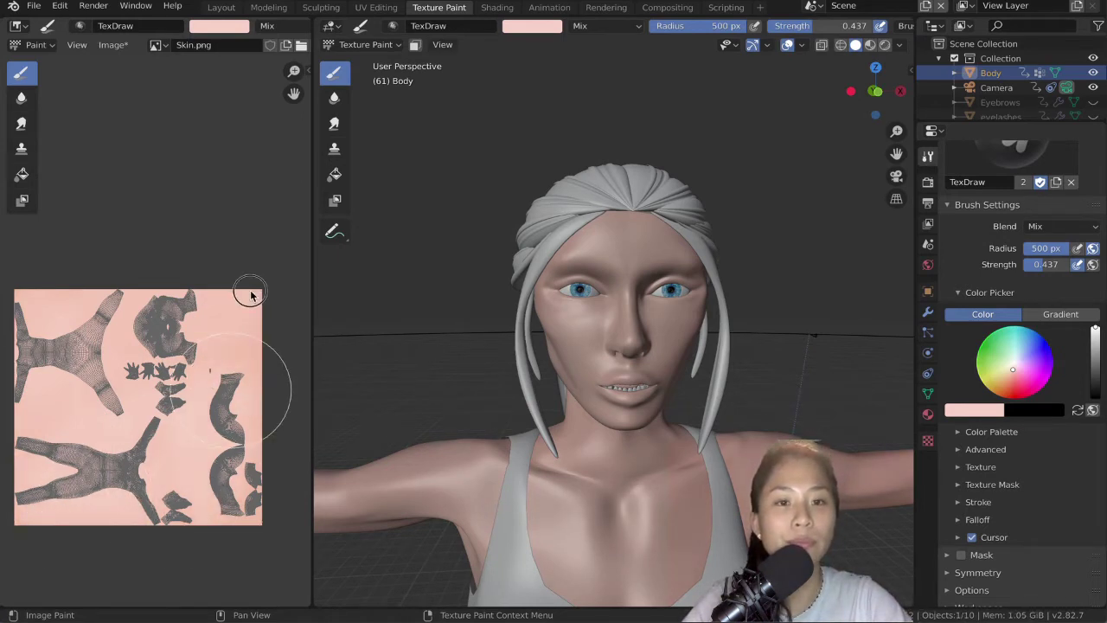
{"action": "mouse_move", "coordinate": [238, 518]}
{"action": "left_mouse_down"}
{"action": "mouse_move", "coordinate": [227, 524]}
{"action": "mouse_move", "coordinate": [254, 500]}
{"action": "mouse_move", "coordinate": [134, 505]}
{"action": "left_mouse_up"}
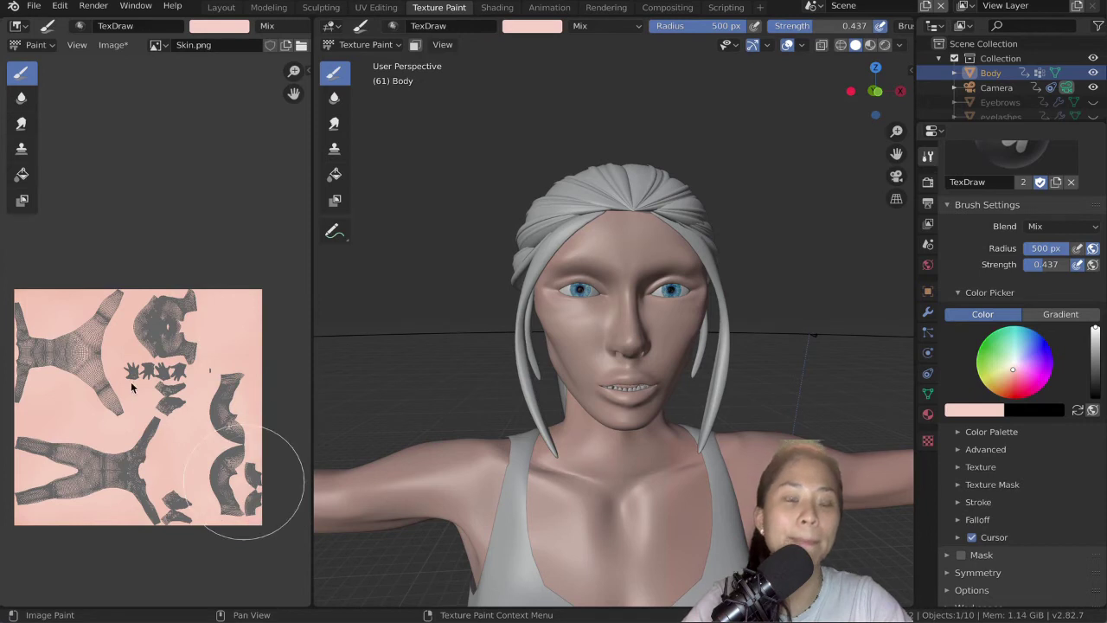
{"action": "mouse_move", "coordinate": [165, 330]}
{"action": "left_mouse_down"}
{"action": "mouse_move", "coordinate": [107, 319]}
{"action": "mouse_move", "coordinate": [24, 366]}
{"action": "left_mouse_up"}
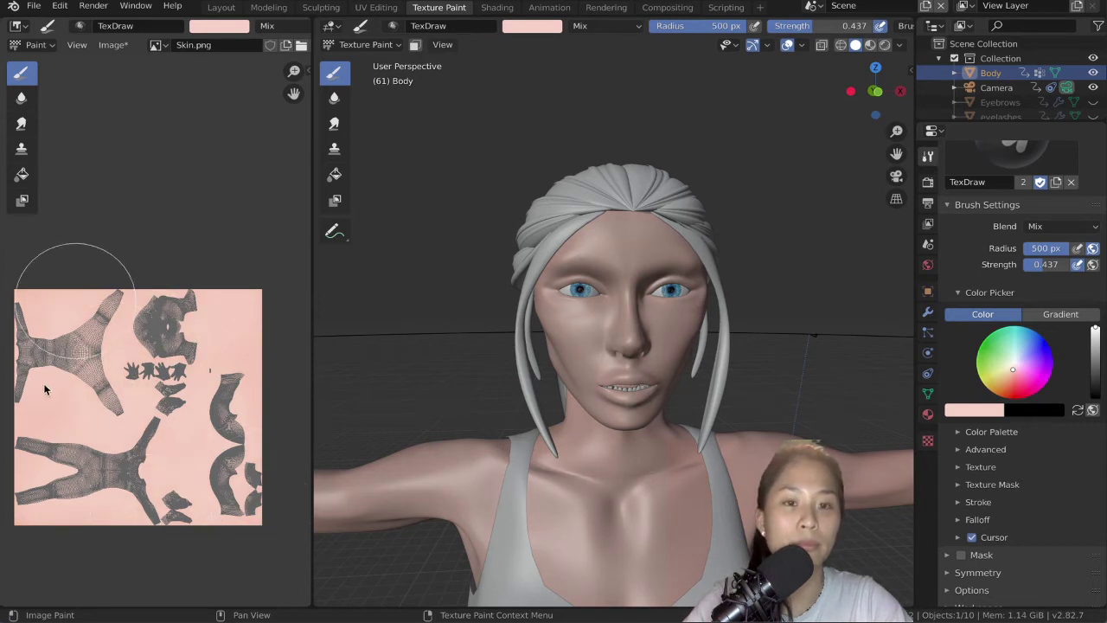
Step: Save the painted Skin.png image and return the image editor to View mode
{"action": "left_click", "coordinate": [113, 45]}
{"action": "left_click", "coordinate": [116, 170]}
{"action": "left_click", "coordinate": [35, 45]}
{"action": "left_click", "coordinate": [39, 62]}
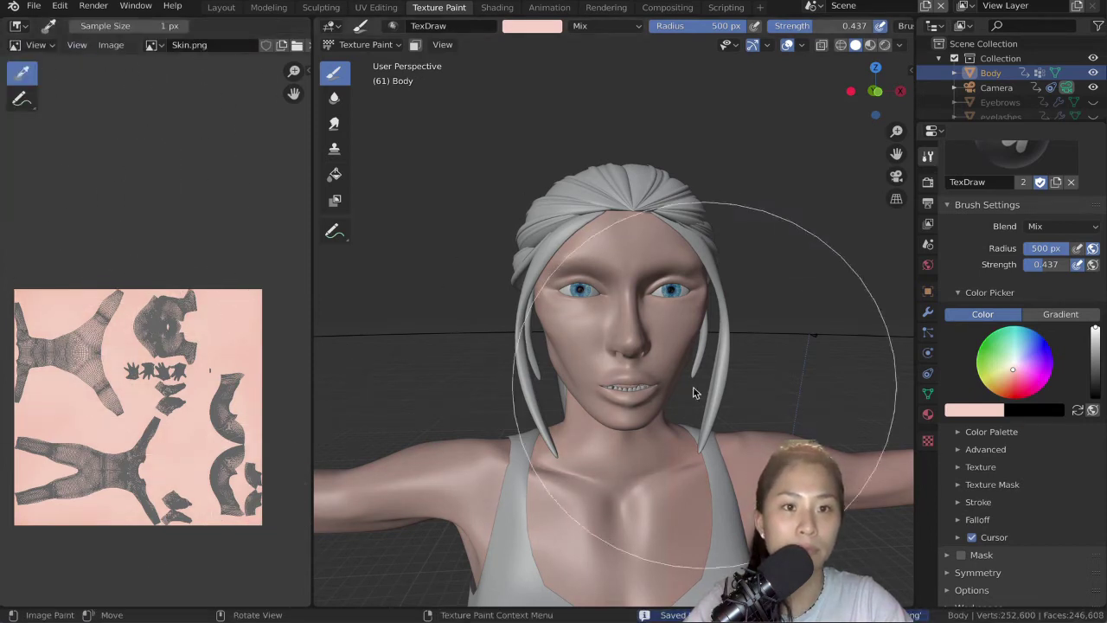
Step: Switch the viewport to Object Mode and open a Shader Editor below the image editor, with its sidebar hidden
{"action": "scroll", "coordinate": [695, 392], "scroll_direction": "down", "scroll_amount": 2}
{"action": "left_click", "coordinate": [370, 45]}
{"action": "left_click", "coordinate": [374, 64]}
{"action": "left_click_drag", "start_coordinate": [308, 603], "coordinate": [298, 302]}
{"action": "left_click", "coordinate": [20, 330]}
{"action": "left_click", "coordinate": [18, 312]}
{"action": "left_click", "coordinate": [52, 398]}
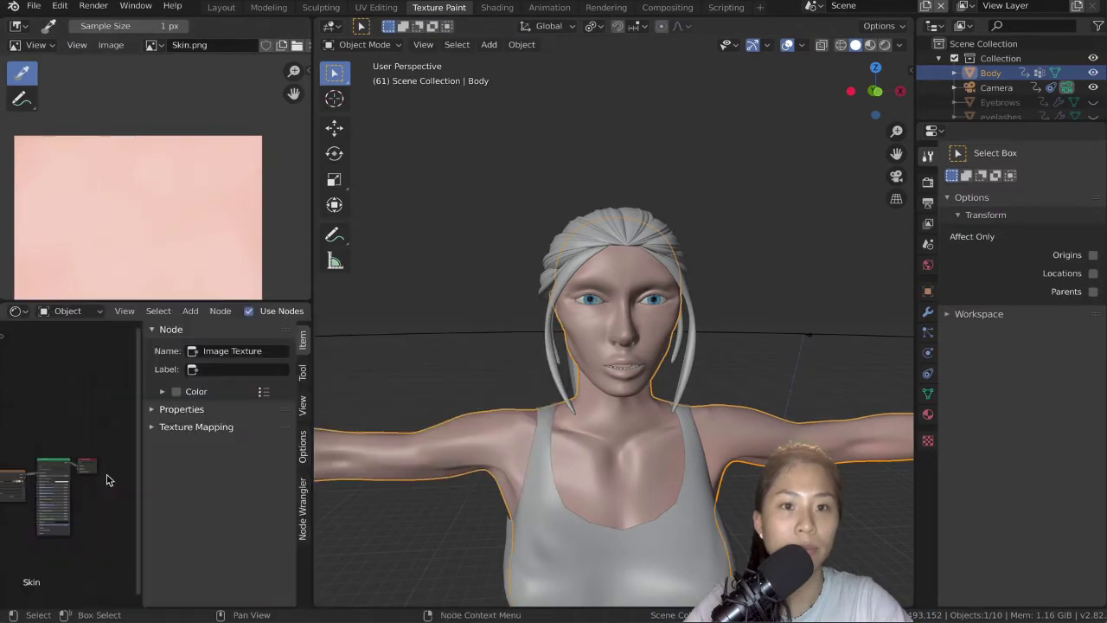
{"action": "key", "text": "n"}
{"action": "scroll", "coordinate": [128, 484], "scroll_direction": "up", "scroll_amount": 2}
{"action": "scroll", "coordinate": [128, 484], "scroll_direction": "up", "scroll_amount": 5}
{"action": "middle_click_drag", "start_coordinate": [128, 485], "coordinate": [172, 469]}
Step: Create a new blank image named Skin2 with a width and height of 2048 px
{"action": "left_click", "coordinate": [283, 45]}
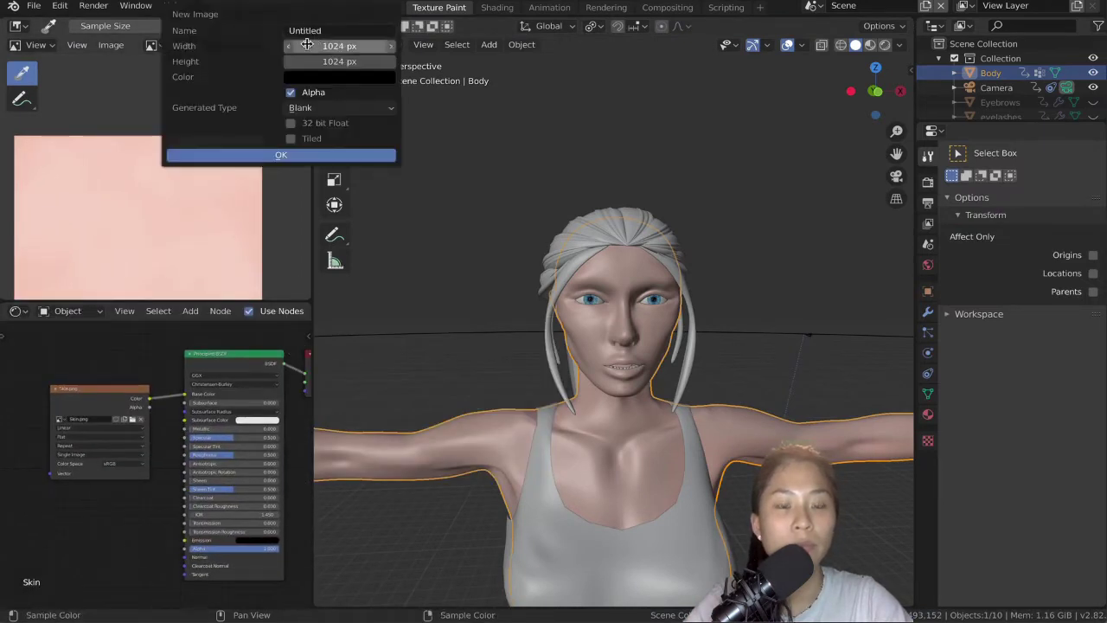
{"action": "left_click", "coordinate": [312, 33]}
{"action": "type", "text": "Skin2"}
{"action": "key", "text": "Tab"}
{"action": "type", "text": "2048"}
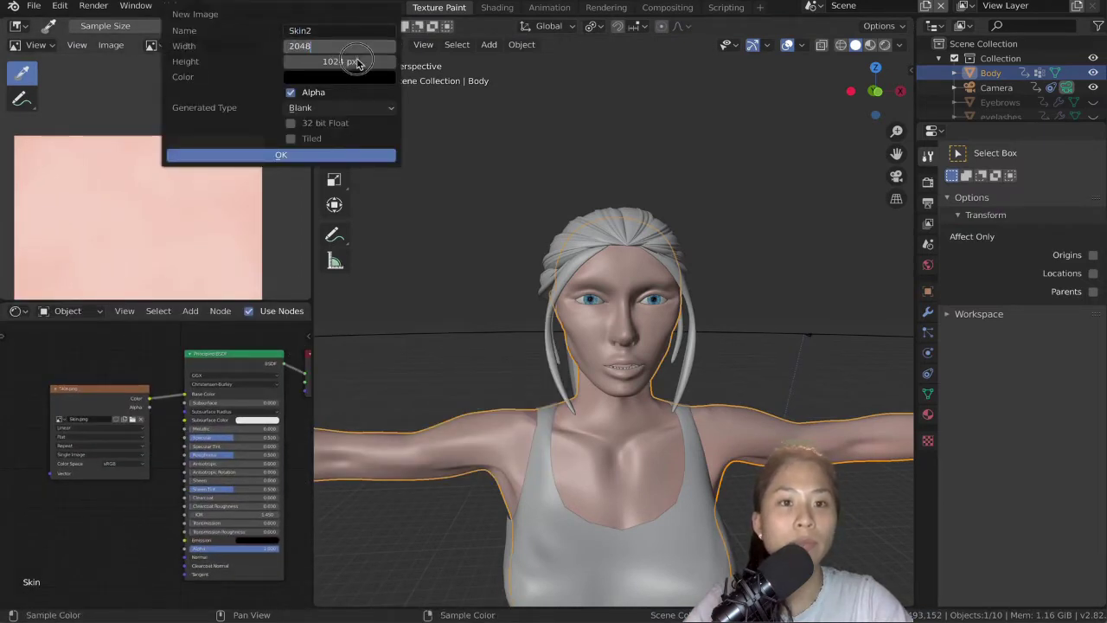
{"action": "key", "text": "Return"}
{"action": "left_click", "coordinate": [353, 61]}
{"action": "type", "text": "2048"}
{"action": "key", "text": "Return"}
{"action": "left_click", "coordinate": [339, 76]}
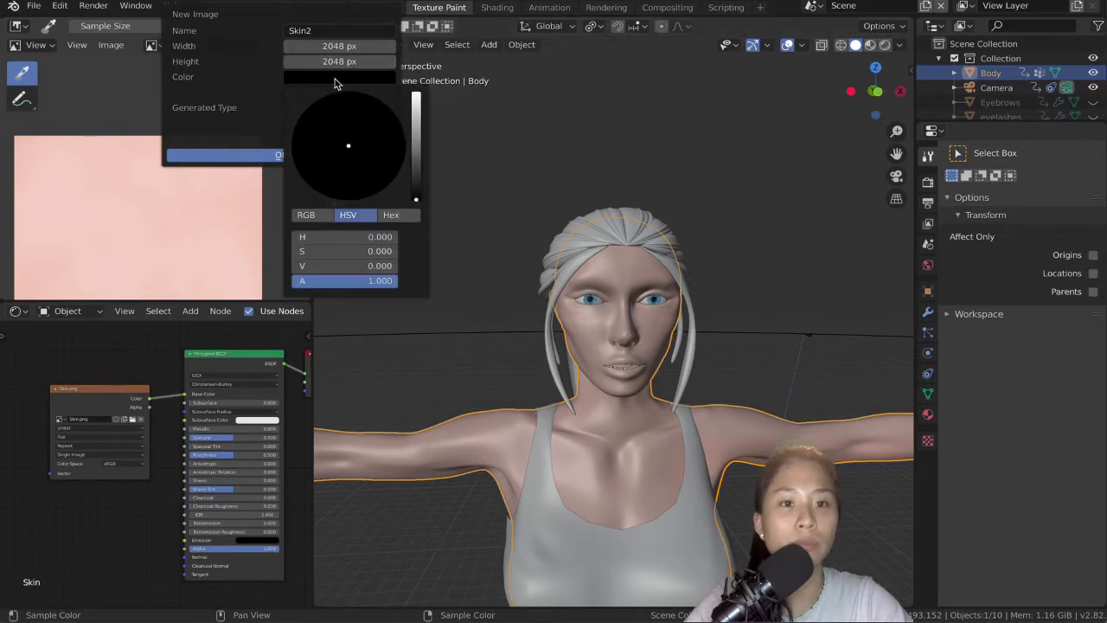
{"action": "left_click", "coordinate": [339, 107]}
{"action": "left_click", "coordinate": [275, 156]}
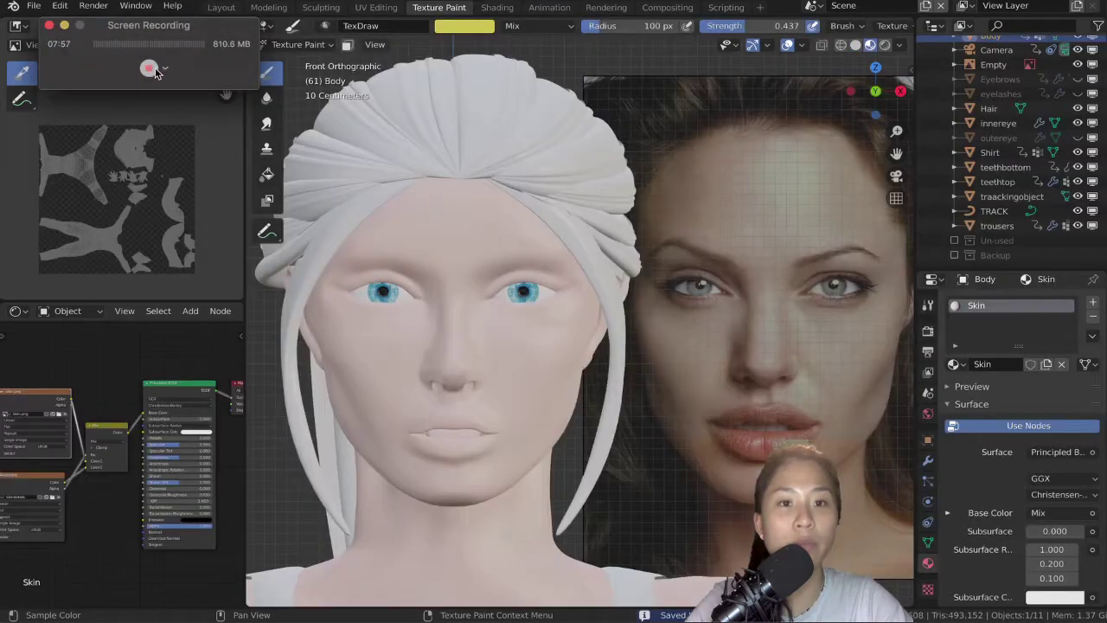
Step: Change the brush colour from yellow to a light peach with hue 0.090, saturation 0.285 and value 1.000
{"action": "left_click", "coordinate": [464, 25]}
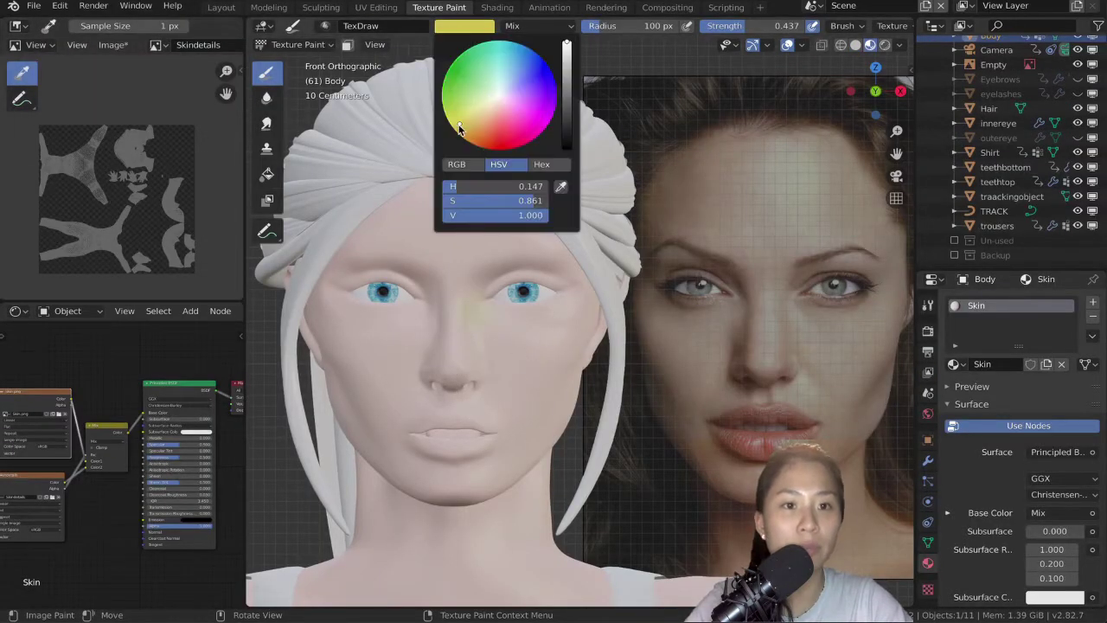
{"action": "left_click", "coordinate": [489, 109]}
{"action": "left_click_drag", "start_coordinate": [489, 108], "coordinate": [491, 109]}
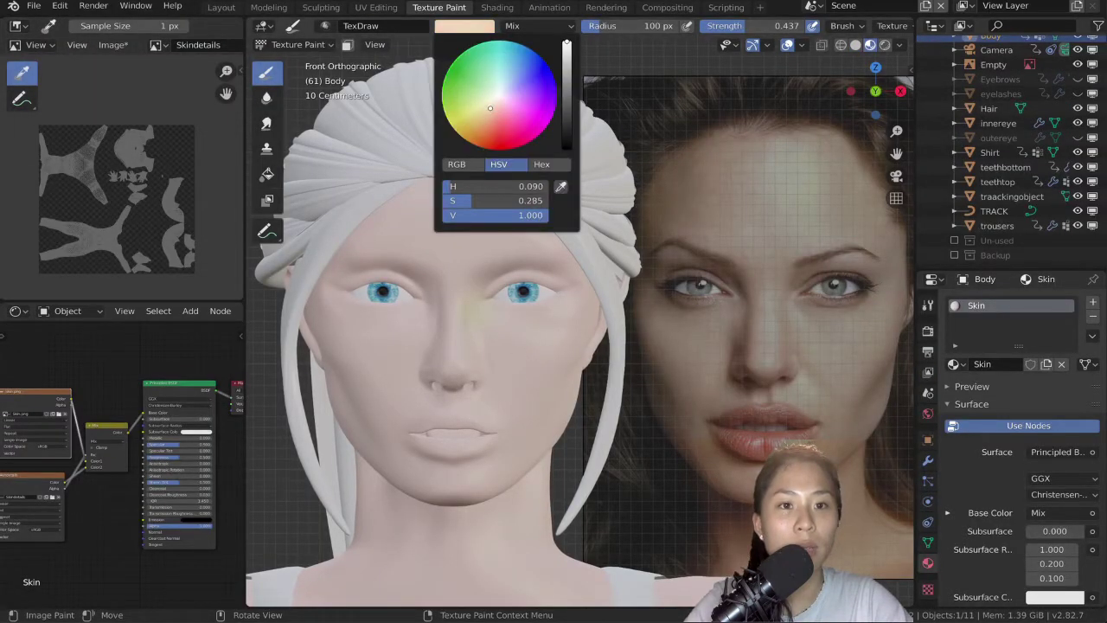
Step: Try painting the light peach over the whole face area of the Skin.png texture
{"action": "scroll", "coordinate": [154, 122], "scroll_direction": "up", "scroll_amount": 6}
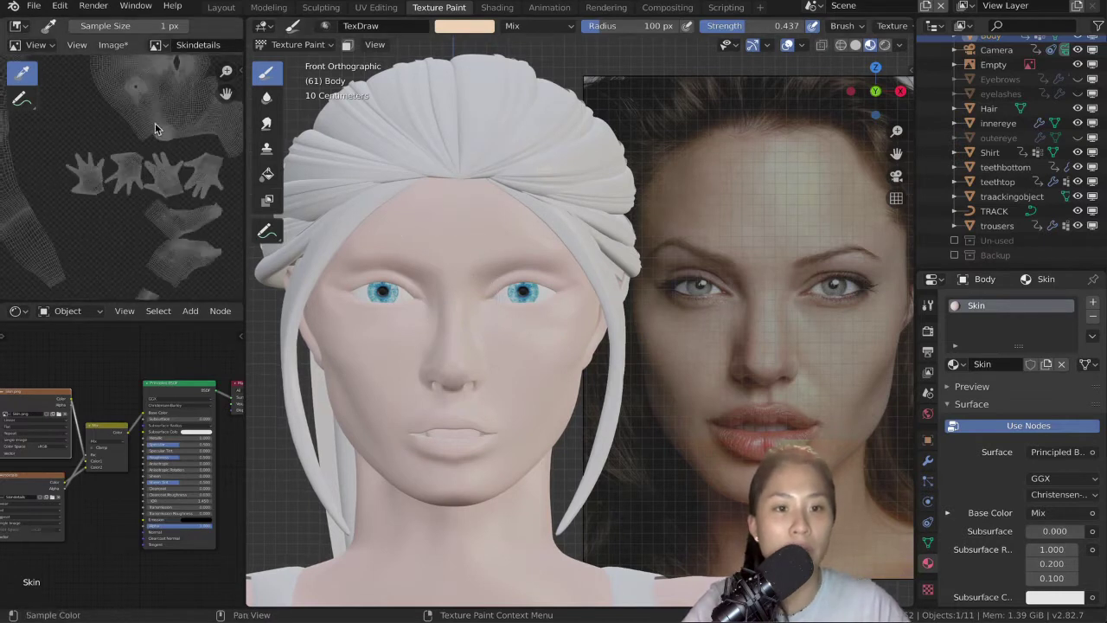
{"action": "scroll", "coordinate": [157, 125], "scroll_direction": "up", "scroll_amount": 2}
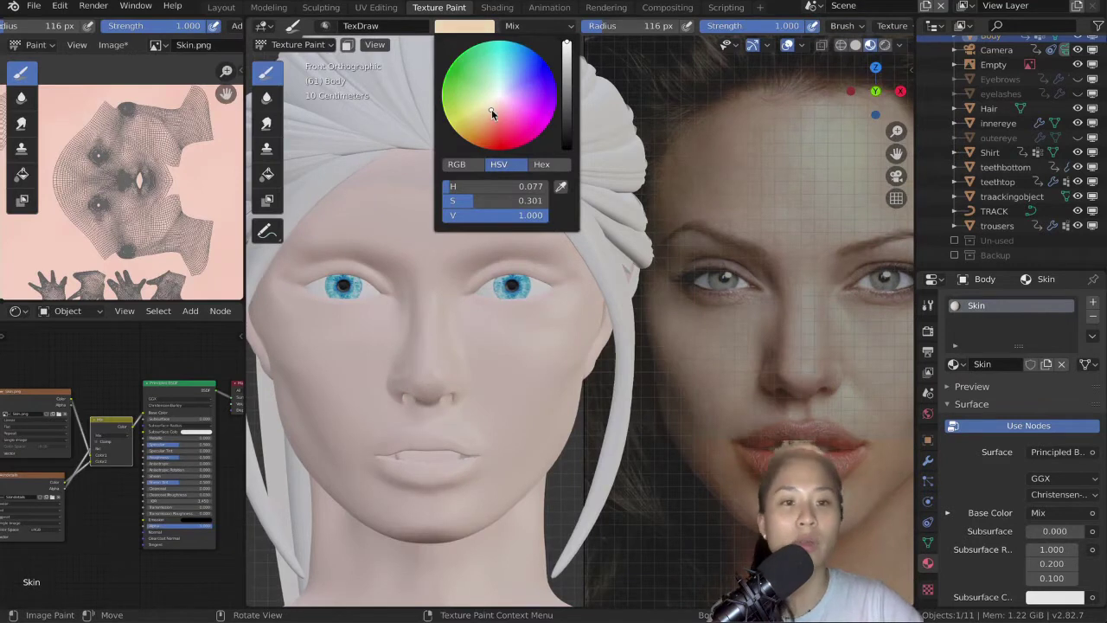
{"action": "mouse_move", "coordinate": [114, 167]}
{"action": "left_mouse_down"}
{"action": "mouse_move", "coordinate": [140, 222]}
{"action": "mouse_move", "coordinate": [101, 186]}
{"action": "mouse_move", "coordinate": [137, 200]}
{"action": "left_mouse_up"}
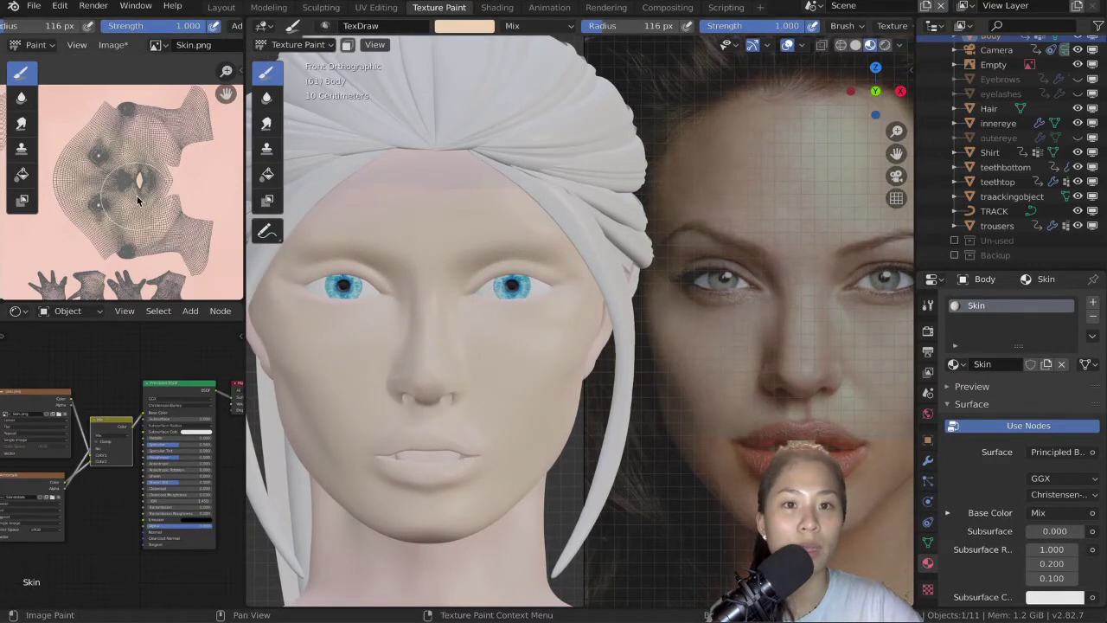
{"action": "scroll", "coordinate": [137, 199], "scroll_direction": "down", "scroll_amount": 7}
{"action": "key", "text": "f"}
{"action": "left_click", "coordinate": [64, 194]}
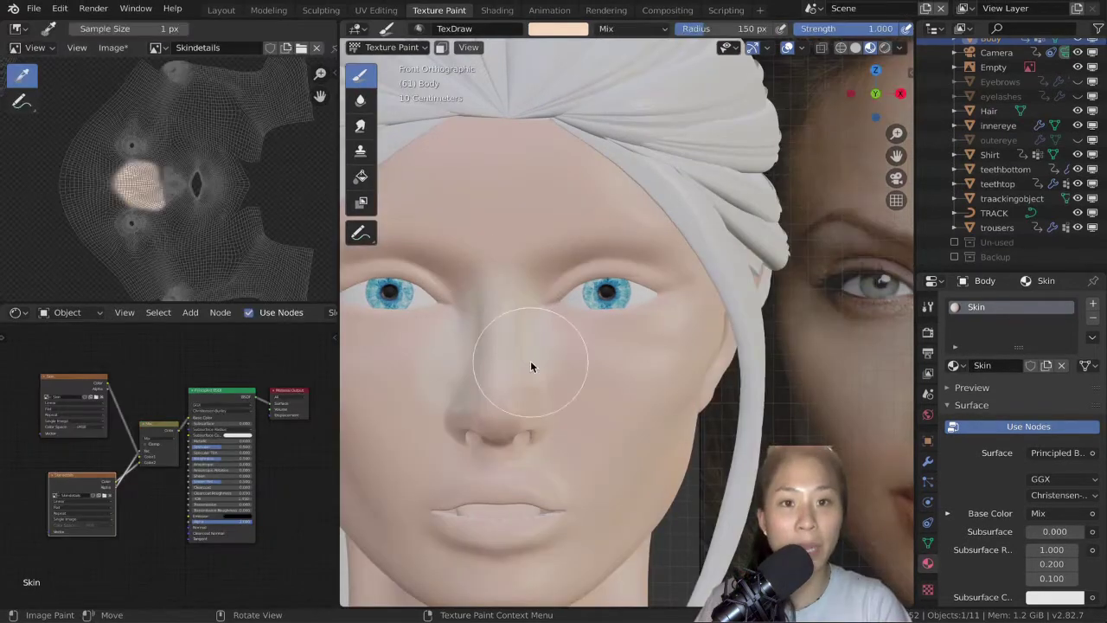
Step: Paint the peach over the forehead, nose and mouth area on Skindetails, reducing the brush to 74 px radius and 0.509 strength
{"action": "scroll", "coordinate": [530, 361], "scroll_direction": "down", "scroll_amount": 2}
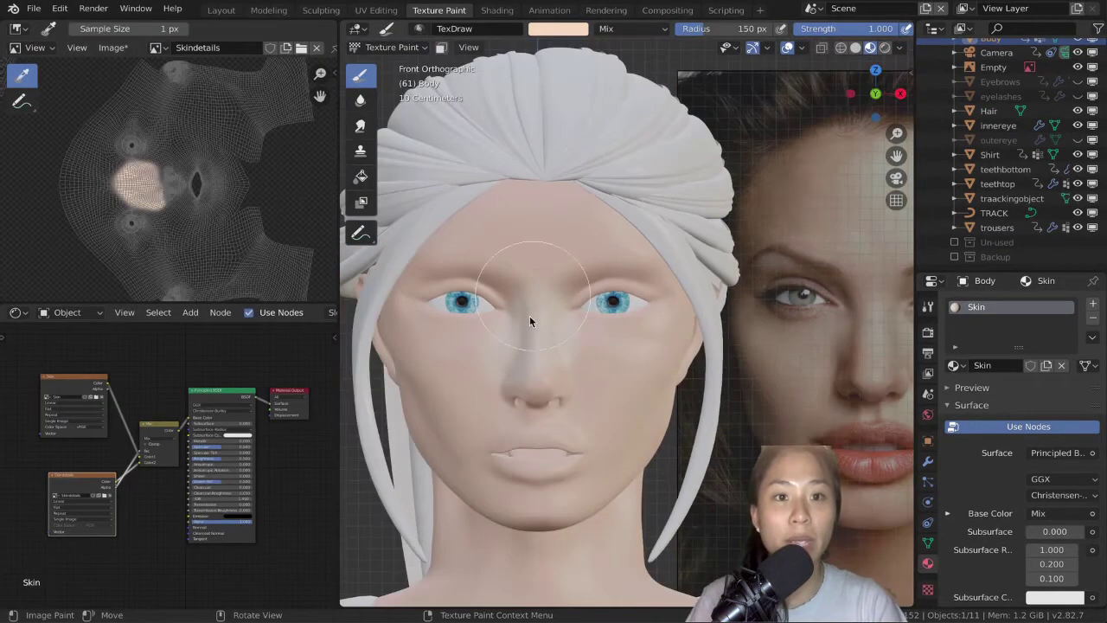
{"action": "mouse_move", "coordinate": [516, 341]}
{"action": "left_mouse_down"}
{"action": "mouse_move", "coordinate": [462, 320]}
{"action": "mouse_move", "coordinate": [523, 301]}
{"action": "mouse_move", "coordinate": [548, 245]}
{"action": "mouse_move", "coordinate": [566, 245]}
{"action": "mouse_move", "coordinate": [593, 366]}
{"action": "mouse_move", "coordinate": [502, 398]}
{"action": "mouse_move", "coordinate": [574, 411]}
{"action": "mouse_move", "coordinate": [578, 424]}
{"action": "left_mouse_up"}
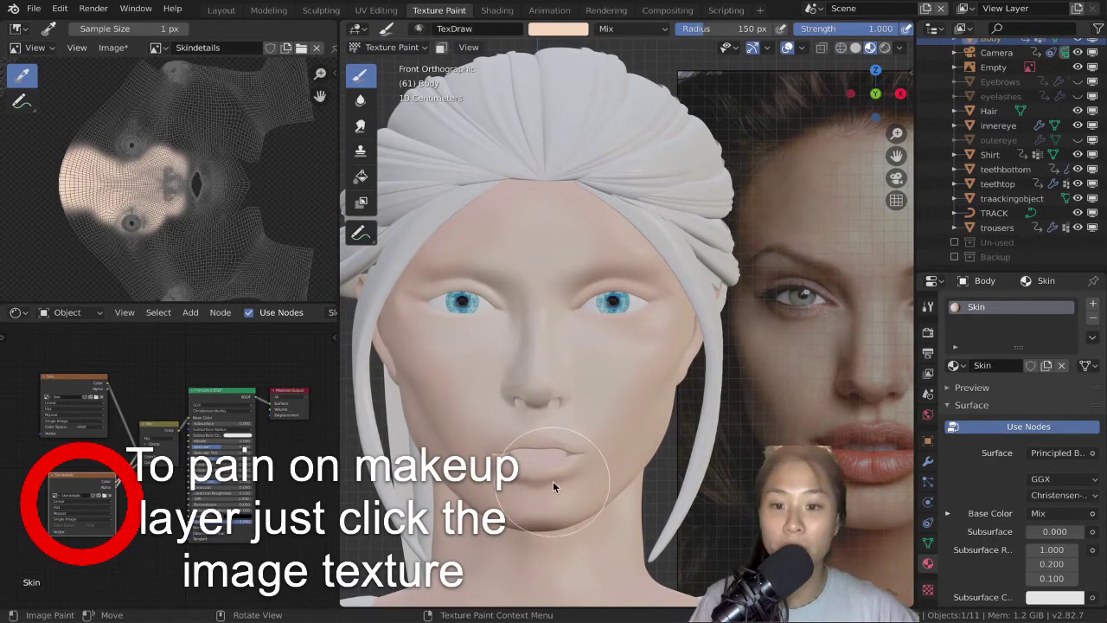
{"action": "key", "text": "f"}
{"action": "left_click", "coordinate": [558, 488]}
{"action": "mouse_move", "coordinate": [558, 488]}
{"action": "left_mouse_down"}
{"action": "mouse_move", "coordinate": [482, 476]}
{"action": "mouse_move", "coordinate": [442, 389]}
{"action": "mouse_move", "coordinate": [487, 462]}
{"action": "left_mouse_up"}
{"action": "key", "text": "f"}
{"action": "left_click", "coordinate": [548, 498]}
{"action": "left_click_drag", "start_coordinate": [627, 405], "coordinate": [629, 408]}
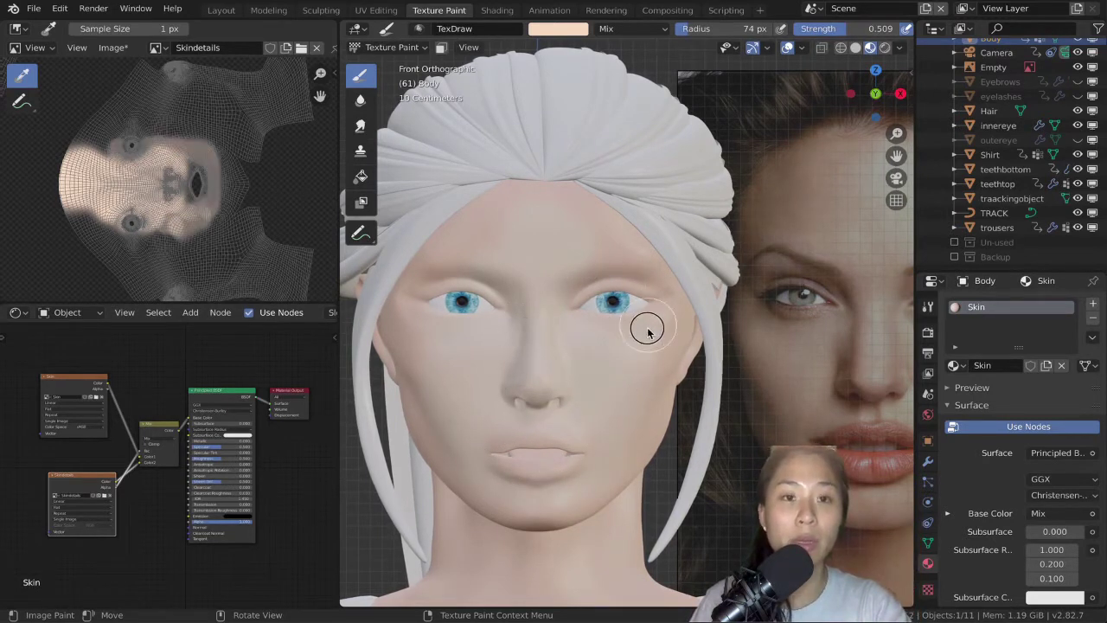
Step: Change the brush colour to a light pink and paint it over both cheeks
{"action": "left_click", "coordinate": [550, 30]}
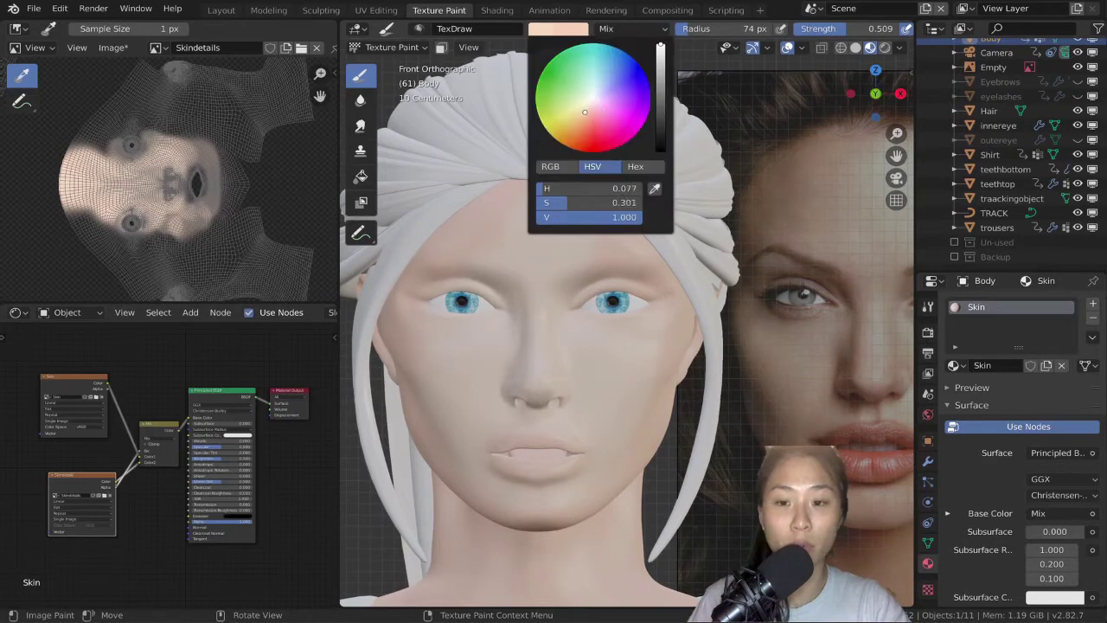
{"action": "left_click_drag", "start_coordinate": [591, 111], "coordinate": [594, 108]}
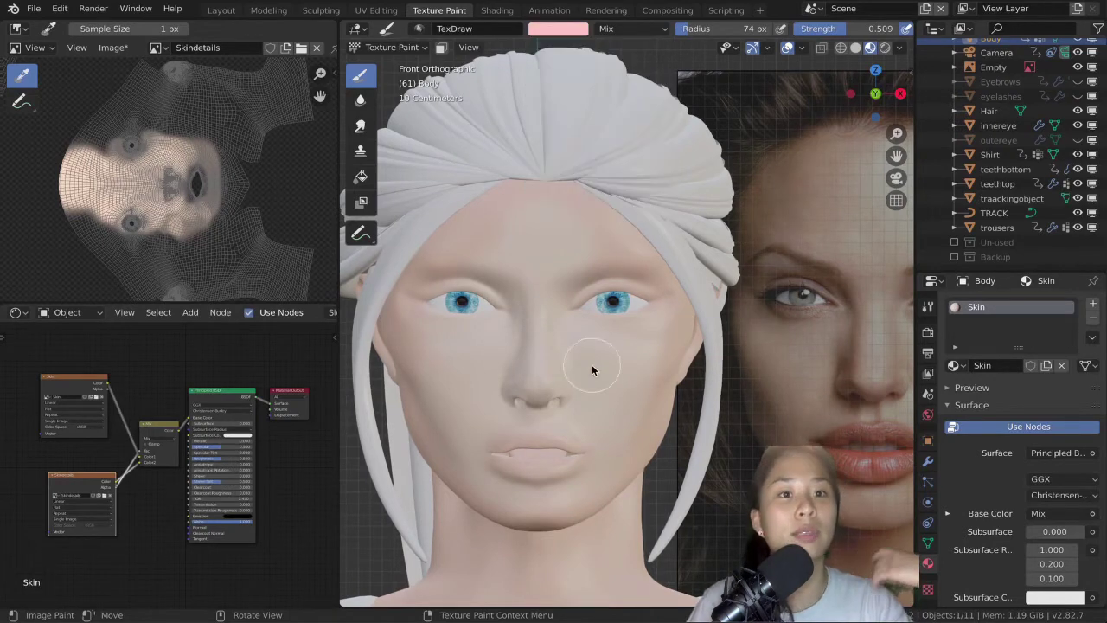
{"action": "middle_click_drag", "start_coordinate": [474, 354], "coordinate": [509, 378]}
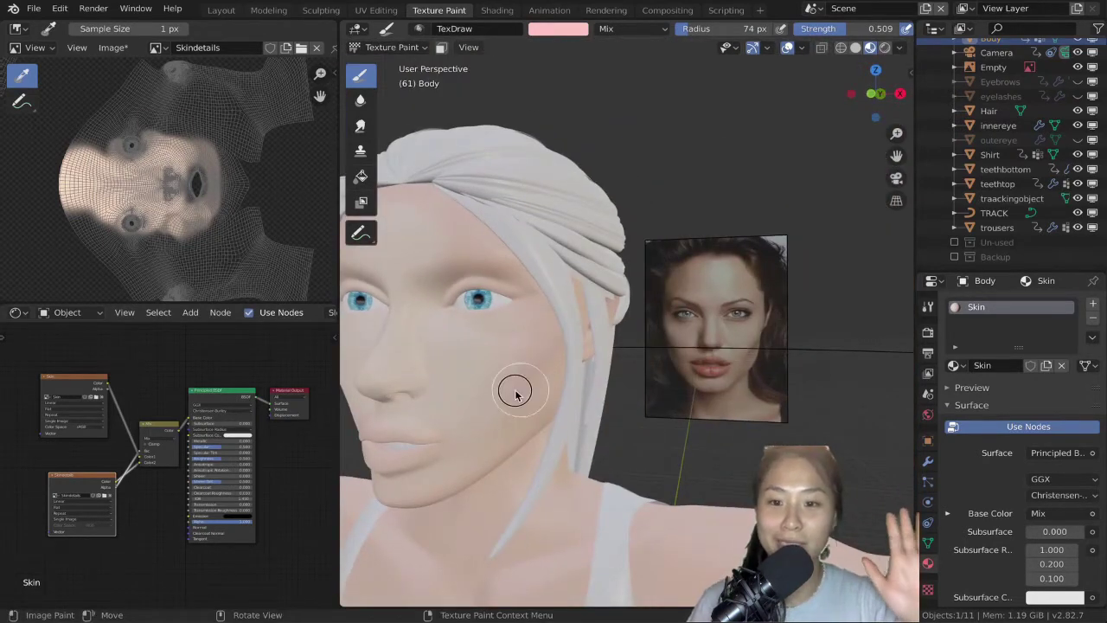
{"action": "mouse_move", "coordinate": [513, 388]}
{"action": "left_mouse_down"}
{"action": "mouse_move", "coordinate": [484, 375]}
{"action": "mouse_move", "coordinate": [490, 421]}
{"action": "mouse_move", "coordinate": [553, 346]}
{"action": "left_mouse_up"}
{"action": "middle_click_drag", "start_coordinate": [553, 345], "coordinate": [563, 371]}
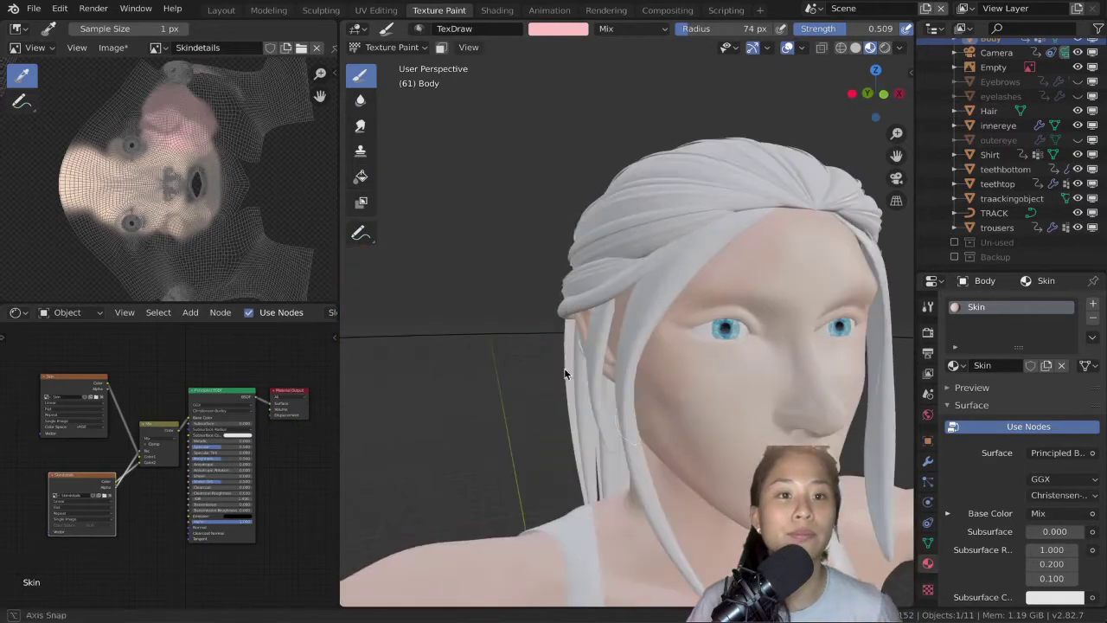
{"action": "mouse_move", "coordinate": [672, 366]}
{"action": "left_mouse_down"}
{"action": "mouse_move", "coordinate": [704, 462]}
{"action": "mouse_move", "coordinate": [662, 430]}
{"action": "left_mouse_up"}
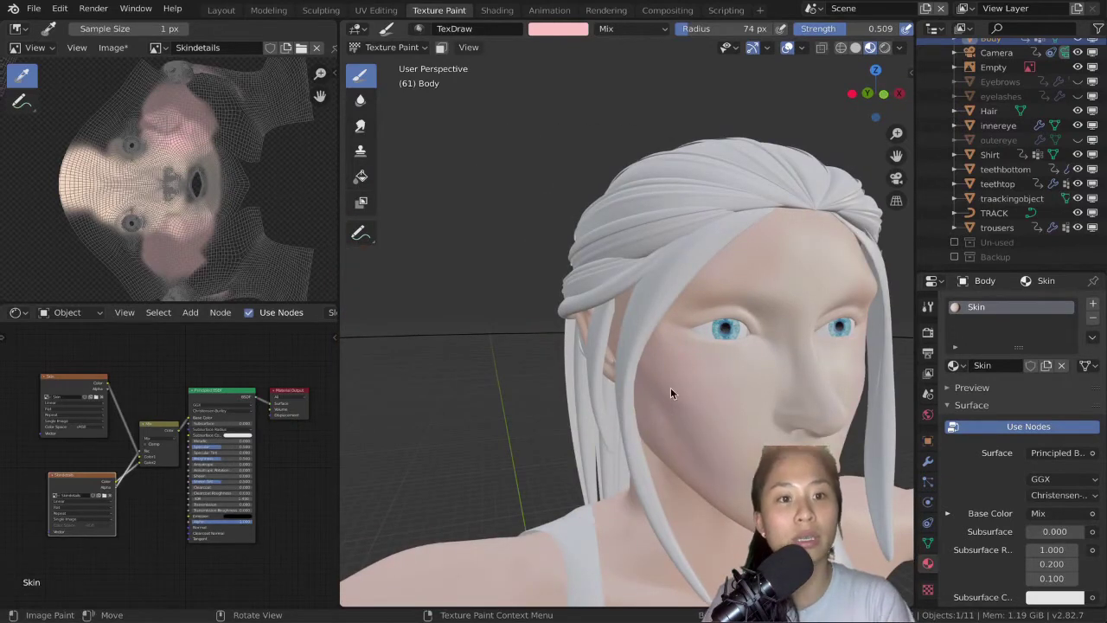
Step: Make the brush colour a more saturated pink and set the brush strength to 0.3
{"action": "key", "text": "KP_1"}
{"action": "left_click", "coordinate": [557, 28]}
{"action": "left_click_drag", "start_coordinate": [593, 113], "coordinate": [598, 133]}
{"action": "middle_click_drag", "start_coordinate": [593, 381], "coordinate": [563, 386]}
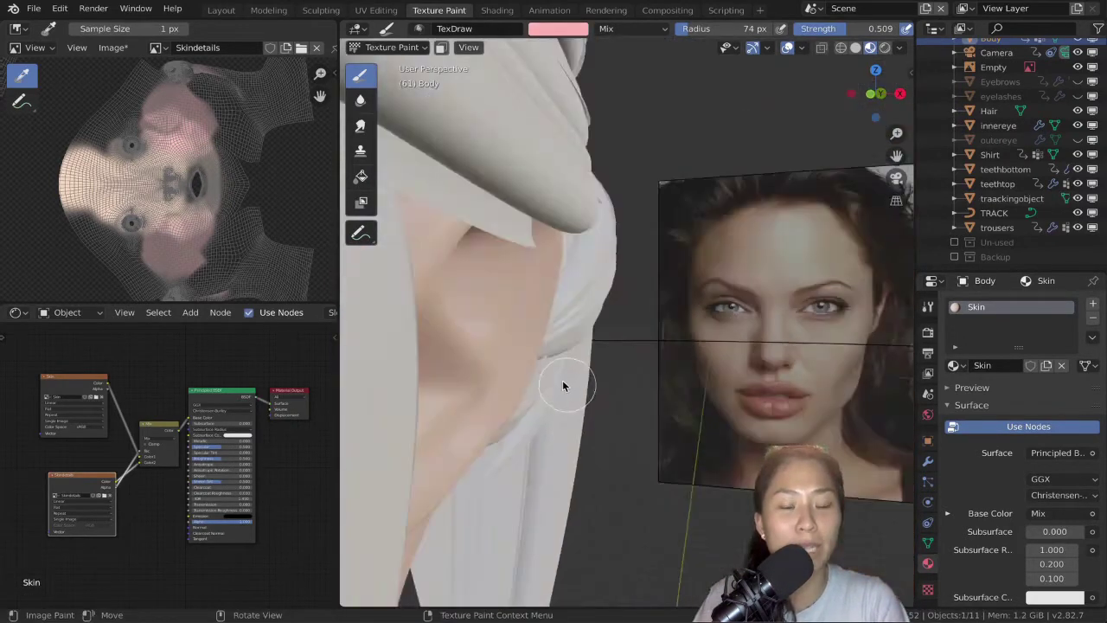
{"action": "scroll", "coordinate": [563, 386], "scroll_direction": "down", "scroll_amount": 5}
{"action": "double_click", "coordinate": [835, 30]}
{"action": "type", "text": "0.3"}
{"action": "key", "text": "Return"}
Step: Paint the stronger pink as blush over the cheekbones on both sides of the face
{"action": "middle_click_drag", "start_coordinate": [499, 398], "coordinate": [535, 370]}
{"action": "mouse_move", "coordinate": [534, 370]}
{"action": "left_mouse_down"}
{"action": "mouse_move", "coordinate": [541, 338]}
{"action": "mouse_move", "coordinate": [524, 379]}
{"action": "mouse_move", "coordinate": [553, 314]}
{"action": "mouse_move", "coordinate": [502, 350]}
{"action": "left_mouse_up"}
{"action": "middle_click_drag", "start_coordinate": [514, 408], "coordinate": [622, 403]}
{"action": "mouse_move", "coordinate": [720, 339]}
{"action": "left_mouse_down"}
{"action": "mouse_move", "coordinate": [729, 354]}
{"action": "mouse_move", "coordinate": [747, 332]}
{"action": "mouse_move", "coordinate": [707, 367]}
{"action": "left_mouse_up"}
Step: Sample the brush colour from the skin beside the nose in the front view
{"action": "key", "text": "KP_1"}
{"action": "scroll", "coordinate": [655, 374], "scroll_direction": "up", "scroll_amount": 8}
{"action": "middle_click_drag", "start_coordinate": [661, 380], "coordinate": [639, 361], "text": "shift"}
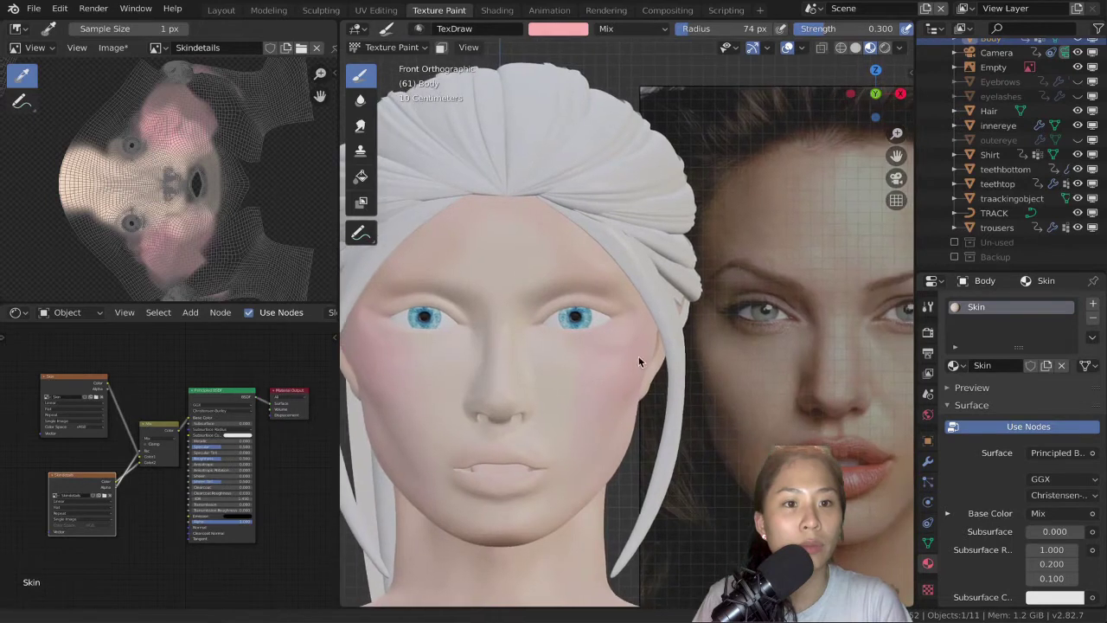
{"action": "left_click", "coordinate": [558, 30]}
{"action": "left_click", "coordinate": [653, 189]}
{"action": "left_click", "coordinate": [522, 360]}
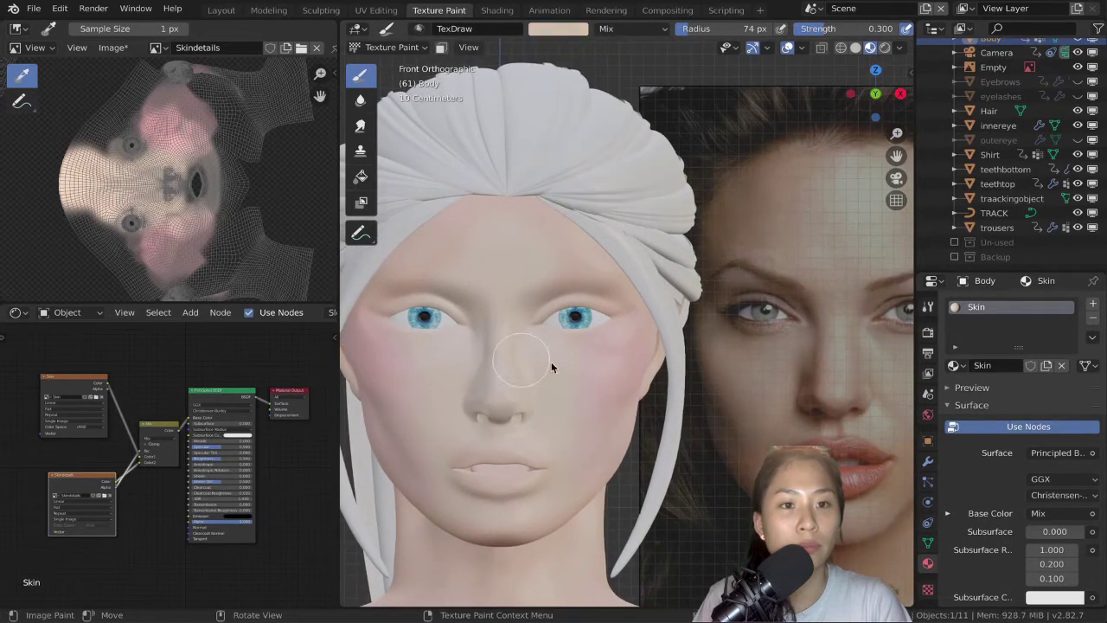
{"action": "left_click", "coordinate": [572, 34]}
Step: Save the painted Skindetails image
{"action": "left_click", "coordinate": [42, 49]}
{"action": "key", "text": "alt+s"}
{"action": "left_click", "coordinate": [47, 49]}
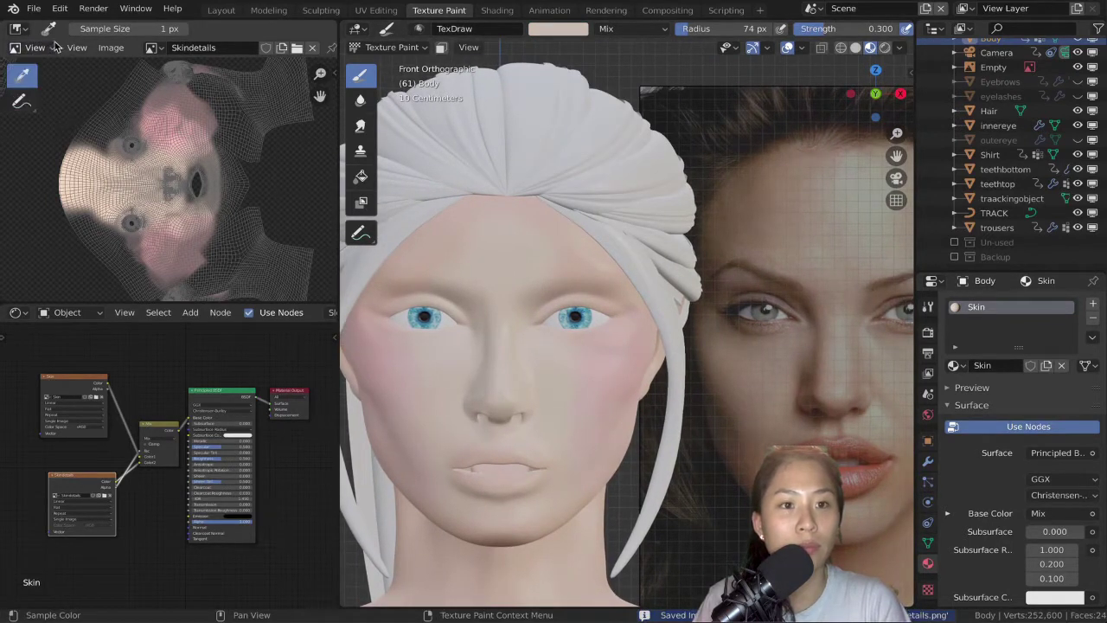
Step: Sample a light peach from the Skindetails image using the image editor's Paint mode and brush it onto the nose bridge
{"action": "left_click", "coordinate": [53, 45]}
{"action": "left_click", "coordinate": [34, 65]}
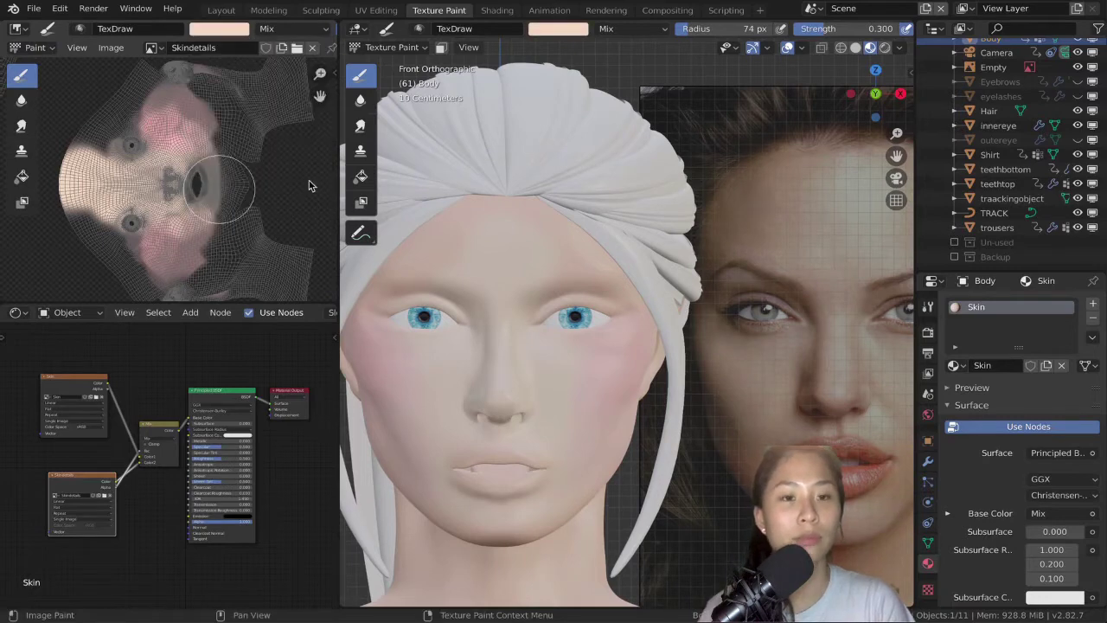
{"action": "left_click", "coordinate": [57, 46]}
{"action": "left_click", "coordinate": [39, 69]}
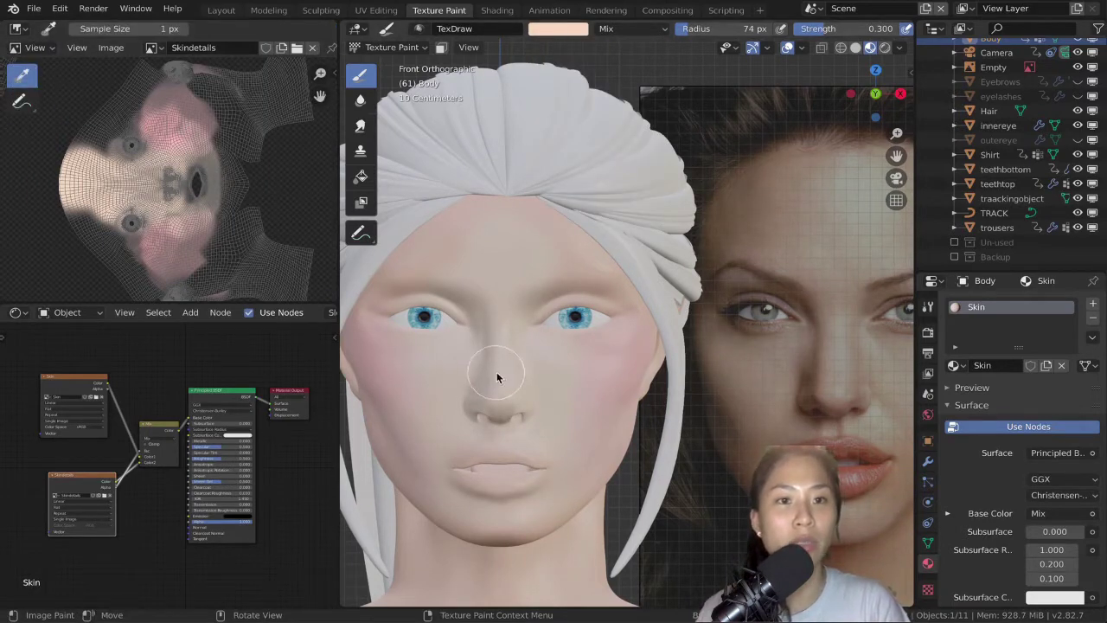
{"action": "left_click_drag", "start_coordinate": [496, 377], "coordinate": [506, 364]}
Step: Try a darker shading stroke along the side of the nose with a 10 px brush at 0.531 strength
{"action": "mouse_move", "coordinate": [830, 31]}
{"action": "left_mouse_down"}
{"action": "mouse_move", "coordinate": [894, 33]}
{"action": "mouse_move", "coordinate": [854, 32]}
{"action": "left_mouse_up"}
{"action": "left_click", "coordinate": [557, 34]}
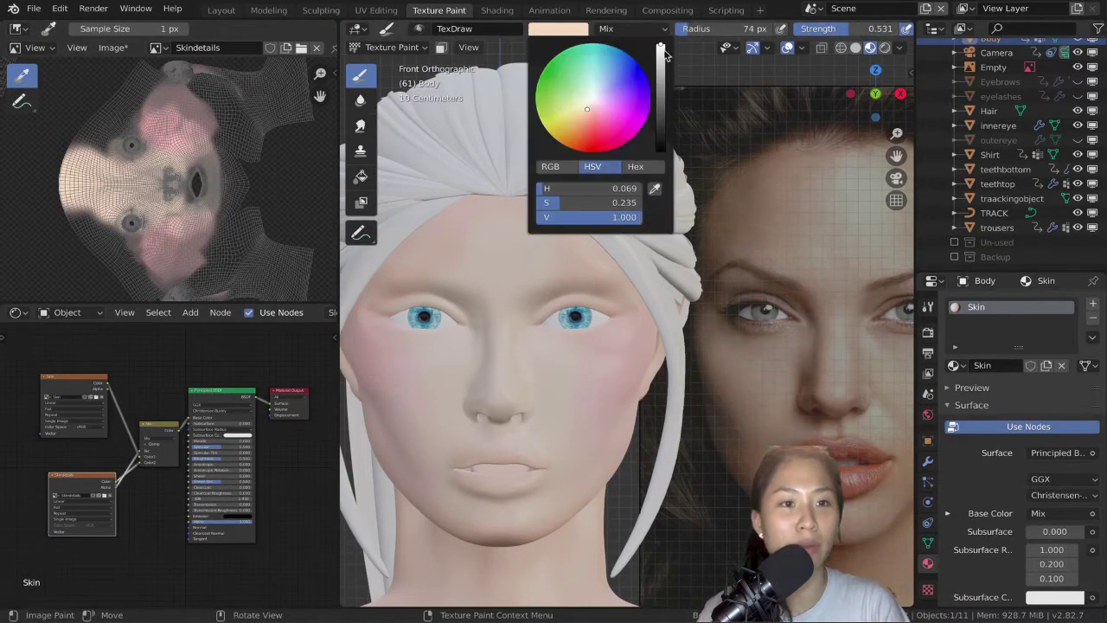
{"action": "left_click_drag", "start_coordinate": [664, 50], "coordinate": [664, 80]}
{"action": "scroll", "coordinate": [502, 325], "scroll_direction": "up", "scroll_amount": 1}
{"action": "key", "text": "f"}
{"action": "left_click", "coordinate": [506, 356]}
{"action": "left_click_drag", "start_coordinate": [502, 368], "coordinate": [506, 329]}
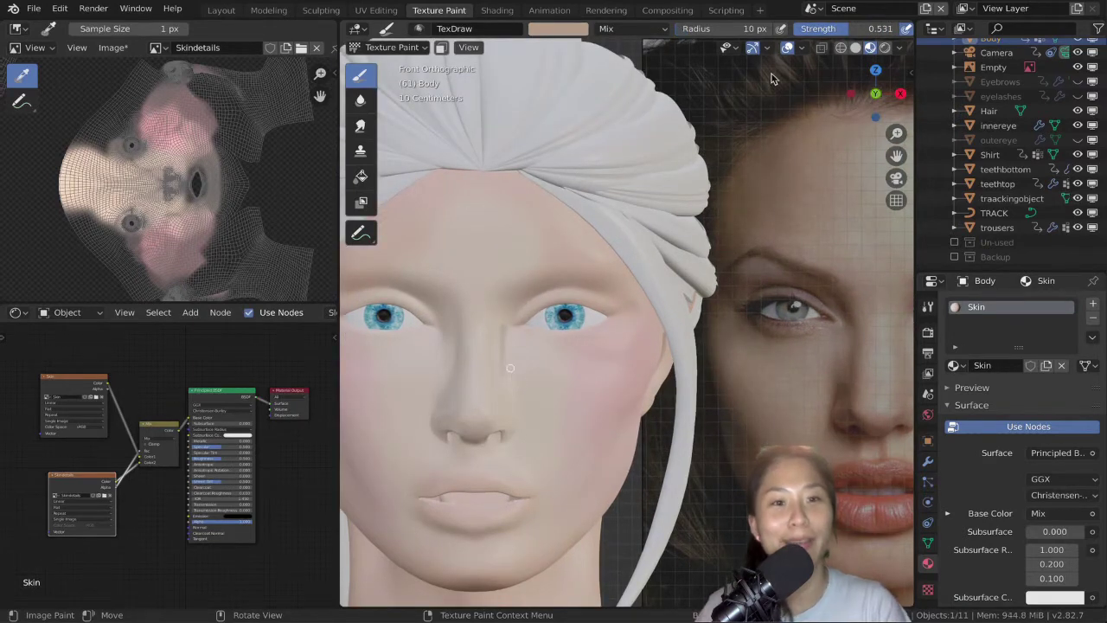
{"action": "key", "text": "ctrl+z"}
Step: Set the brush to 0.2 strength and 30 px radius, and lighten its brown colour to a value of 0.793
{"action": "double_click", "coordinate": [852, 30]}
{"action": "type", "text": "0.2"}
{"action": "key", "text": "Return"}
{"action": "left_click", "coordinate": [558, 31]}
{"action": "left_click_drag", "start_coordinate": [664, 78], "coordinate": [664, 64]}
{"action": "key", "text": "f"}
{"action": "left_click", "coordinate": [529, 319]}
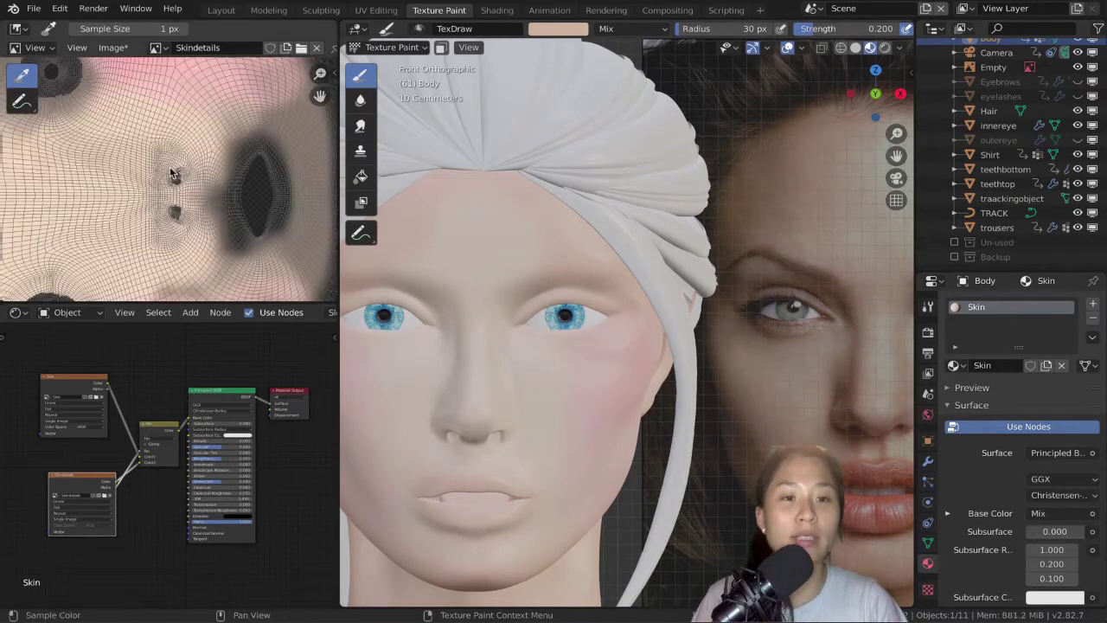
Step: Set the brush strength to 0.4 and paint shading down both sides of the nose from the inner eye corners
{"action": "double_click", "coordinate": [847, 30]}
{"action": "type", "text": "0.4"}
{"action": "key", "text": "Return"}
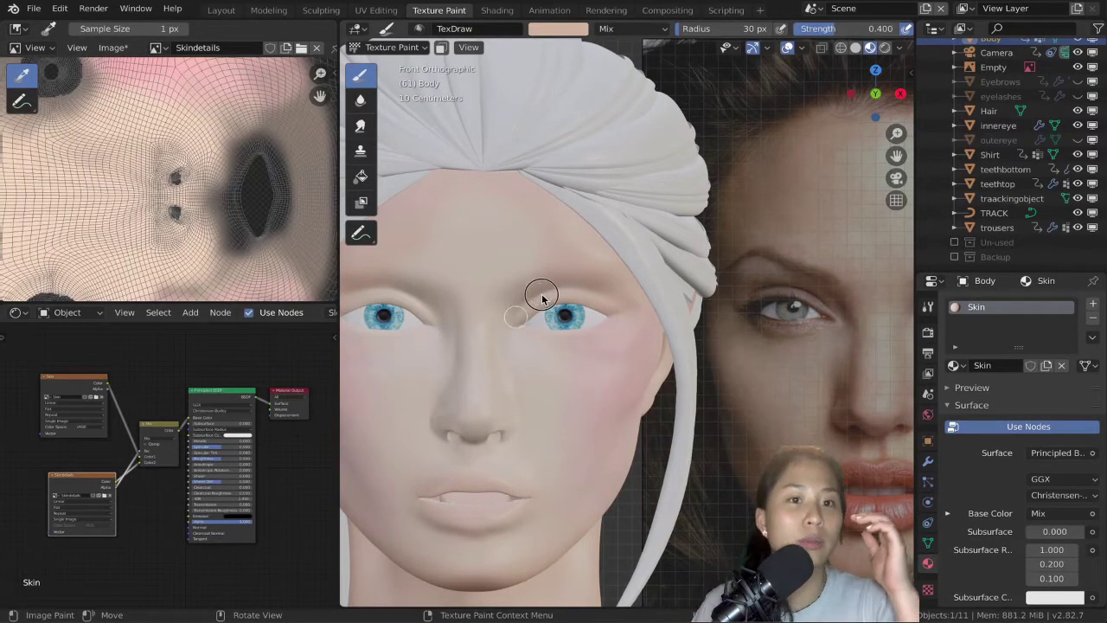
{"action": "scroll", "coordinate": [256, 217], "scroll_direction": "down", "scroll_amount": 3}
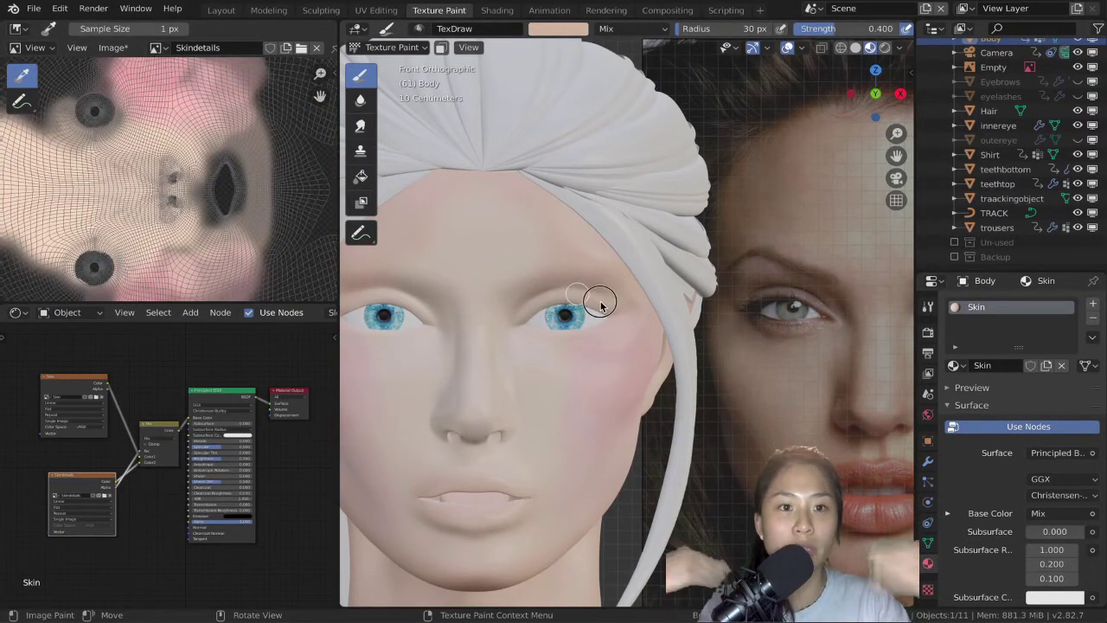
{"action": "left_click", "coordinate": [562, 29]}
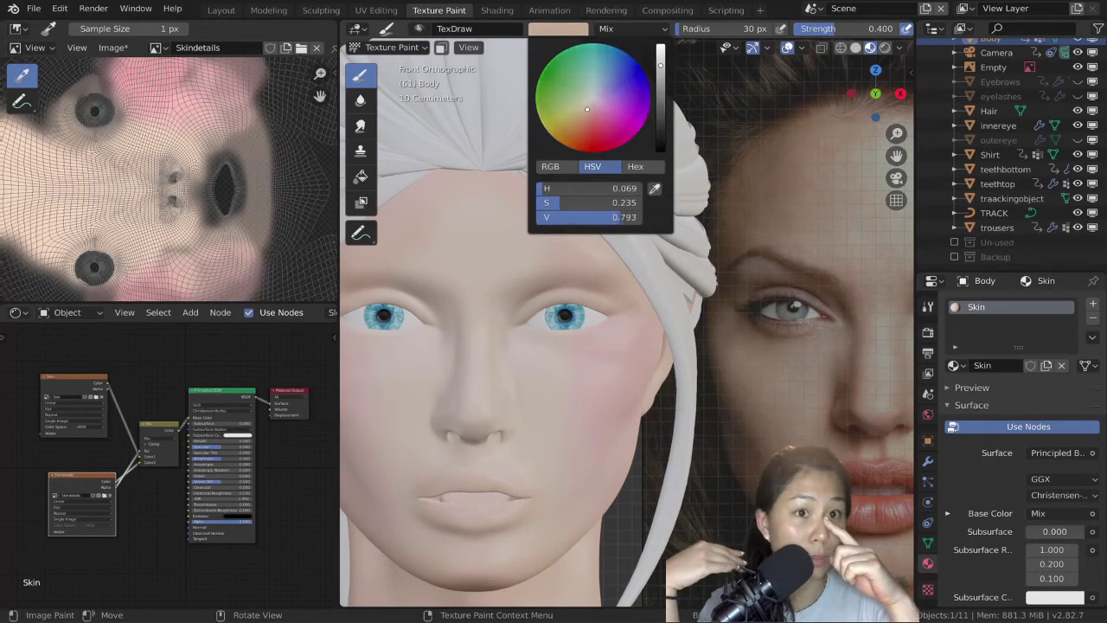
{"action": "left_click_drag", "start_coordinate": [507, 348], "coordinate": [508, 320]}
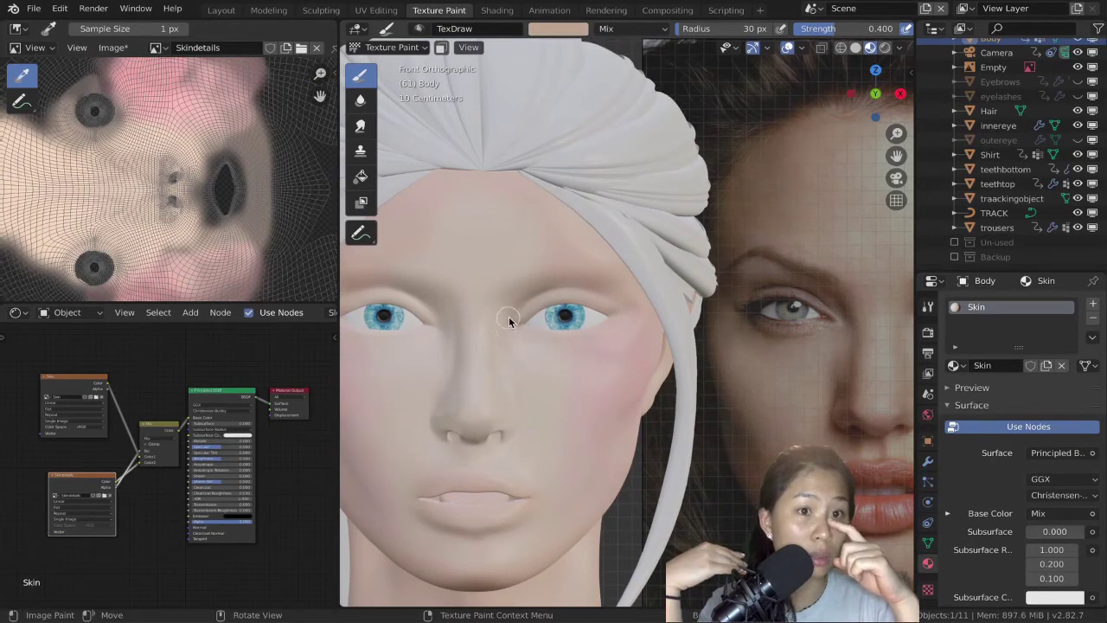
{"action": "left_click_drag", "start_coordinate": [497, 365], "coordinate": [511, 411]}
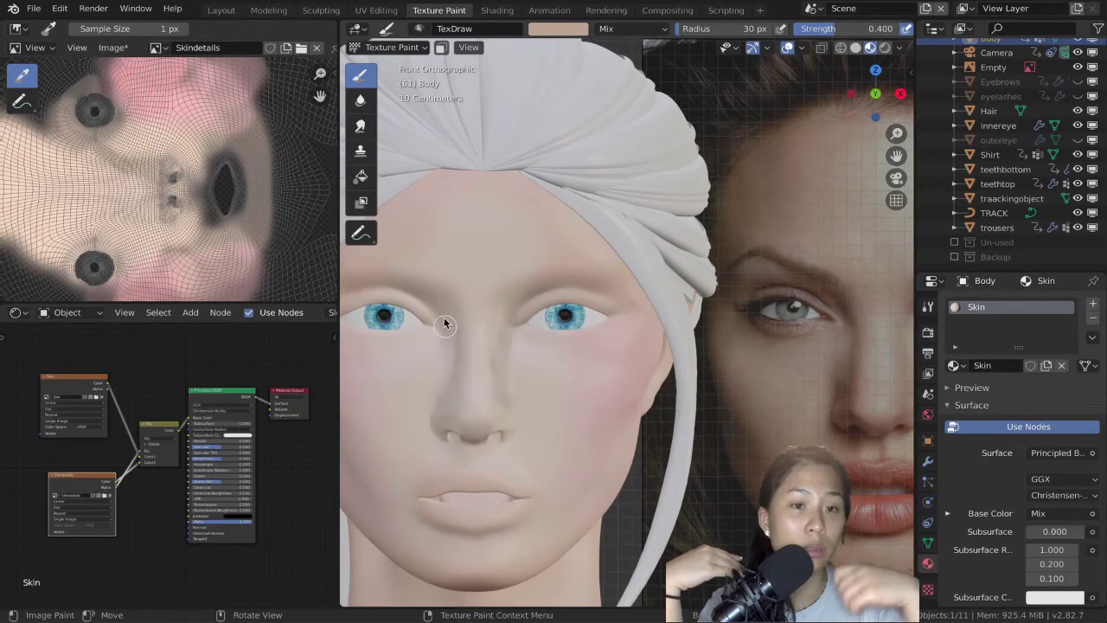
{"action": "mouse_move", "coordinate": [442, 317]}
{"action": "left_mouse_down"}
{"action": "mouse_move", "coordinate": [452, 358]}
{"action": "mouse_move", "coordinate": [436, 406]}
{"action": "left_mouse_up"}
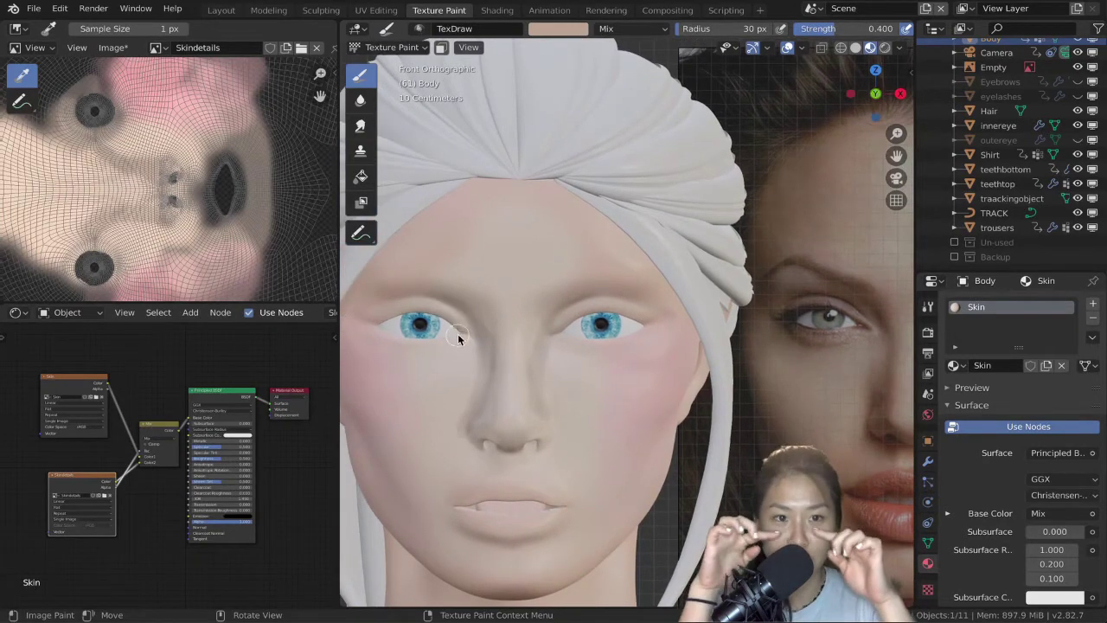
Step: Change the brush colour to a reddish brown and paint beside the inner corner of the eye
{"action": "left_click", "coordinate": [570, 31]}
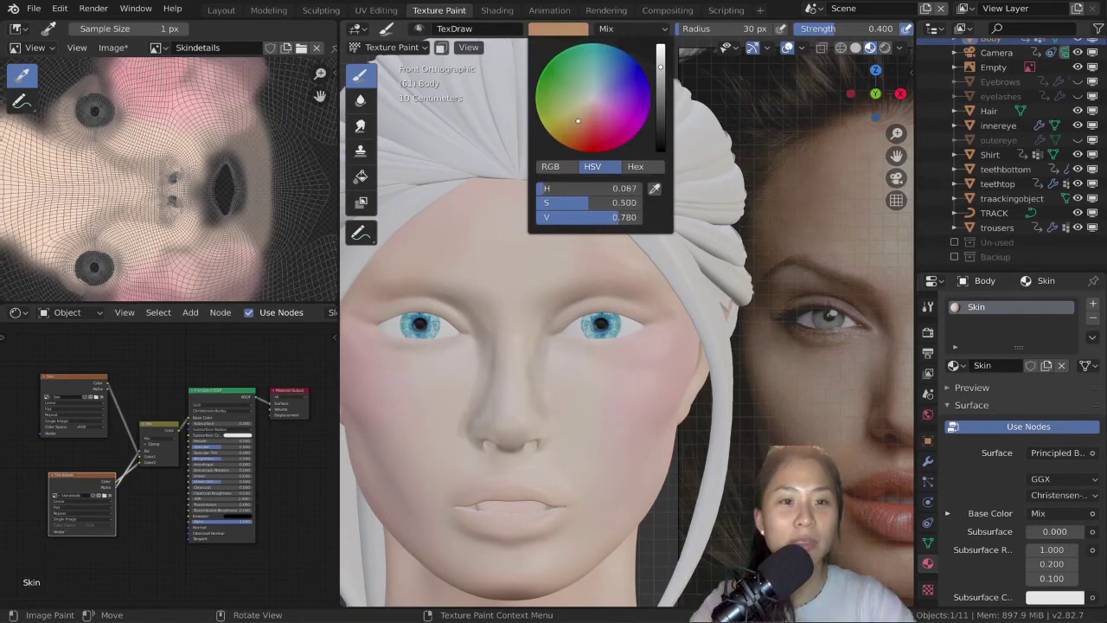
{"action": "left_click_drag", "start_coordinate": [577, 120], "coordinate": [587, 121]}
{"action": "scroll", "coordinate": [586, 120], "scroll_direction": "down", "scroll_amount": 4}
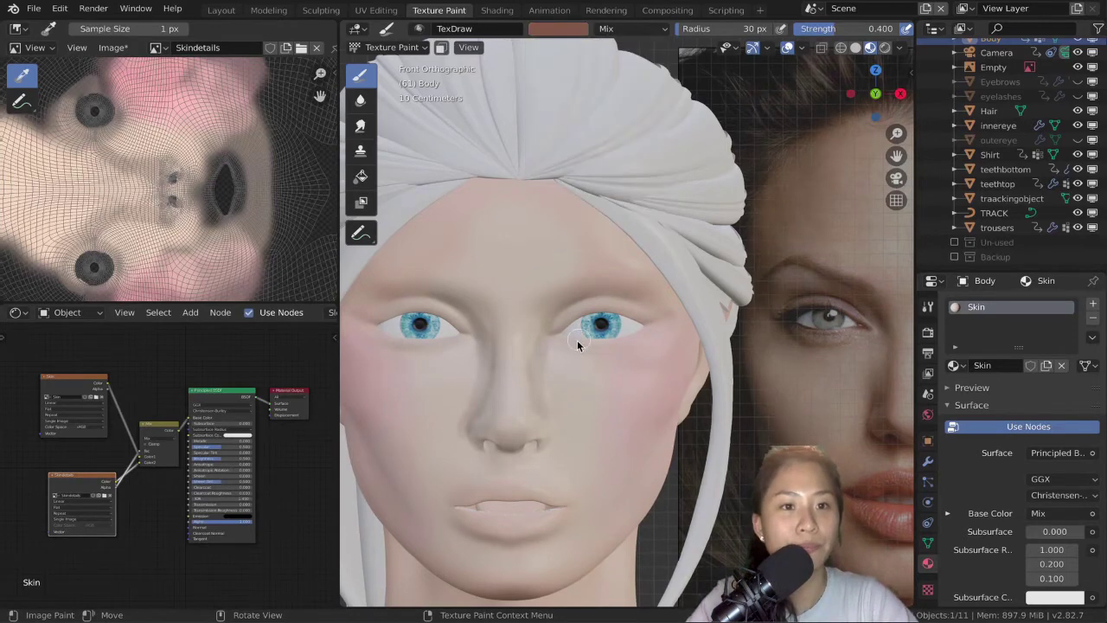
{"action": "scroll", "coordinate": [577, 344], "scroll_direction": "up", "scroll_amount": 6}
{"action": "mouse_move", "coordinate": [521, 279]}
{"action": "left_mouse_down"}
{"action": "mouse_move", "coordinate": [588, 289]}
{"action": "mouse_move", "coordinate": [487, 306]}
{"action": "left_mouse_up"}
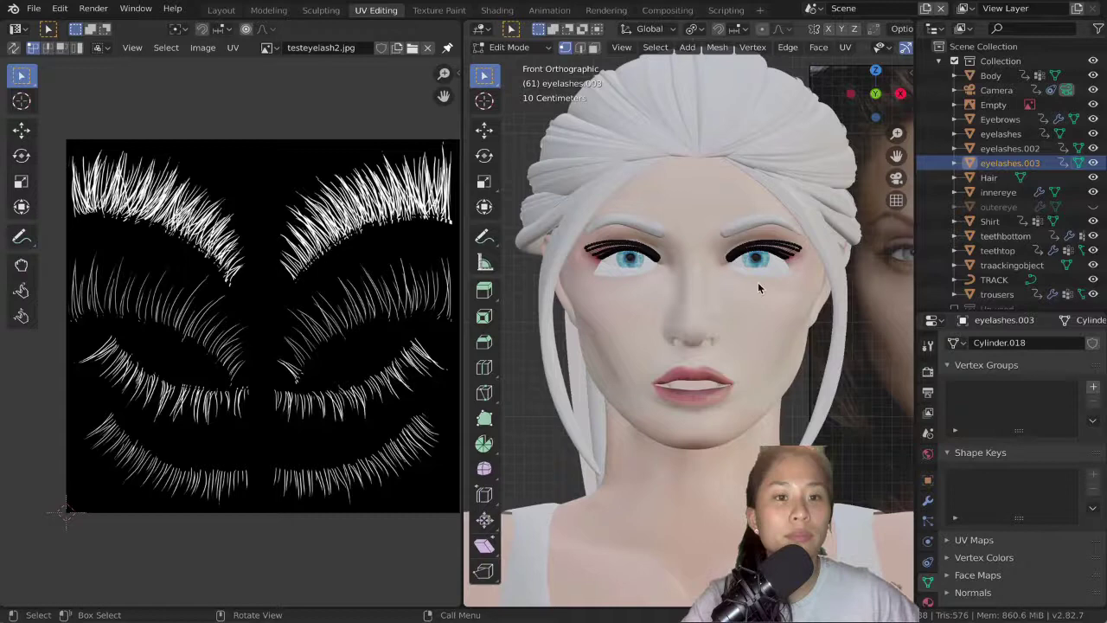
Step: Scale down all the eyelashes.003 UV islands over the testeyelash2.jpg texture
{"action": "scroll", "coordinate": [757, 282], "scroll_direction": "up", "scroll_amount": 2}
{"action": "key", "text": "a"}
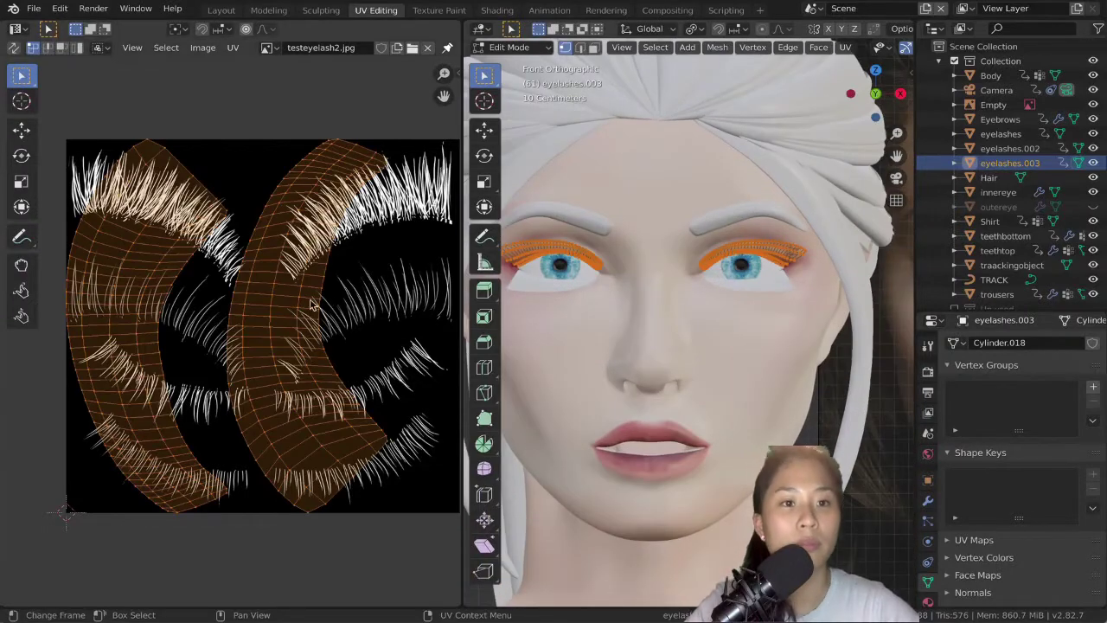
{"action": "key", "text": "alt+a"}
{"action": "key", "text": "a"}
{"action": "key", "text": "s"}
{"action": "left_click", "coordinate": [338, 289]}
Step: Select only the right-hand UV island, then rotate, move and shrink it onto the texture's upper-right lash strip
{"action": "key", "text": "alt+a"}
{"action": "key", "text": "c"}
{"action": "left_click_drag", "start_coordinate": [316, 357], "coordinate": [302, 349]}
{"action": "right_click", "coordinate": [300, 348]}
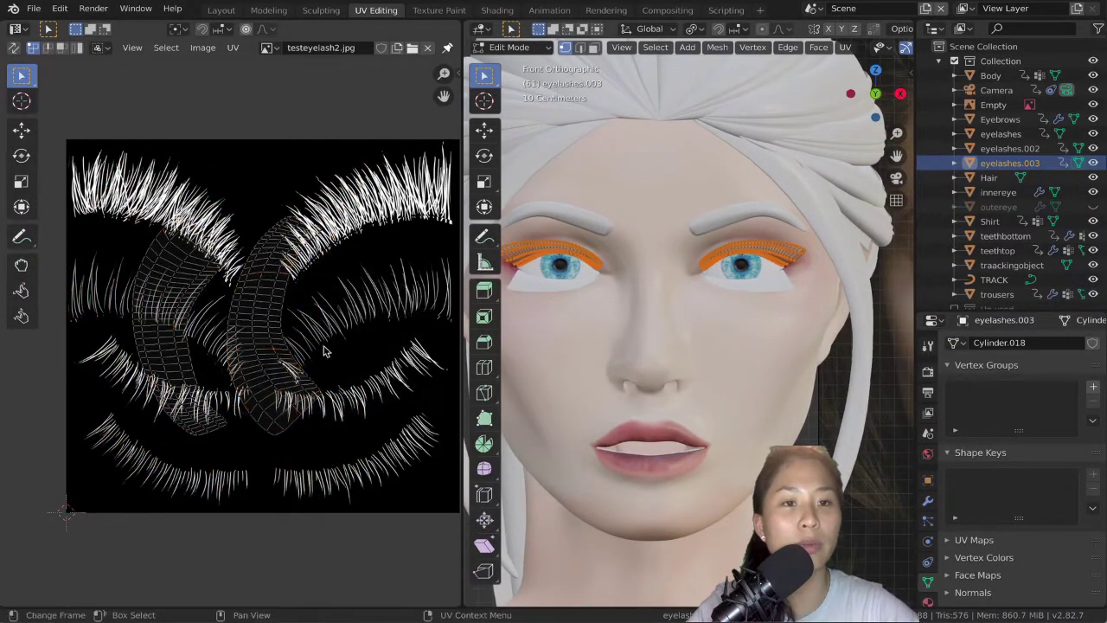
{"action": "key", "text": "r"}
{"action": "left_click", "coordinate": [435, 392]}
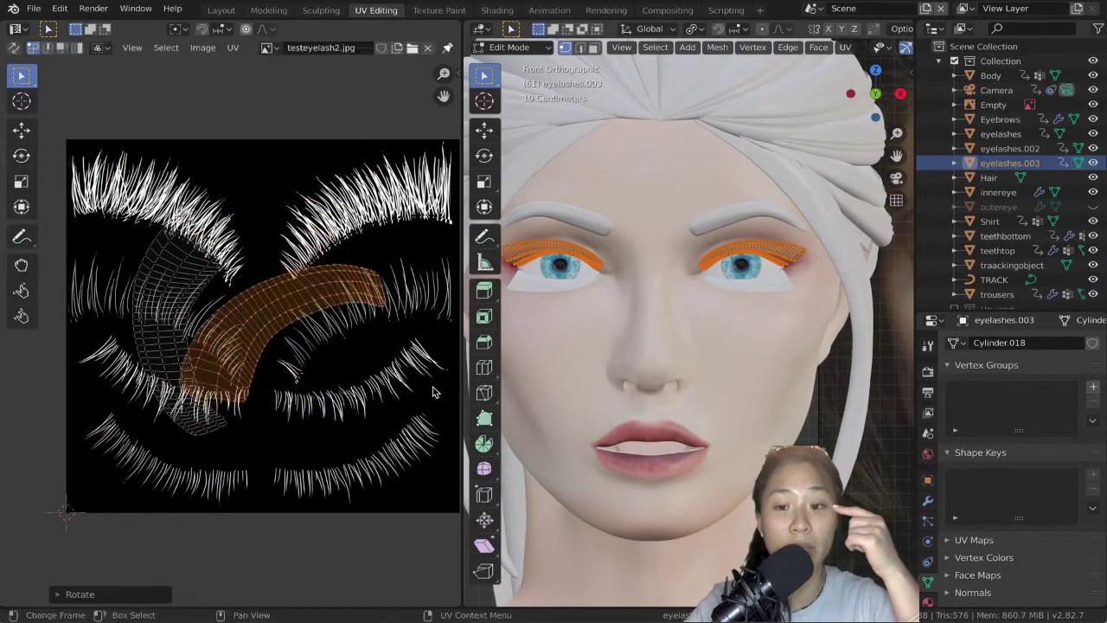
{"action": "key", "text": "g"}
{"action": "left_click", "coordinate": [67, 281]}
{"action": "key", "text": "s"}
{"action": "left_click", "coordinate": [151, 265]}
{"action": "key", "text": "r"}
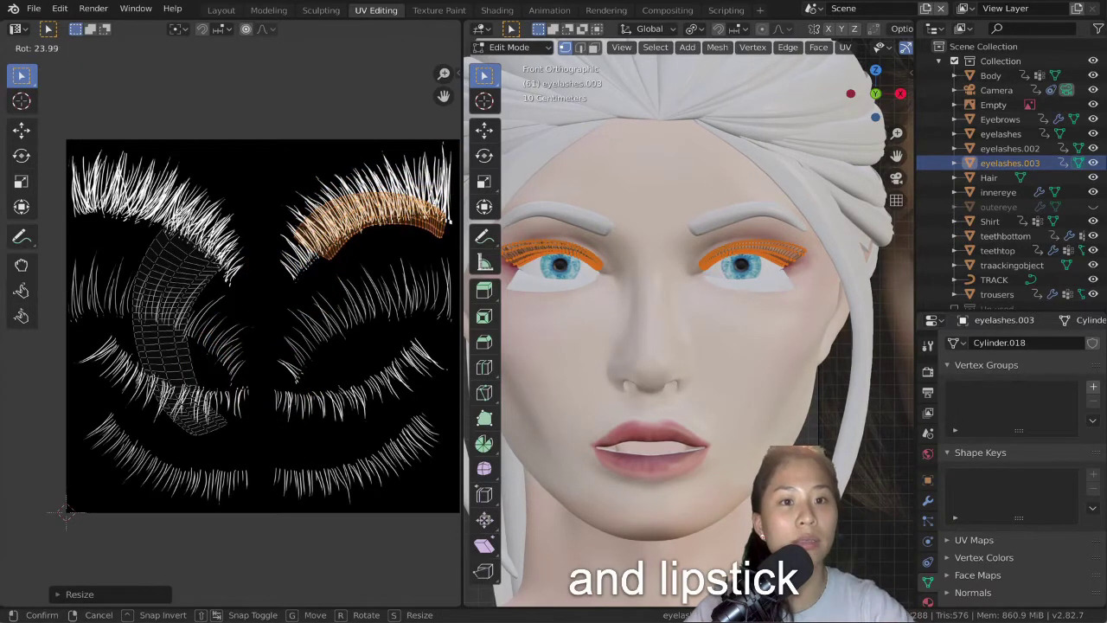
{"action": "left_click", "coordinate": [395, 271]}
Step: Widen the UV editor and shift the selected island along the upper-right lash strip
{"action": "left_click_drag", "start_coordinate": [462, 266], "coordinate": [625, 266]}
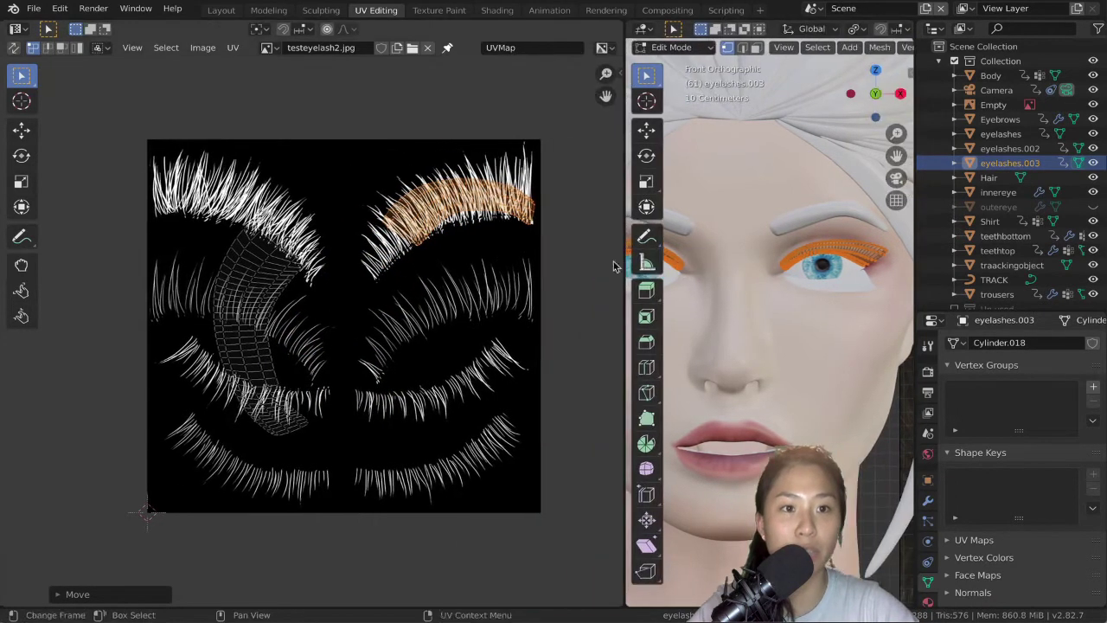
{"action": "scroll", "coordinate": [613, 265], "scroll_direction": "up", "scroll_amount": 3}
{"action": "key", "text": "g"}
{"action": "left_click", "coordinate": [478, 267]}
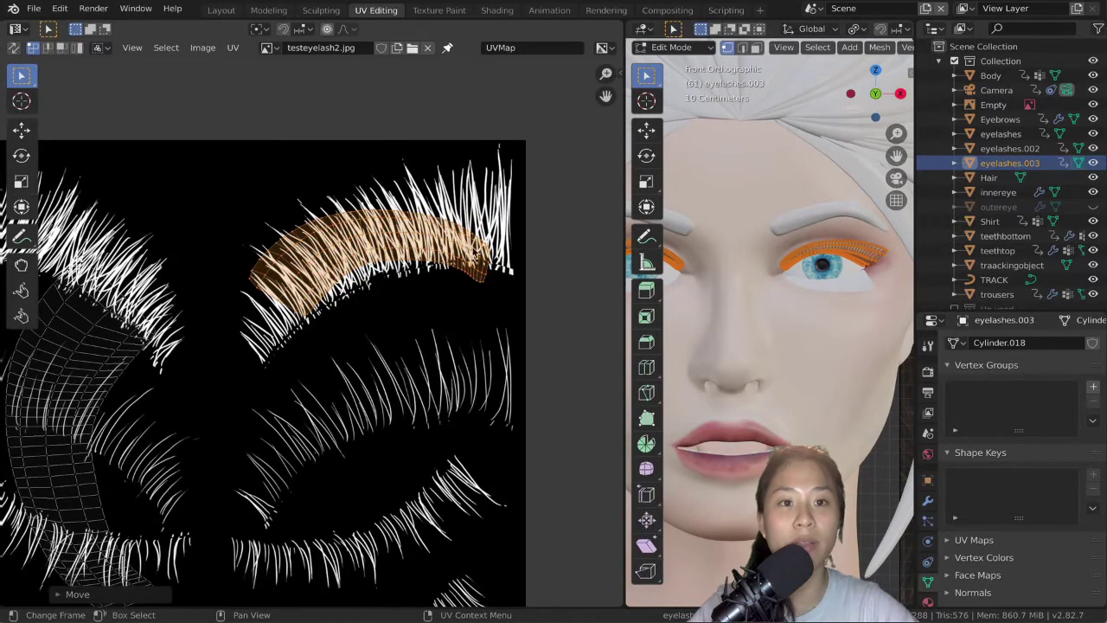
Step: Rotate the selected island to follow the upper-left lash strip's curve, try moving it there, and undo that move
{"action": "scroll", "coordinate": [450, 298], "scroll_direction": "down", "scroll_amount": 2}
{"action": "key", "text": "r"}
{"action": "left_click", "coordinate": [428, 356]}
{"action": "key", "text": "g"}
{"action": "left_click", "coordinate": [216, 350]}
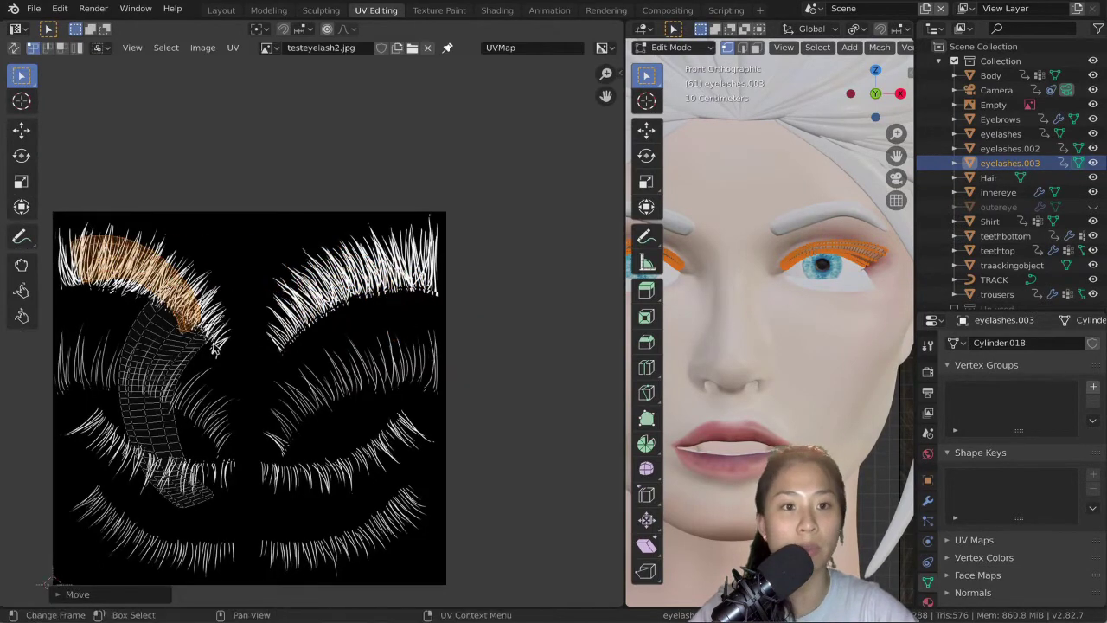
{"action": "key", "text": "ctrl+z"}
{"action": "key", "text": "c"}
{"action": "right_click", "coordinate": [185, 358]}
Step: Select the other UV island, rotate it to an arch, move it below the upper lash strips and scale it down
{"action": "key", "text": "alt+a"}
{"action": "key", "text": "c"}
{"action": "left_click_drag", "start_coordinate": [173, 371], "coordinate": [170, 450]}
{"action": "right_click", "coordinate": [171, 450]}
{"action": "key", "text": "r"}
{"action": "left_click", "coordinate": [264, 494]}
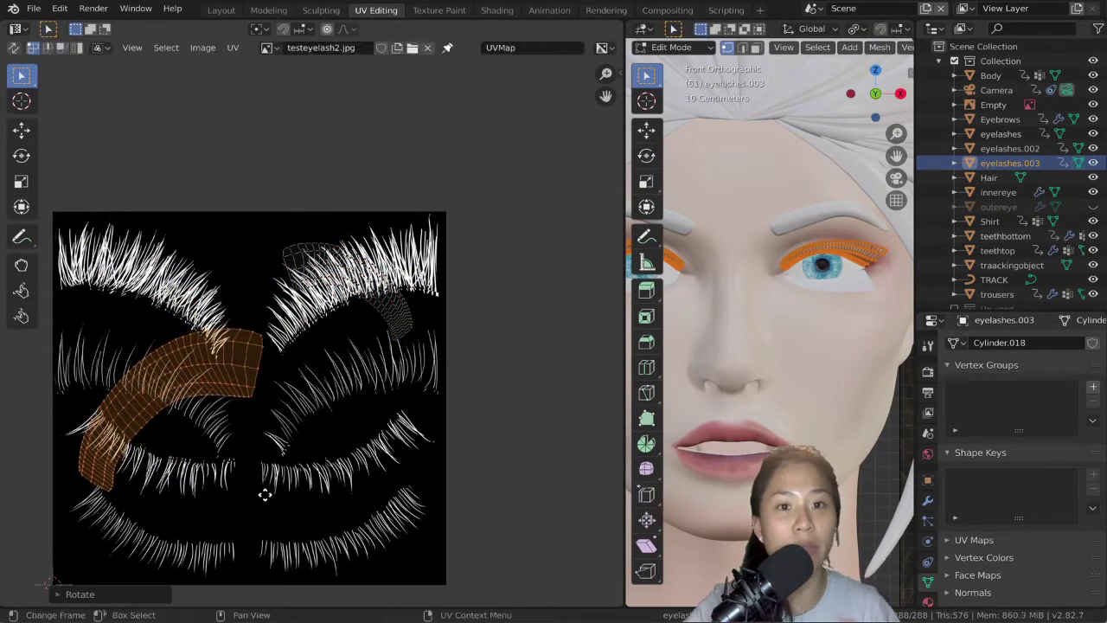
{"action": "key", "text": "g"}
{"action": "left_click", "coordinate": [387, 554]}
{"action": "key", "text": "s"}
{"action": "left_click", "coordinate": [352, 436]}
Step: Select the already rotated island on the upper-right strip and move it onto the upper-left lash strip
{"action": "key", "text": "c"}
{"action": "left_click", "coordinate": [363, 270]}
{"action": "key", "text": "Escape"}
{"action": "key", "text": "g"}
{"action": "left_click", "coordinate": [192, 394]}
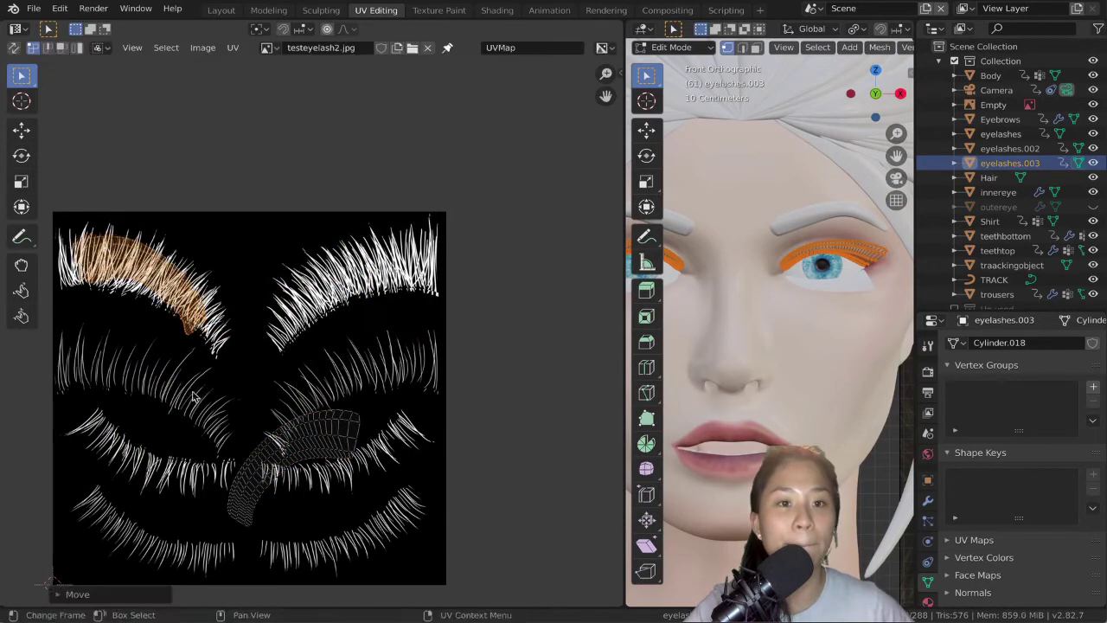
Step: Enlarge and reposition the selected island until it covers the upper-left lash strip
{"action": "scroll", "coordinate": [116, 270], "scroll_direction": "up", "scroll_amount": 5}
{"action": "scroll", "coordinate": [394, 350], "scroll_direction": "down", "scroll_amount": 2}
{"action": "key", "text": "s"}
{"action": "left_click", "coordinate": [474, 406]}
{"action": "key", "text": "g"}
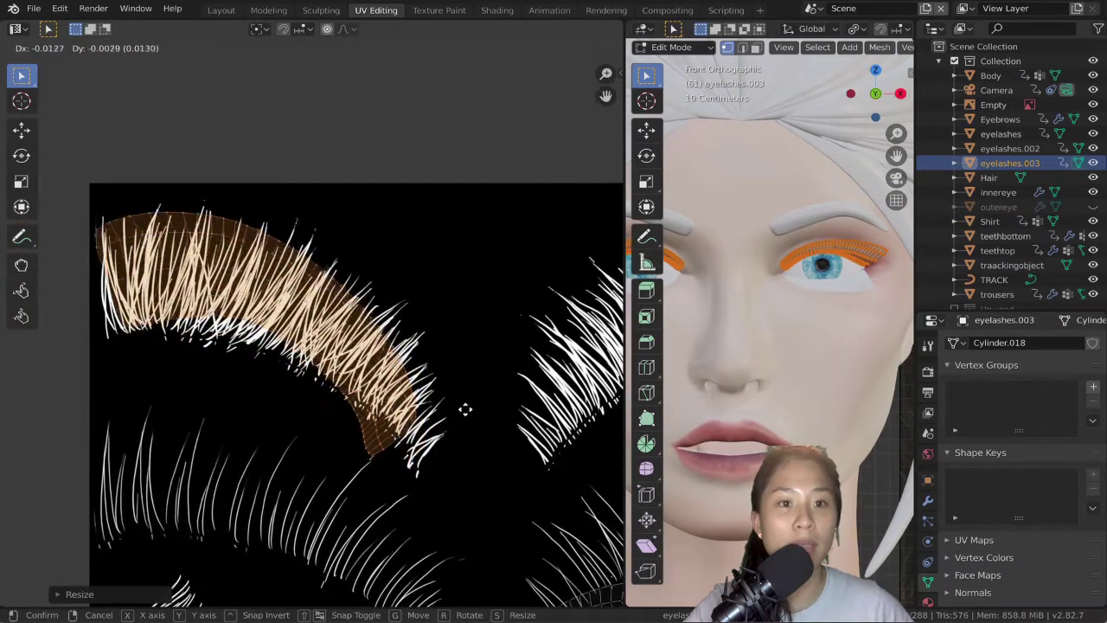
{"action": "left_click", "coordinate": [481, 407]}
{"action": "key", "text": "s"}
{"action": "key", "text": "g"}
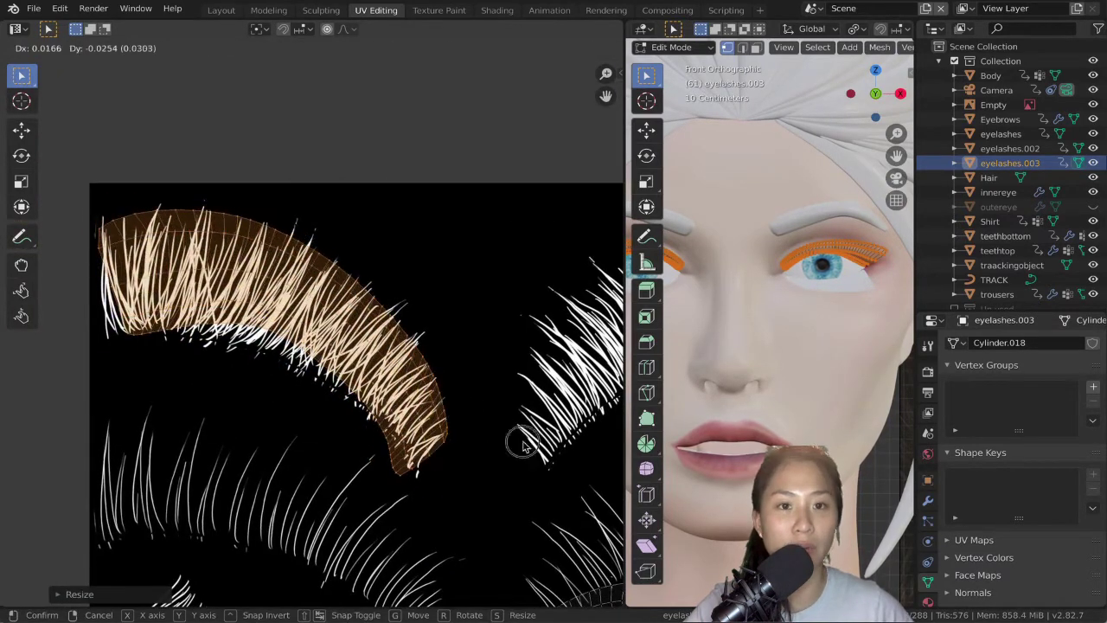
{"action": "left_click", "coordinate": [523, 445]}
{"action": "left_click", "coordinate": [524, 446]}
Step: Using proportional editing, move the left island's corner and upper-edge vertices outward to enclose the lash tips and inner end
{"action": "key", "text": "g"}
{"action": "left_click", "coordinate": [132, 333]}
{"action": "left_click", "coordinate": [109, 225]}
{"action": "key", "text": "g"}
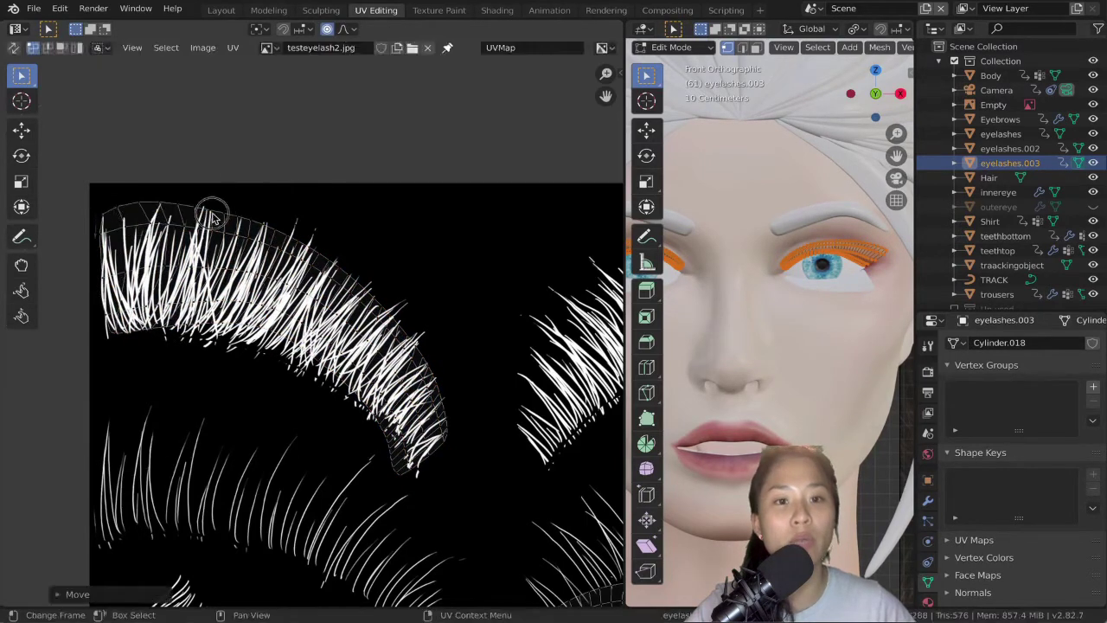
{"action": "left_click", "coordinate": [294, 237]}
{"action": "key", "text": "g"}
{"action": "left_click", "coordinate": [382, 302]}
{"action": "key", "text": "g"}
{"action": "left_click", "coordinate": [393, 299]}
{"action": "left_click", "coordinate": [405, 467]}
{"action": "key", "text": "g"}
{"action": "left_click", "coordinate": [415, 468]}
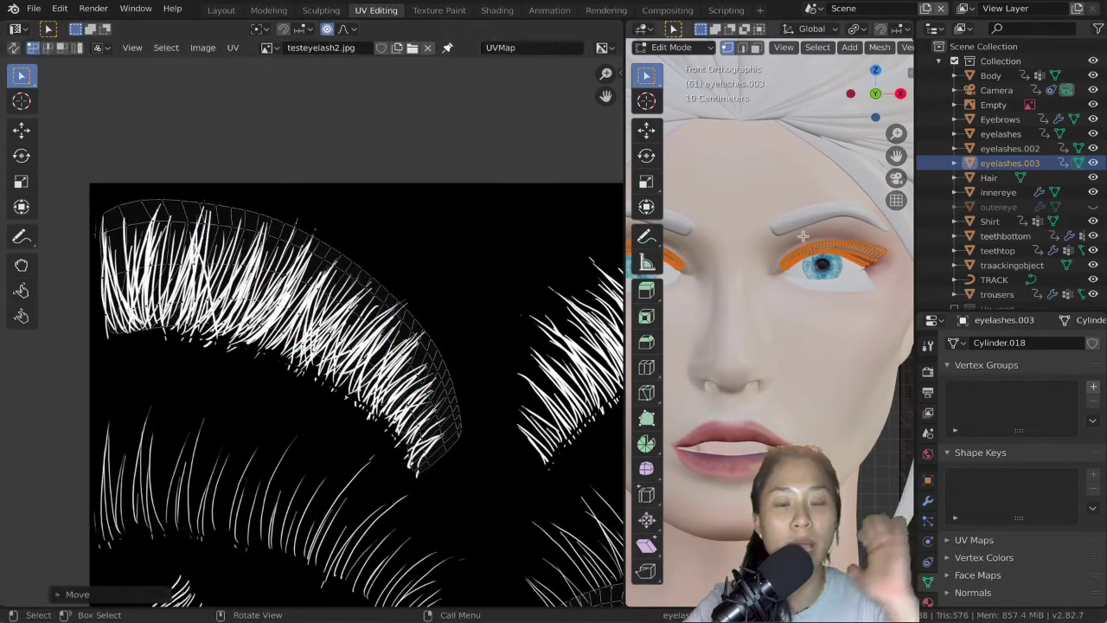
Step: Preview the lashes on the face outside Edit Mode, then align the left island's lower-edge vertices with the lash roots
{"action": "key", "text": "Tab"}
{"action": "scroll", "coordinate": [803, 273], "scroll_direction": "up", "scroll_amount": 3}
{"action": "scroll", "coordinate": [802, 273], "scroll_direction": "down", "scroll_amount": 6}
{"action": "key", "text": "Tab"}
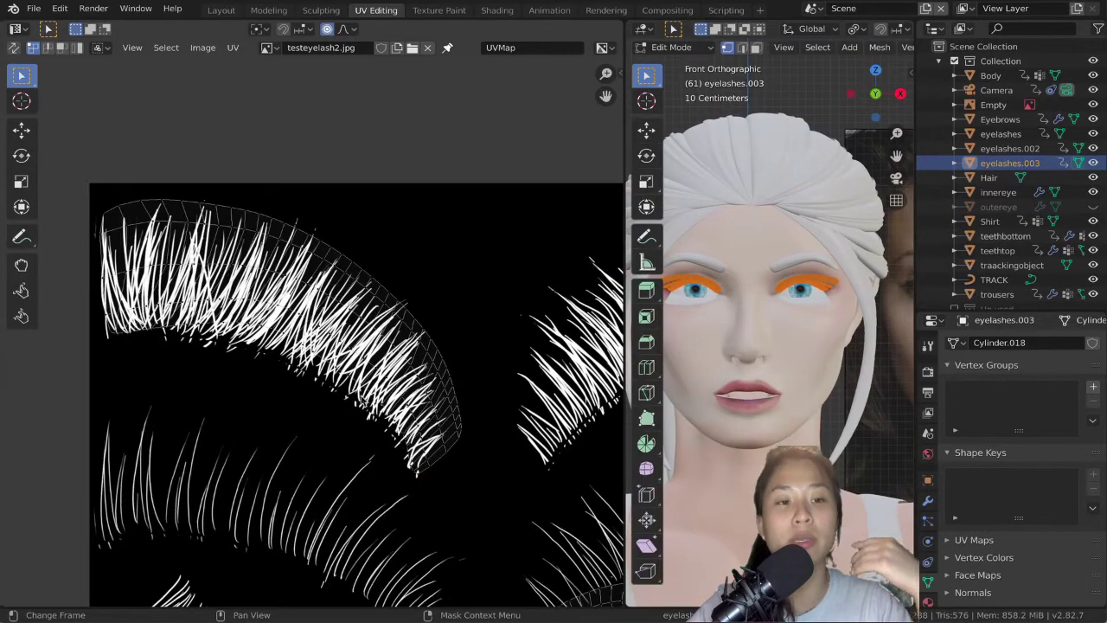
{"action": "key", "text": "a"}
{"action": "key", "text": "g"}
{"action": "left_click", "coordinate": [358, 388]}
{"action": "left_click", "coordinate": [258, 350]}
{"action": "key", "text": "g"}
{"action": "left_click", "coordinate": [257, 354]}
{"action": "left_click", "coordinate": [431, 468]}
{"action": "key", "text": "g"}
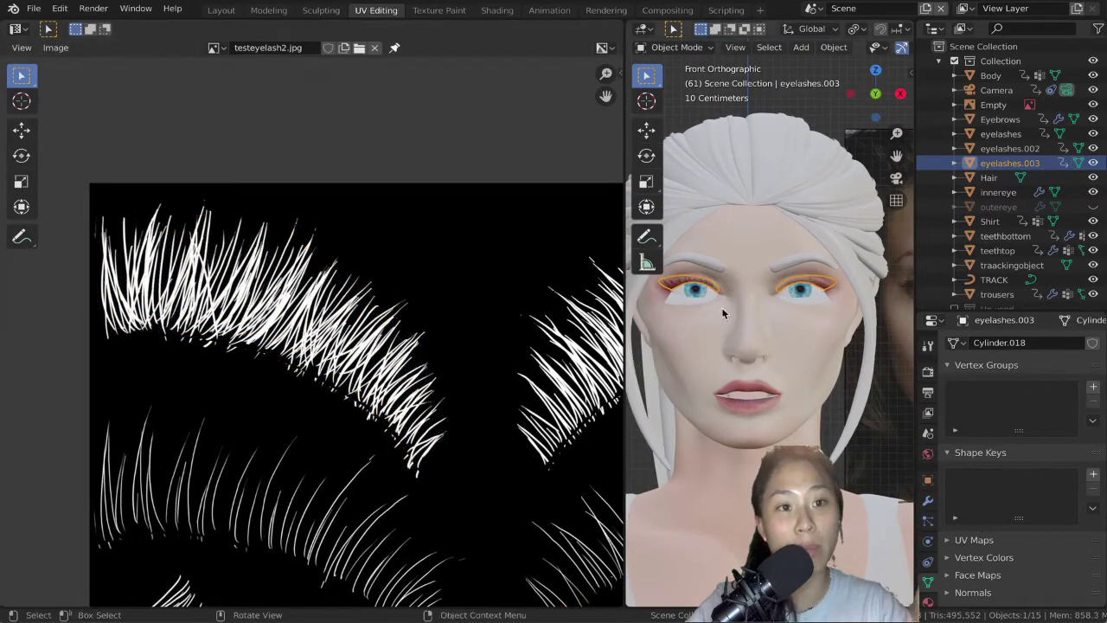
Step: Box-select the remaining UV island, move it onto the upper-right lash strip and scale it to fit
{"action": "scroll", "coordinate": [346, 346], "scroll_direction": "down", "scroll_amount": 3}
{"action": "scroll", "coordinate": [616, 524], "scroll_direction": "up", "scroll_amount": 2}
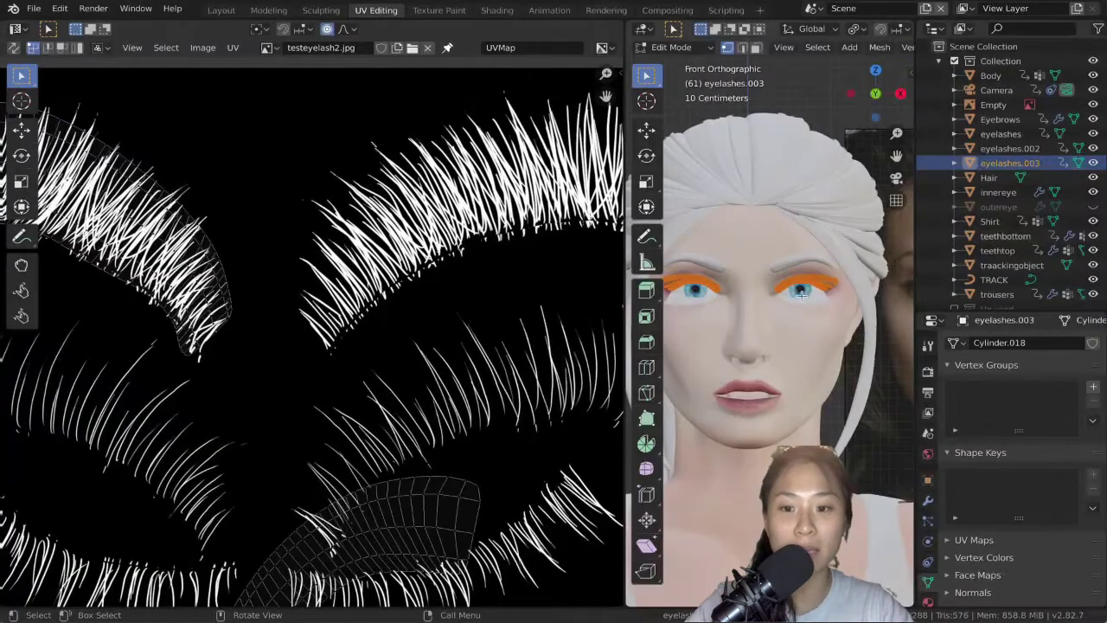
{"action": "scroll", "coordinate": [319, 455], "scroll_direction": "down", "scroll_amount": 4}
{"action": "left_click_drag", "start_coordinate": [205, 348], "coordinate": [413, 545]}
{"action": "key", "text": "g"}
{"action": "left_click", "coordinate": [475, 285]}
{"action": "key", "text": "g"}
{"action": "left_click", "coordinate": [441, 304]}
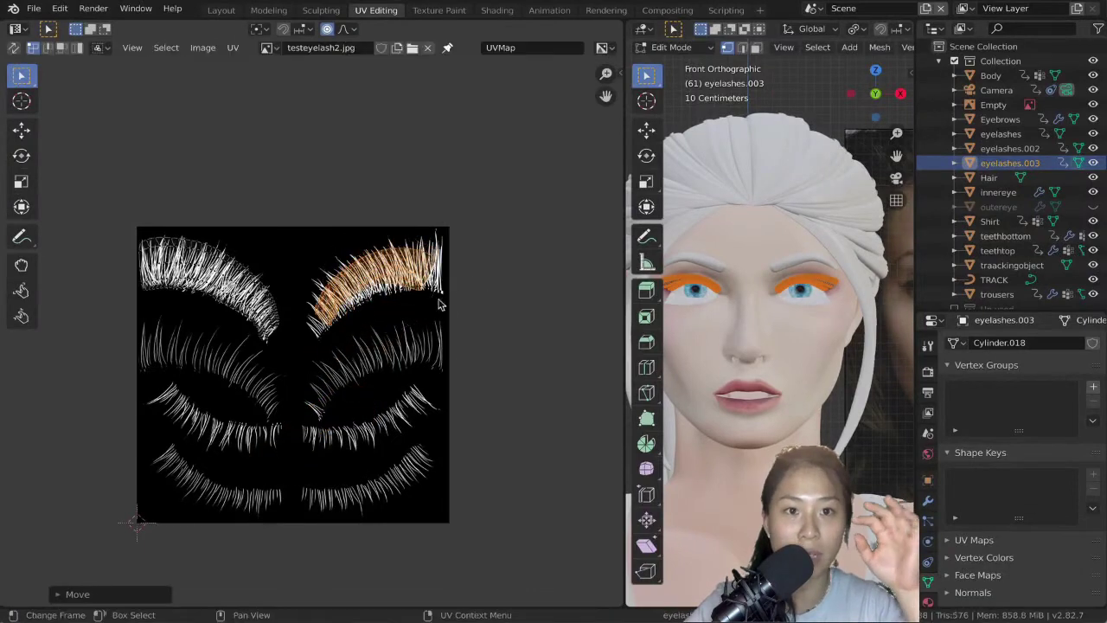
{"action": "scroll", "coordinate": [441, 306], "scroll_direction": "up", "scroll_amount": 3}
{"action": "key", "text": "s"}
{"action": "left_click", "coordinate": [444, 358]}
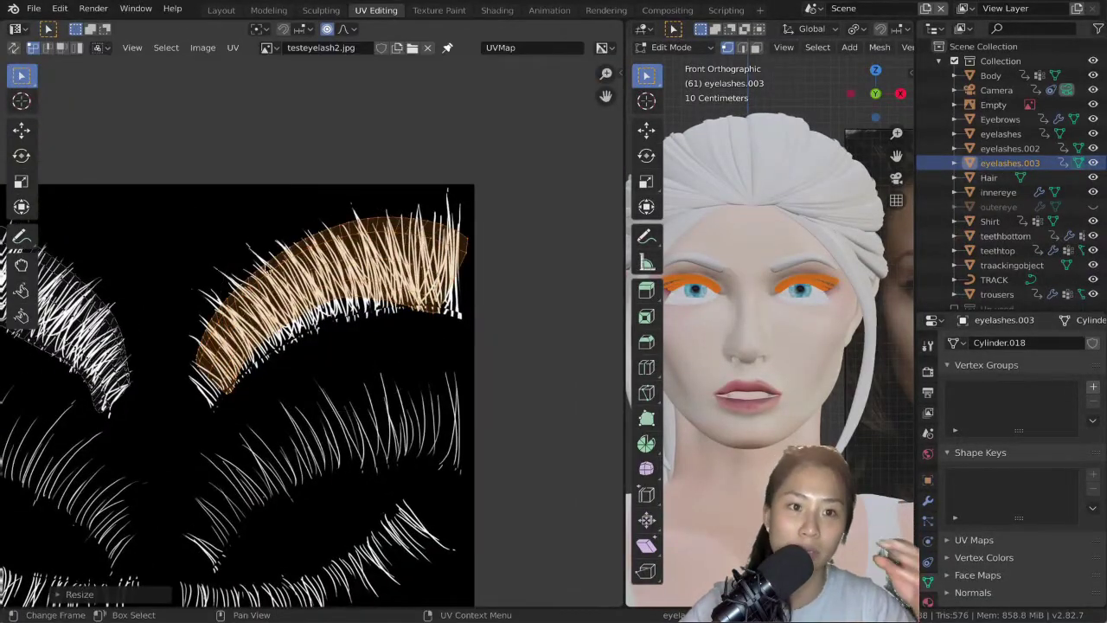
Step: Move the right island's inner-end vertices onto the inner end of the upper-right lash strip
{"action": "left_click_drag", "start_coordinate": [187, 360], "coordinate": [235, 401]}
{"action": "key", "text": "g"}
{"action": "left_click", "coordinate": [246, 386]}
{"action": "key", "text": "ctrl+z"}
{"action": "key", "text": "g"}
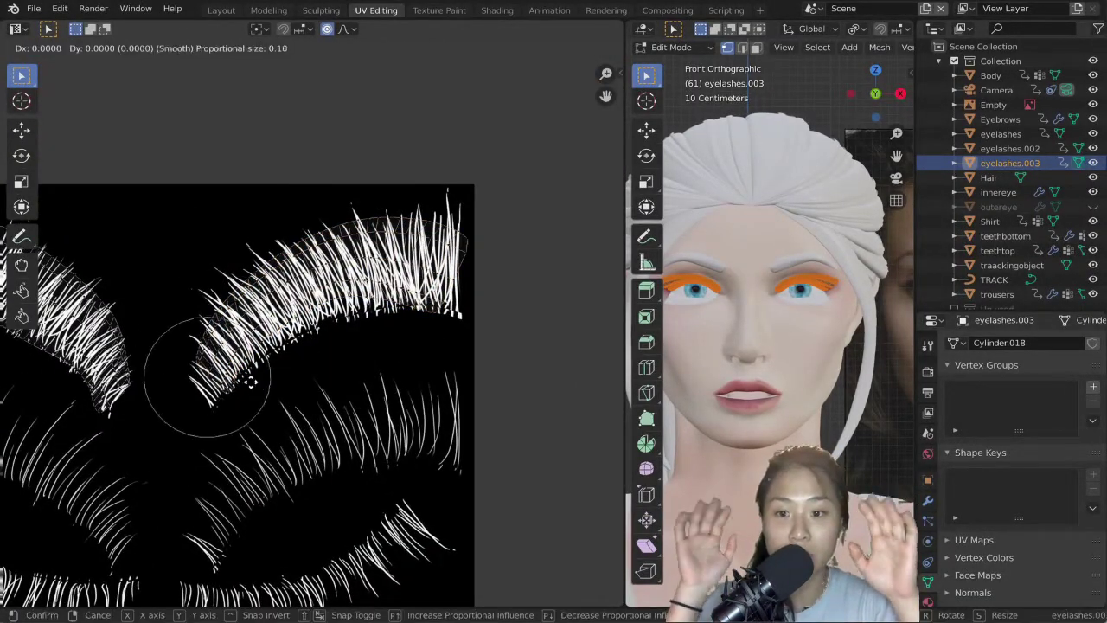
{"action": "left_click", "coordinate": [251, 384]}
{"action": "key", "text": "g"}
{"action": "left_click", "coordinate": [247, 387]}
Step: Pull the right island's lower-edge vertices down to the lash roots with proportional editing
{"action": "left_click", "coordinate": [253, 358]}
{"action": "key", "text": "g"}
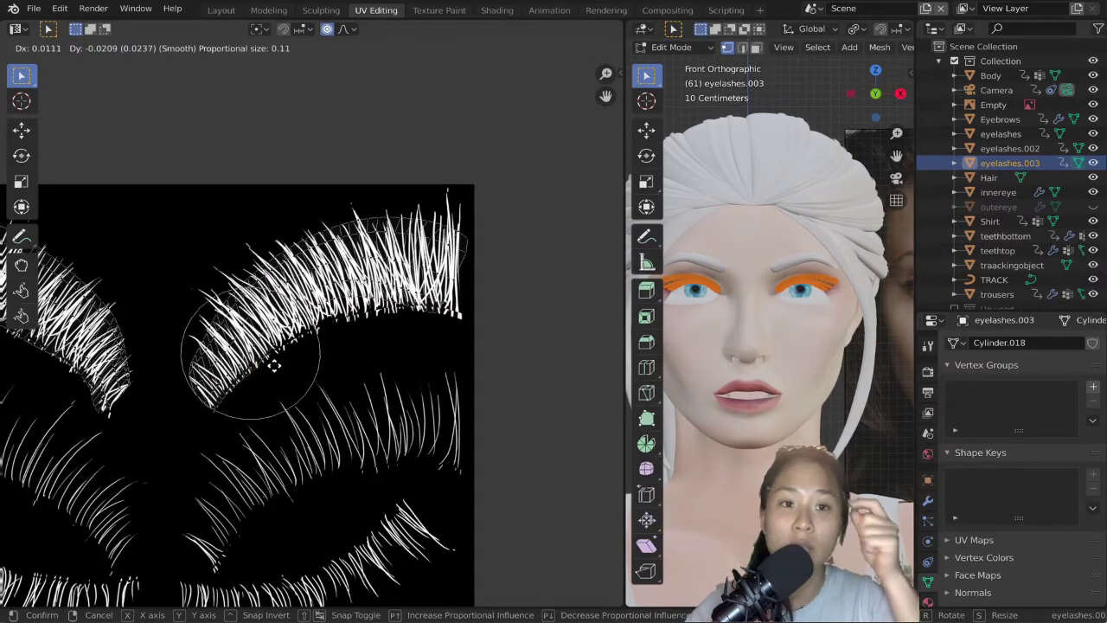
{"action": "left_click", "coordinate": [278, 369]}
{"action": "left_click", "coordinate": [322, 330]}
{"action": "key", "text": "g"}
{"action": "left_click", "coordinate": [329, 336]}
{"action": "key", "text": "g"}
{"action": "left_click", "coordinate": [381, 321]}
Step: Move the right island's outer-end vertices to the outer edge of the upper-right lash strip
{"action": "left_click", "coordinate": [443, 315]}
{"action": "key", "text": "g"}
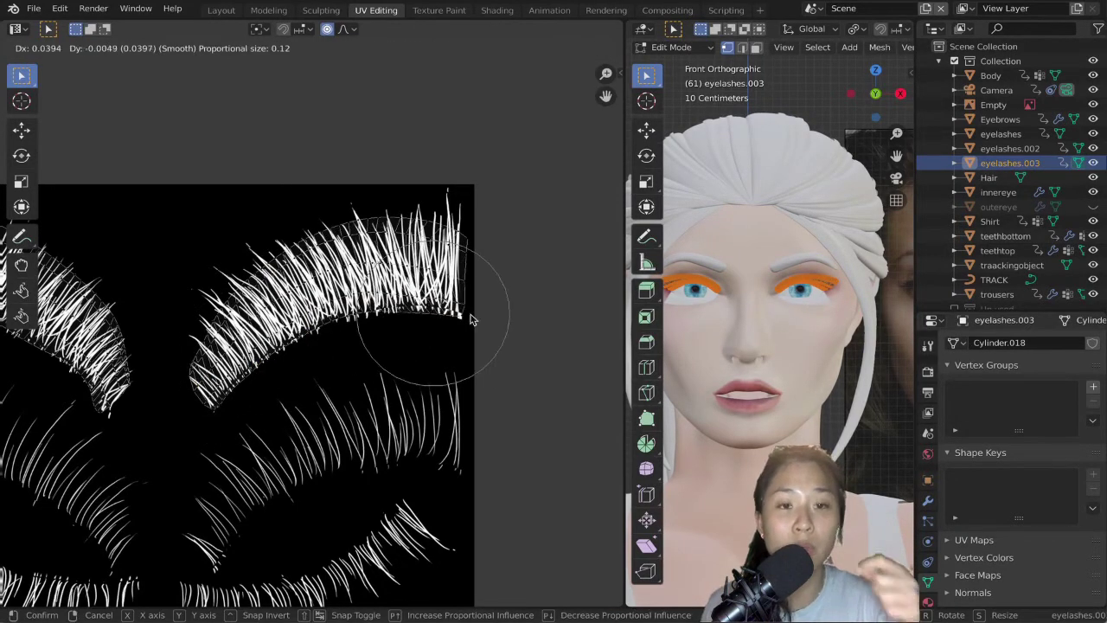
{"action": "scroll", "coordinate": [462, 222], "scroll_direction": "down", "scroll_amount": 5}
{"action": "left_click", "coordinate": [461, 222]}
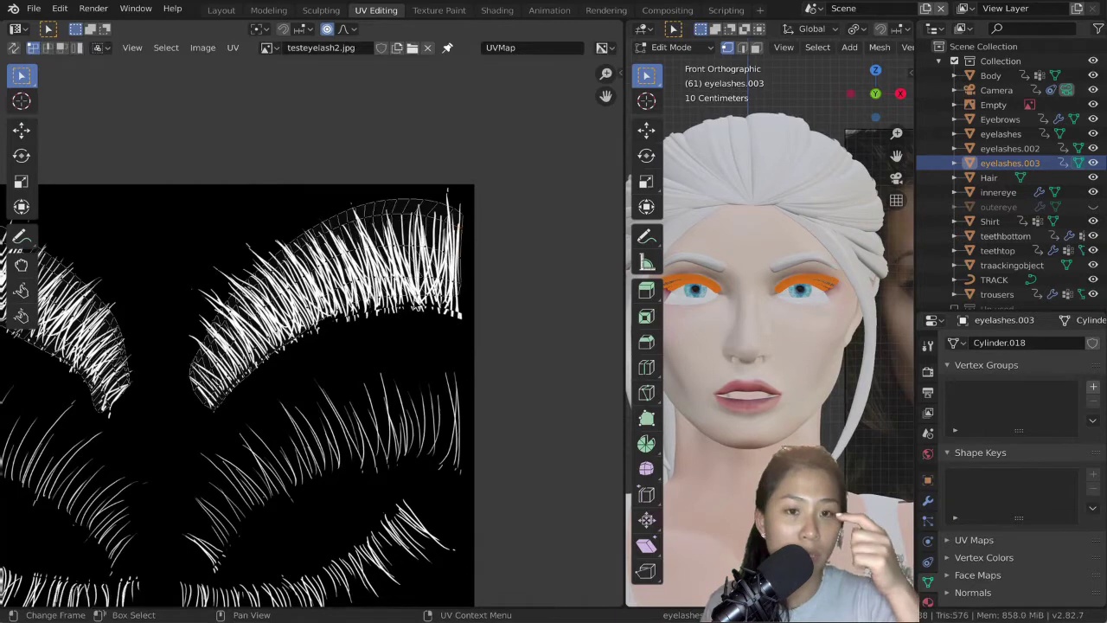
Step: Undo a trial move of a lower-edge vertex near the right island's outer end, and realign that area with the lashes
{"action": "left_click", "coordinate": [417, 303]}
{"action": "key", "text": "g"}
{"action": "scroll", "coordinate": [416, 314], "scroll_direction": "up", "scroll_amount": 2}
{"action": "left_click", "coordinate": [418, 316]}
{"action": "key", "text": "ctrl+z"}
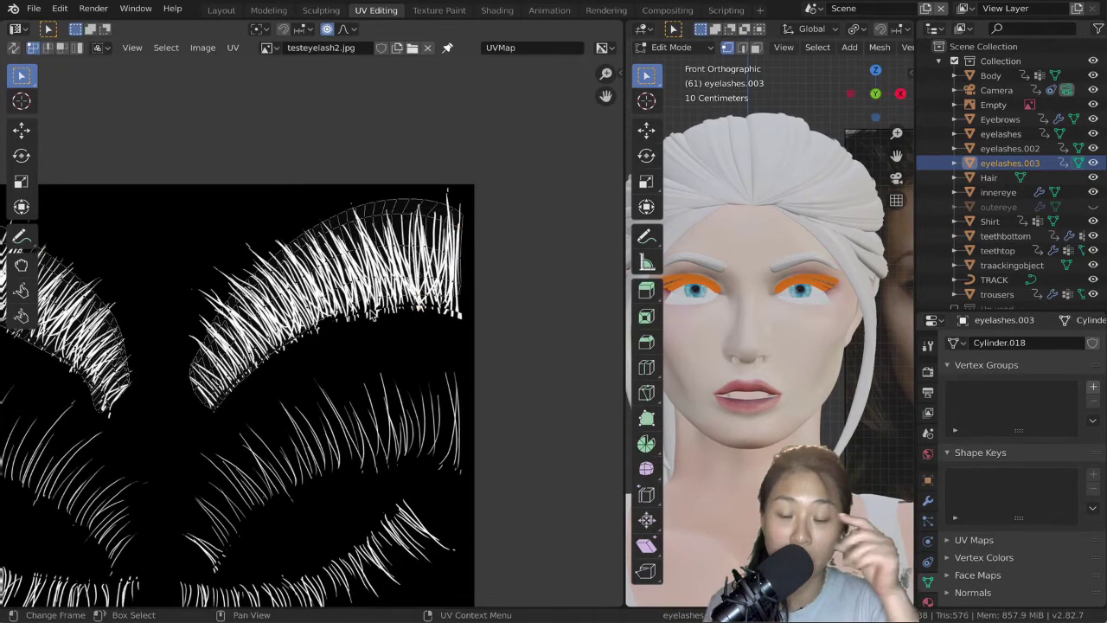
{"action": "key", "text": "g"}
{"action": "left_click", "coordinate": [415, 313]}
{"action": "key", "text": "g"}
{"action": "left_click", "coordinate": [465, 279]}
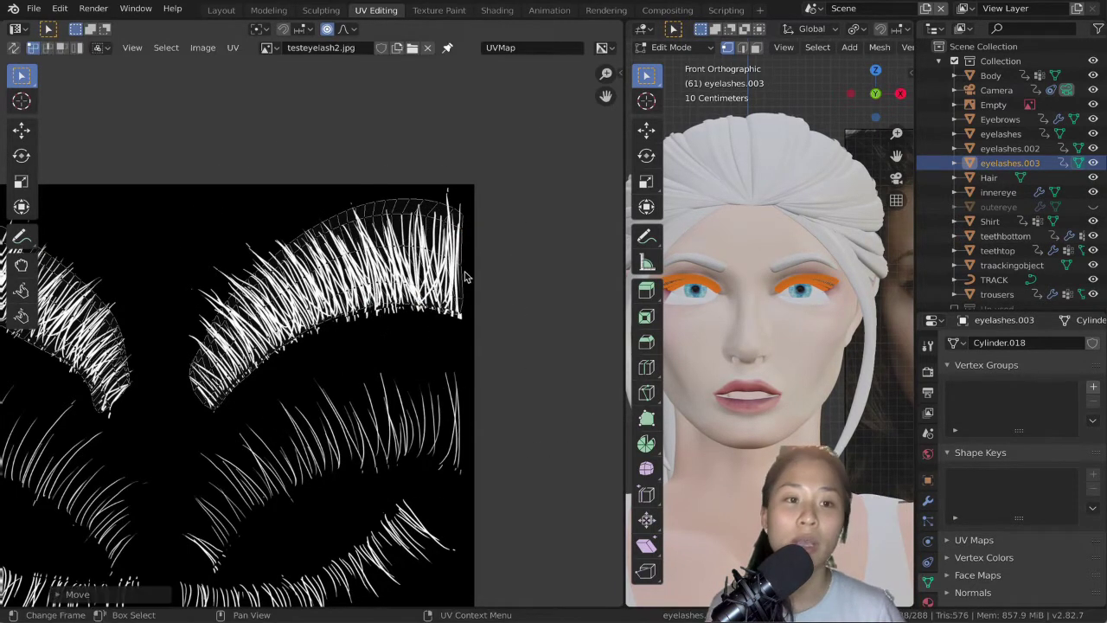
Step: Reshape the right island's upper edge and inner side with proportional editing so they enclose the lash tips
{"action": "key", "text": "g"}
{"action": "scroll", "coordinate": [358, 193], "scroll_direction": "down", "scroll_amount": 2}
{"action": "left_click", "coordinate": [289, 252]}
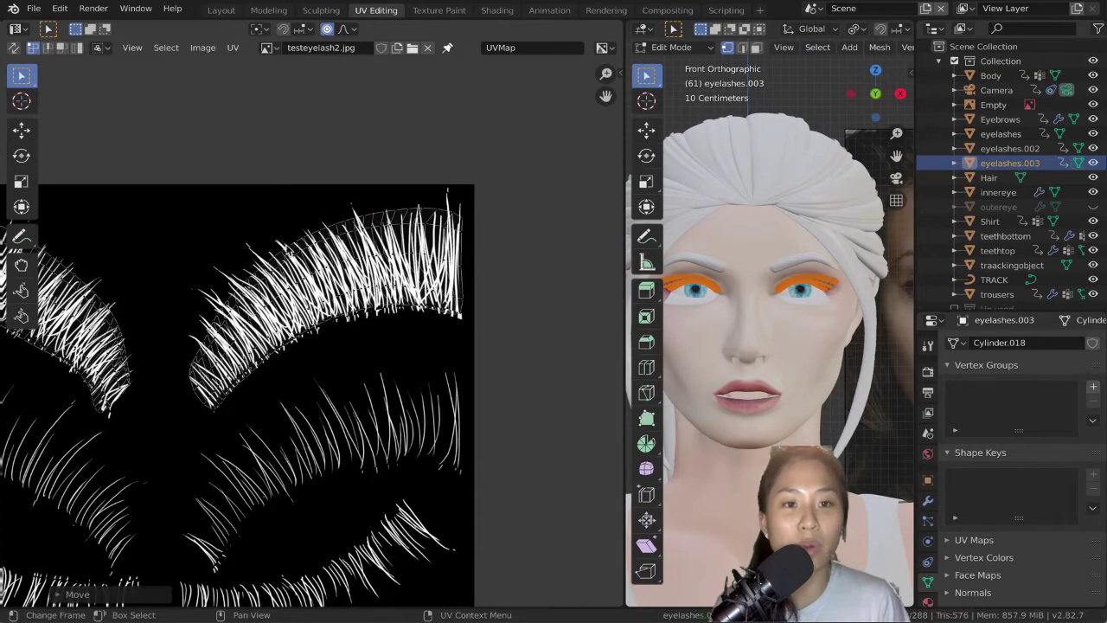
{"action": "key", "text": "g"}
{"action": "left_click", "coordinate": [410, 198]}
{"action": "key", "text": "g"}
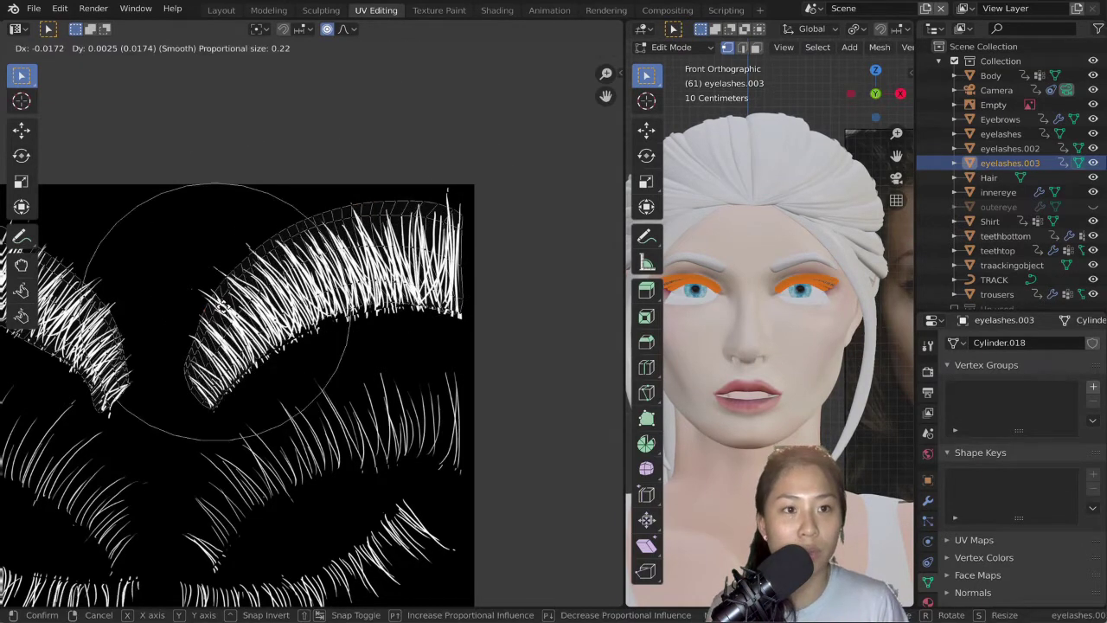
{"action": "left_click", "coordinate": [204, 330]}
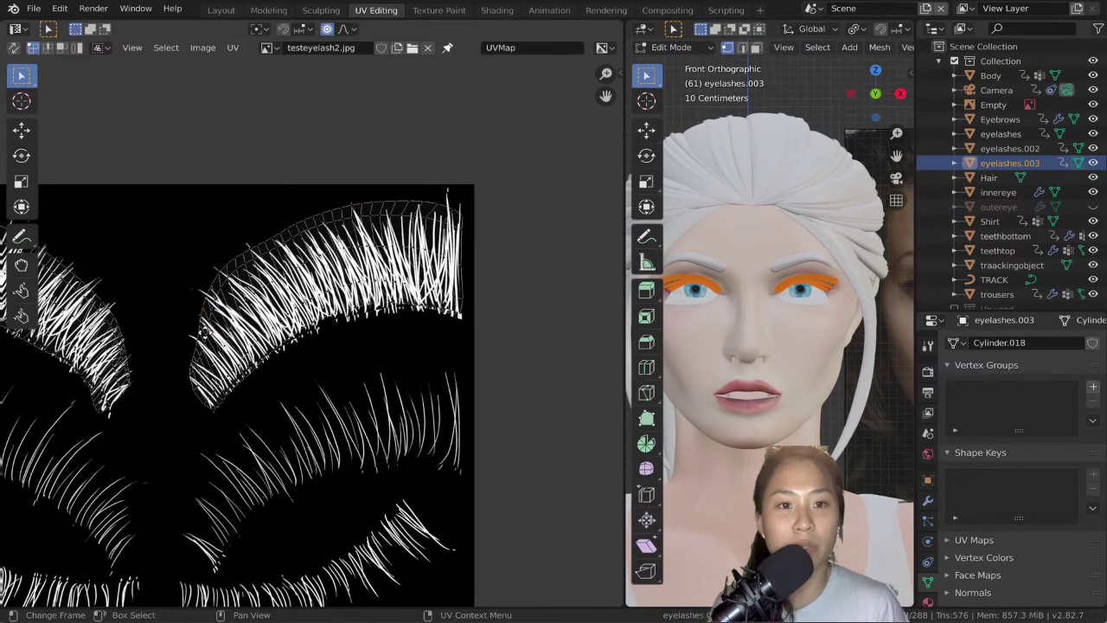
Step: Leave Edit Mode, switch to the Texture Paint workspace and inspect the textured eyelashes on the face
{"action": "key", "text": "Tab"}
{"action": "scroll", "coordinate": [383, 364], "scroll_direction": "down", "scroll_amount": 3}
{"action": "left_click", "coordinate": [438, 9]}
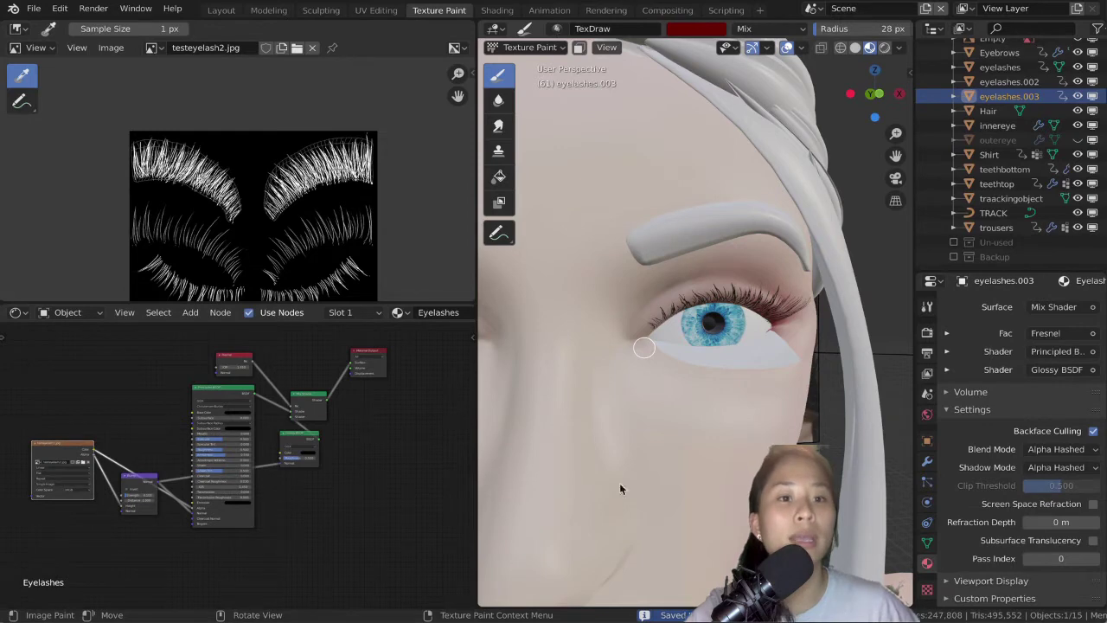
{"action": "scroll", "coordinate": [624, 368], "scroll_direction": "down", "scroll_amount": 4}
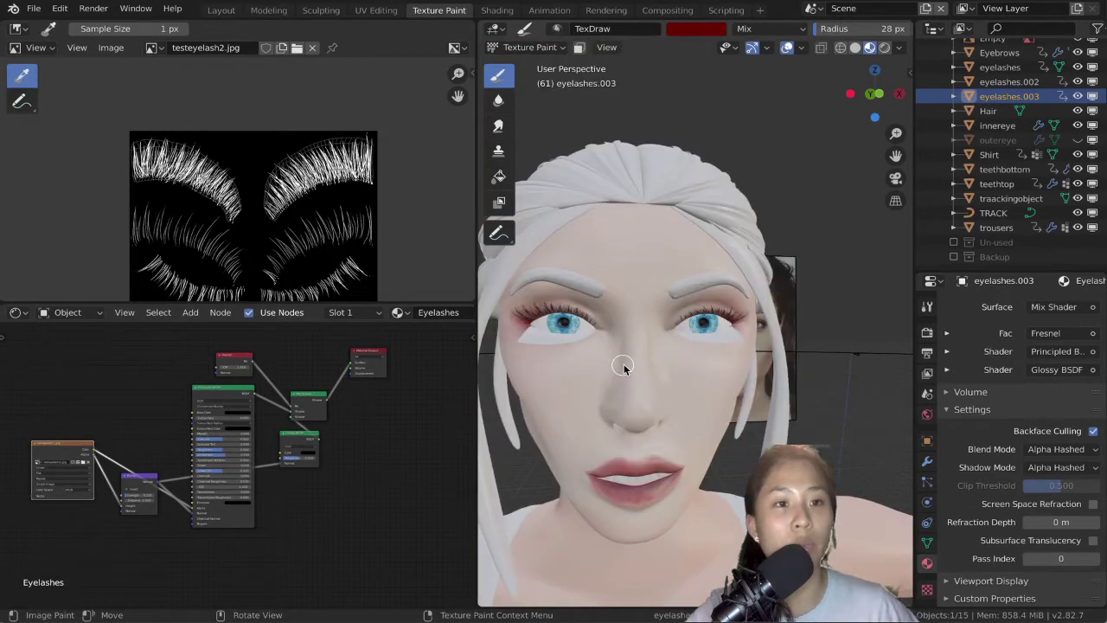
{"action": "scroll", "coordinate": [626, 366], "scroll_direction": "up", "scroll_amount": 3}
{"action": "middle_click_drag", "start_coordinate": [669, 373], "coordinate": [732, 380]}
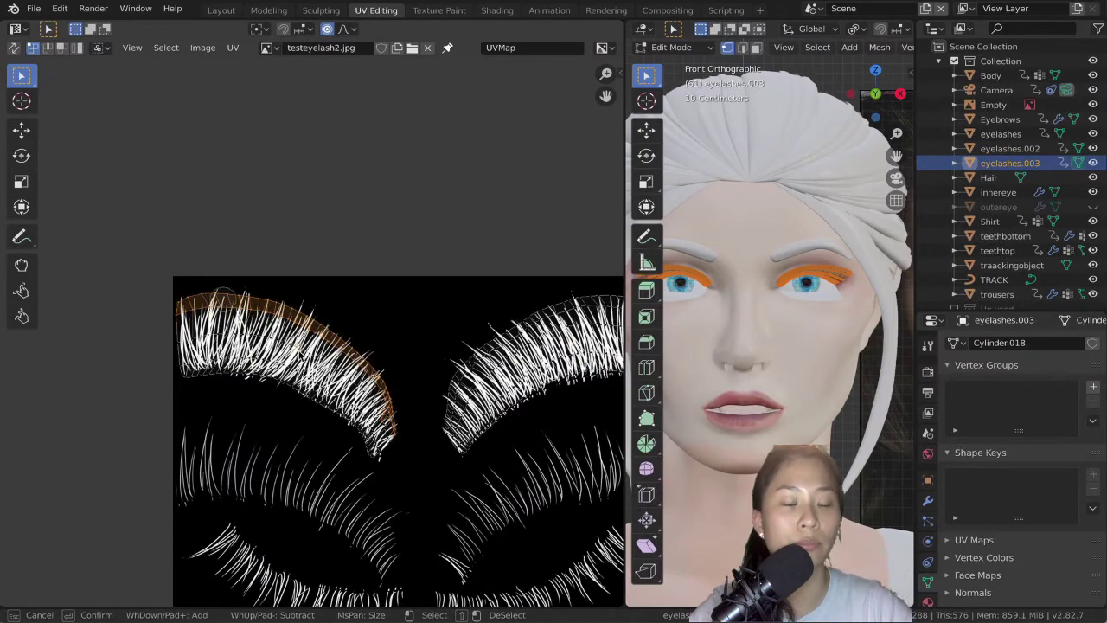
Step: Move the selected upper rows of the left UV island down and outward, and preview the lashes outside Edit Mode
{"action": "key", "text": "g"}
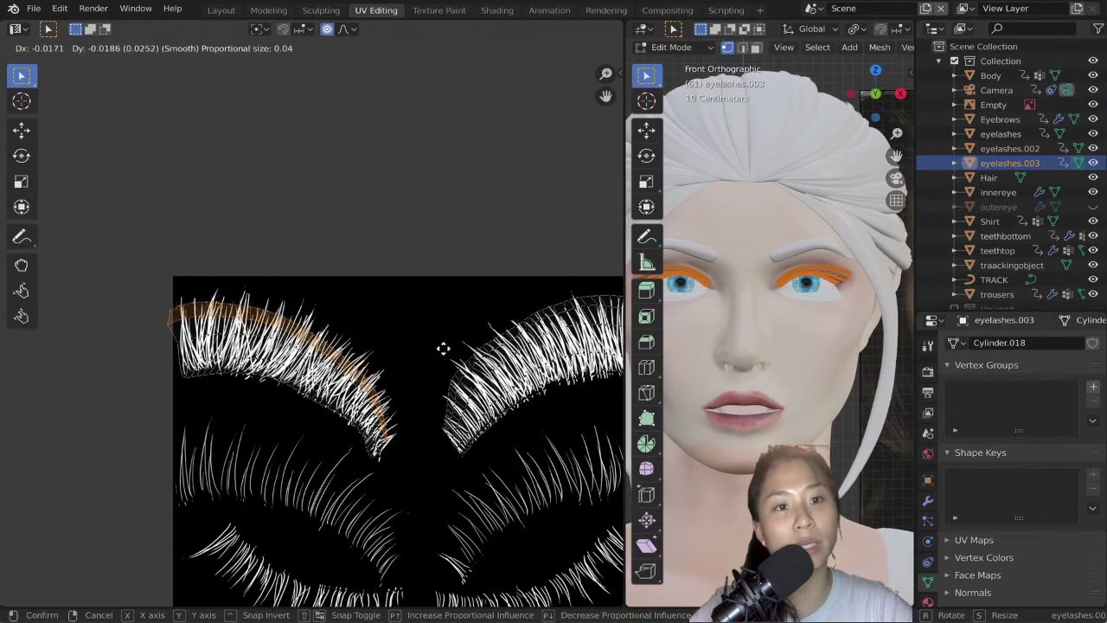
{"action": "left_click", "coordinate": [446, 350]}
{"action": "key", "text": "Tab"}
{"action": "scroll", "coordinate": [772, 311], "scroll_direction": "up", "scroll_amount": 2}
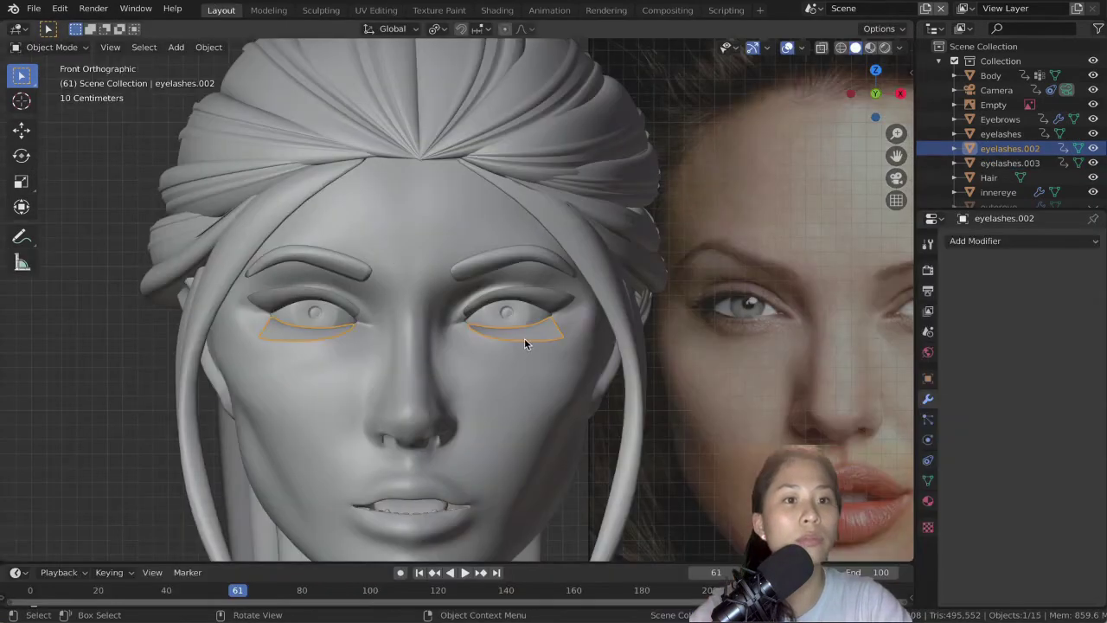
Step: Select the lower eyelashes object, eyelashes.002, enter Edit Mode and unwrap its mesh
{"action": "left_click", "coordinate": [538, 305], "text": "shift"}
{"action": "left_click", "coordinate": [538, 338]}
{"action": "key", "text": "Tab"}
{"action": "key", "text": "u"}
{"action": "left_click", "coordinate": [540, 335]}
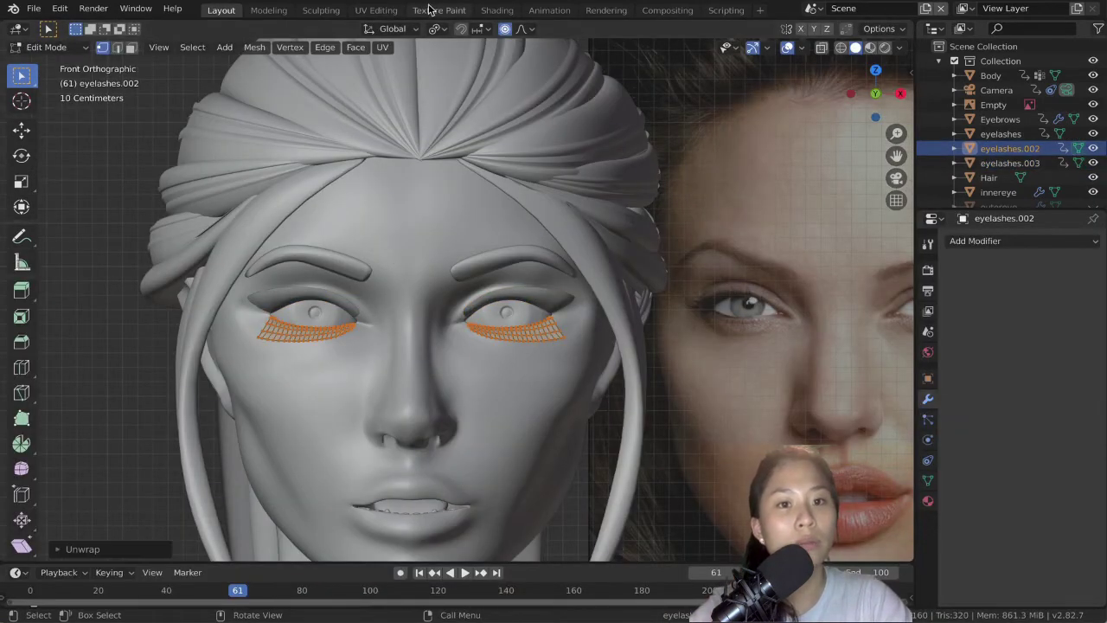
Step: Switch to the UV Editing workspace, rotate the lower-lash UVs by 90 degrees and scale both islands down
{"action": "left_click", "coordinate": [431, 9]}
{"action": "left_click", "coordinate": [370, 15]}
{"action": "scroll", "coordinate": [438, 358], "scroll_direction": "down", "scroll_amount": 5}
{"action": "type", "text": "r90"}
{"action": "key", "text": "Return"}
{"action": "scroll", "coordinate": [389, 367], "scroll_direction": "up", "scroll_amount": 4}
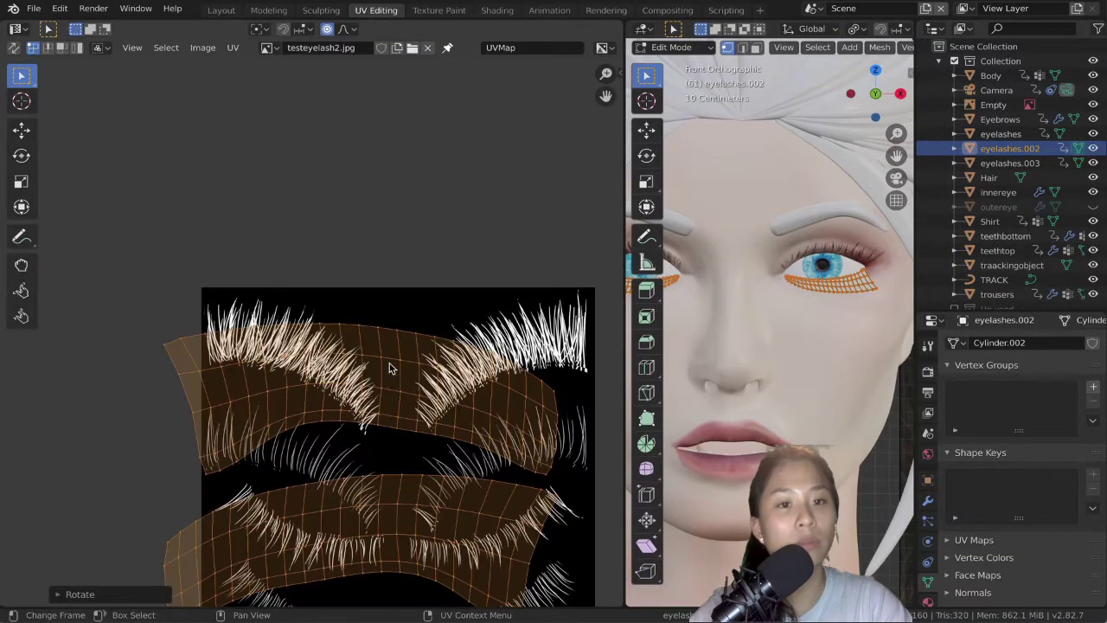
{"action": "middle_click_drag", "start_coordinate": [425, 461], "coordinate": [388, 400]}
{"action": "key", "text": "alt+a"}
{"action": "key", "text": "a"}
{"action": "key", "text": "s"}
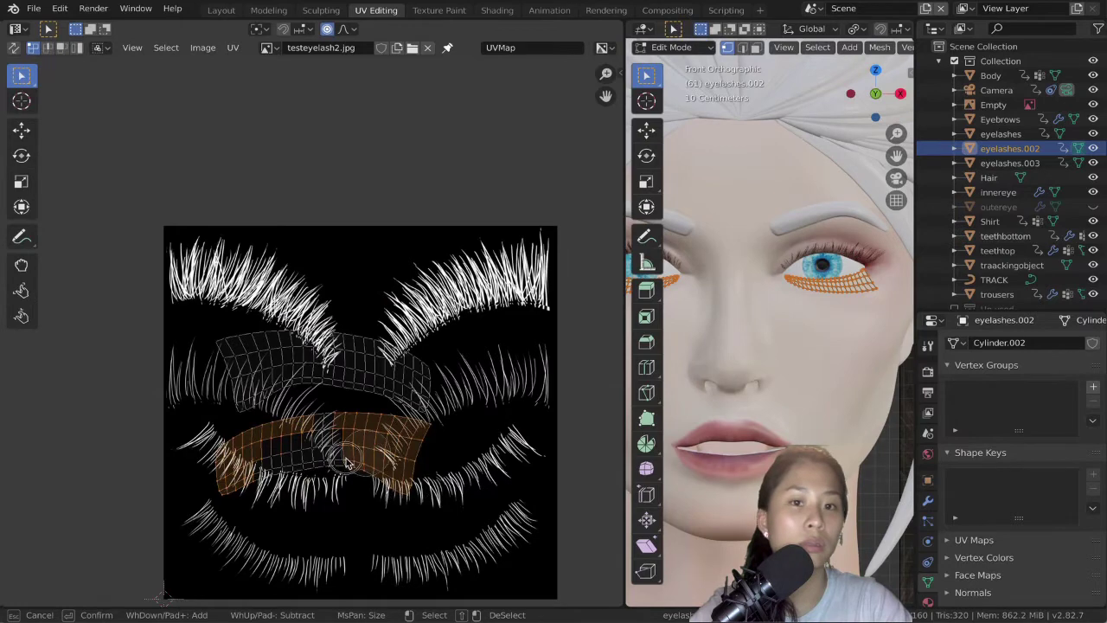
Step: Move the lower UV island down over the bottom row of lash strips, clear of the other island
{"action": "key", "text": "g"}
{"action": "left_click", "coordinate": [415, 510]}
{"action": "key", "text": "g"}
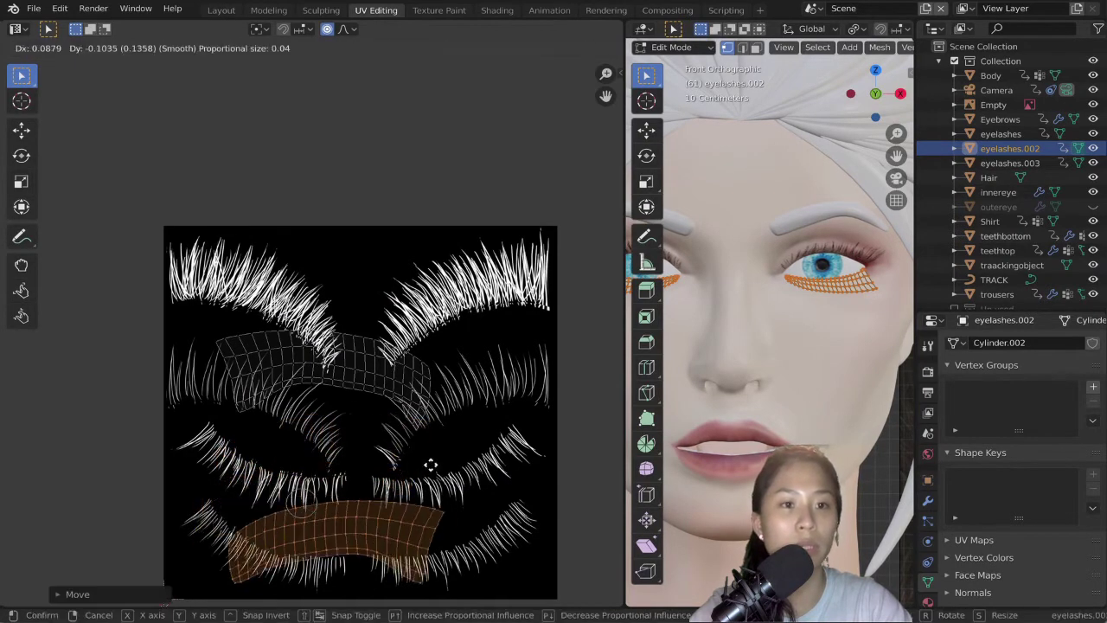
{"action": "left_click", "coordinate": [439, 467]}
Step: Select the upper UV island, then rotate, move and scale it onto the thin left lash strip in the second row
{"action": "key", "text": "alt+a"}
{"action": "key", "text": "c"}
{"action": "left_click_drag", "start_coordinate": [261, 366], "coordinate": [350, 368]}
{"action": "key", "text": "Escape"}
{"action": "key", "text": "r"}
{"action": "left_click", "coordinate": [502, 447]}
{"action": "key", "text": "g"}
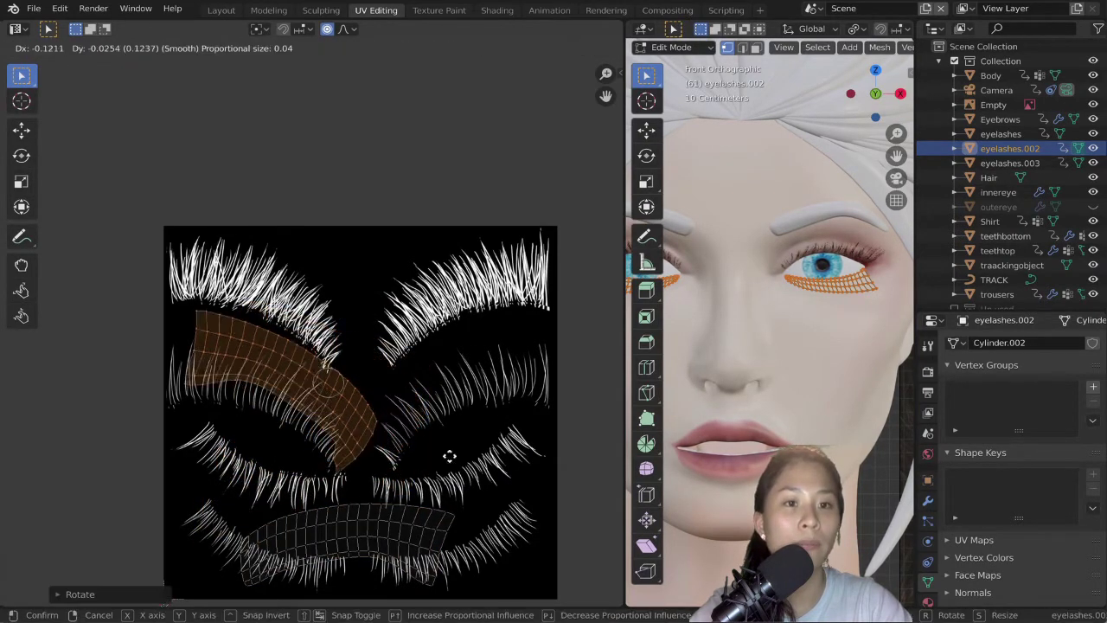
{"action": "left_click", "coordinate": [428, 467]}
{"action": "key", "text": "s"}
{"action": "left_click", "coordinate": [407, 459]}
{"action": "key", "text": "r"}
{"action": "left_click", "coordinate": [365, 449]}
{"action": "middle_click_drag", "start_coordinate": [363, 449], "coordinate": [424, 358]}
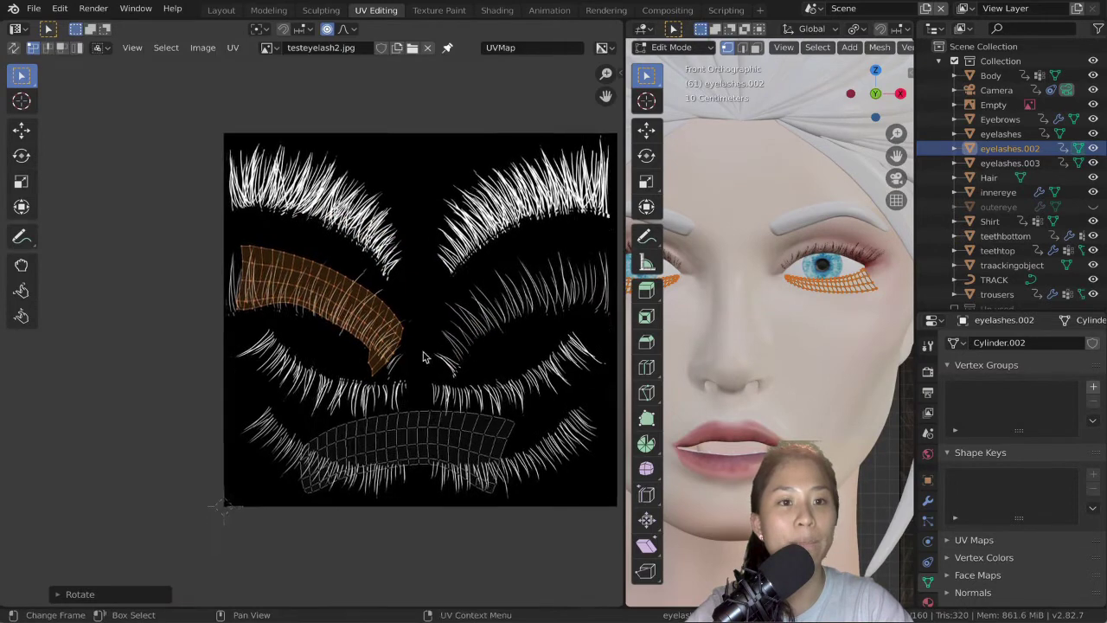
Step: Pull the left island's inner end outward and down with proportional editing to follow the inner lashes
{"action": "scroll", "coordinate": [424, 358], "scroll_direction": "up", "scroll_amount": 5}
{"action": "left_click", "coordinate": [506, 424]}
{"action": "key", "text": "g"}
{"action": "left_click", "coordinate": [531, 427]}
{"action": "left_click", "coordinate": [511, 465]}
{"action": "key", "text": "g"}
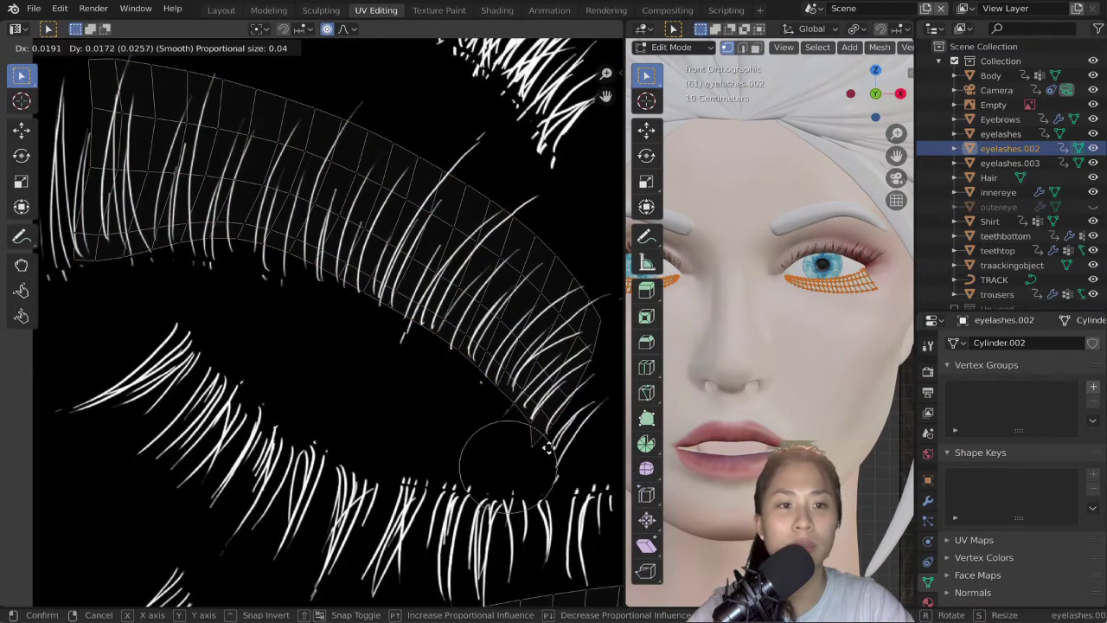
{"action": "left_click", "coordinate": [546, 442]}
Step: Stretch the left island's outer end over the outermost lashes and lower its bottom edge to the lash roots
{"action": "left_click", "coordinate": [97, 169]}
{"action": "key", "text": "g"}
{"action": "scroll", "coordinate": [149, 163], "scroll_direction": "down", "scroll_amount": 14}
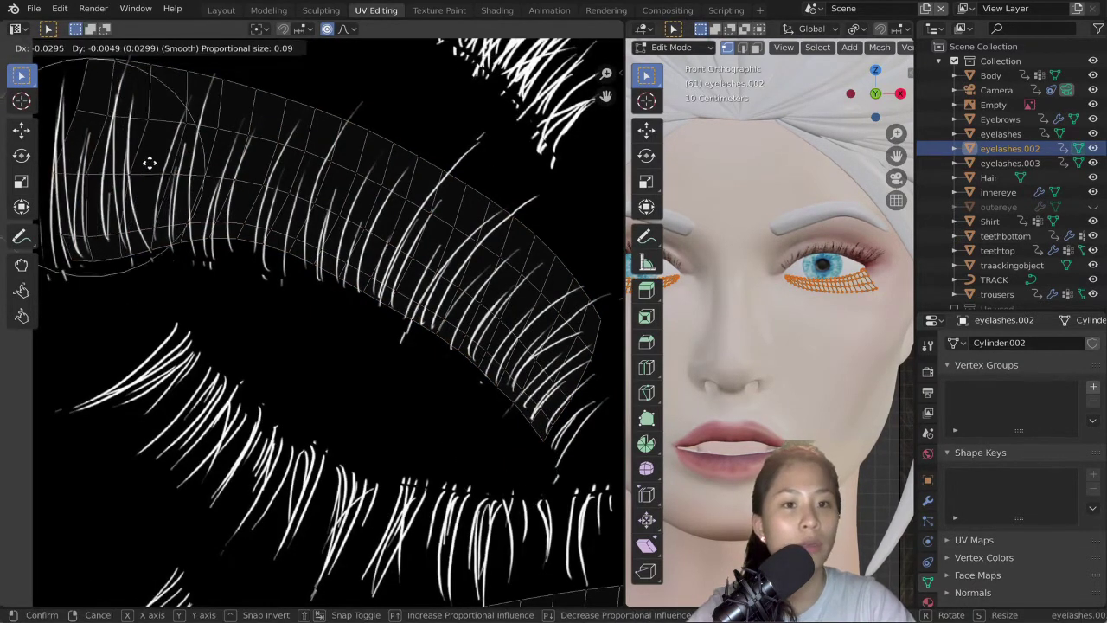
{"action": "left_click", "coordinate": [153, 168]}
{"action": "left_click", "coordinate": [285, 268]}
{"action": "key", "text": "g"}
{"action": "left_click", "coordinate": [288, 285]}
Step: Select the remaining UV island, move it onto the thin right lash strip in the second row and rotate it to match
{"action": "scroll", "coordinate": [437, 400], "scroll_direction": "down", "scroll_amount": 4}
{"action": "key", "text": "c"}
{"action": "mouse_move", "coordinate": [319, 496]}
{"action": "left_mouse_down"}
{"action": "mouse_move", "coordinate": [516, 476]}
{"action": "mouse_move", "coordinate": [393, 452]}
{"action": "mouse_move", "coordinate": [543, 462]}
{"action": "left_mouse_up"}
{"action": "right_click", "coordinate": [543, 462]}
{"action": "scroll", "coordinate": [531, 306], "scroll_direction": "down", "scroll_amount": 3}
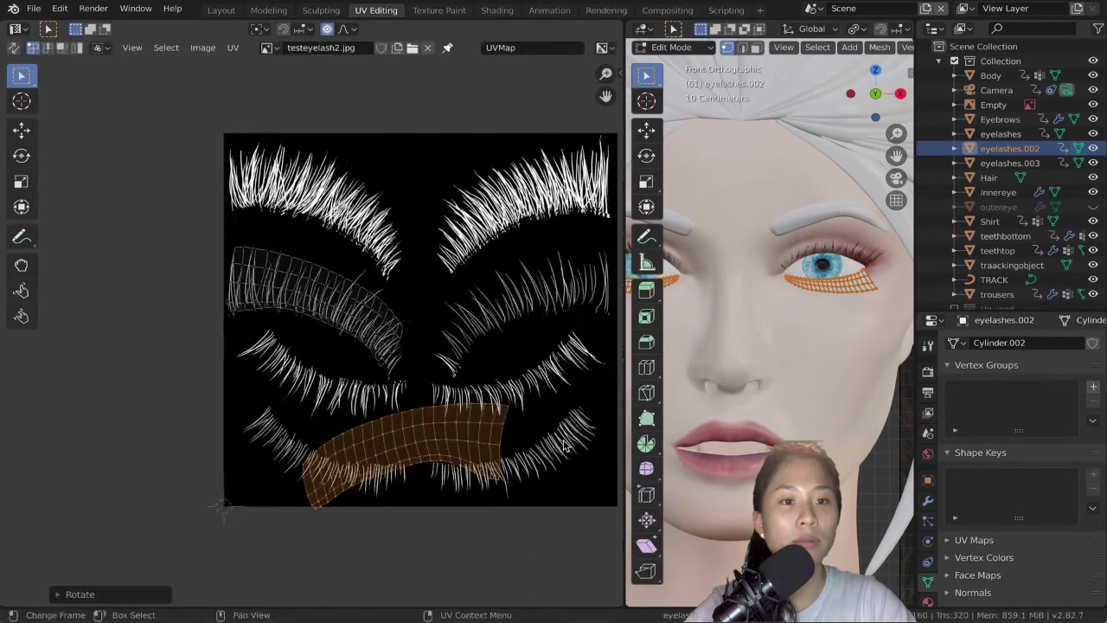
{"action": "key", "text": "g"}
{"action": "left_click", "coordinate": [600, 263]}
{"action": "key", "text": "r"}
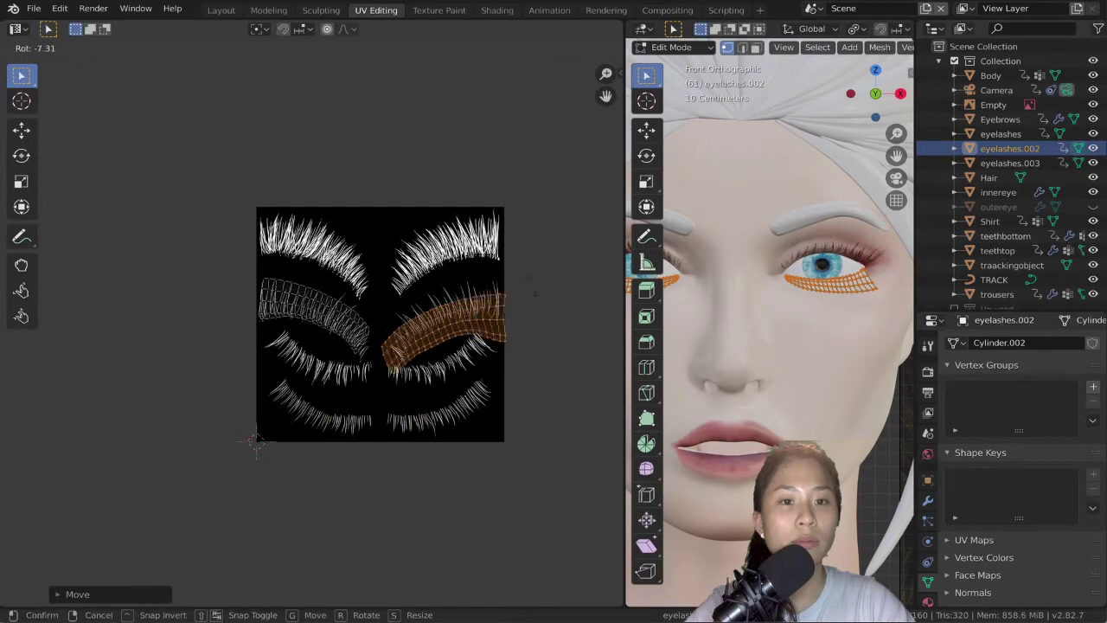
{"action": "left_click", "coordinate": [533, 294]}
Step: Refine the right island's rotation and size and move it up along the thin lashes
{"action": "scroll", "coordinate": [534, 298], "scroll_direction": "up", "scroll_amount": 4}
{"action": "middle_click_drag", "start_coordinate": [536, 299], "coordinate": [327, 288]}
{"action": "key", "text": "r"}
{"action": "left_click", "coordinate": [346, 277]}
{"action": "key", "text": "s"}
{"action": "left_click", "coordinate": [505, 294]}
{"action": "key", "text": "g"}
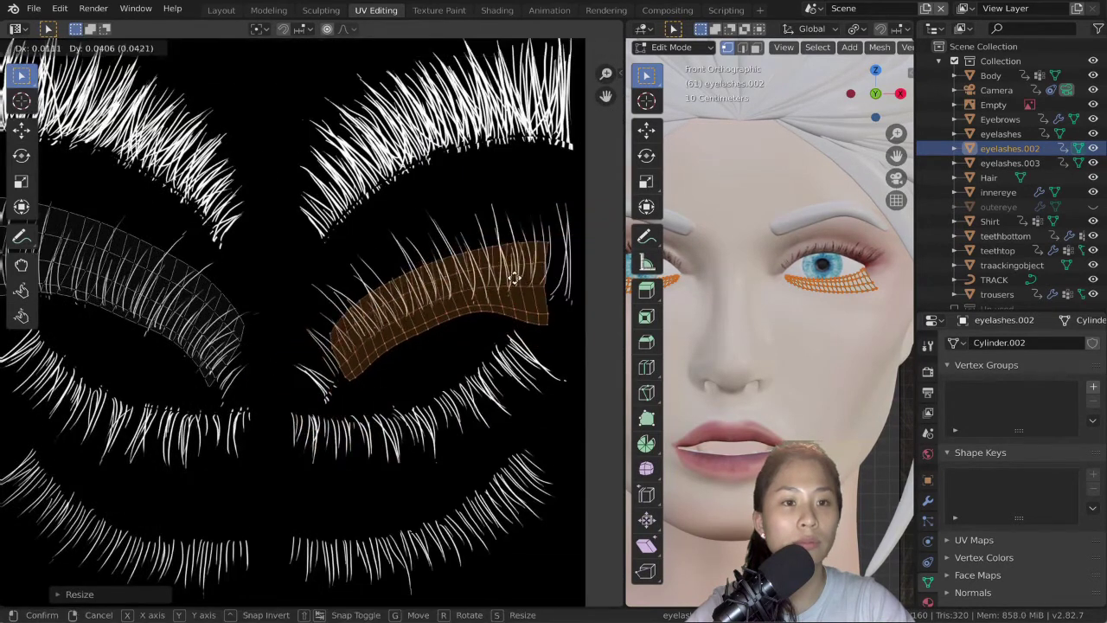
{"action": "left_click", "coordinate": [513, 277]}
Step: Rotate, enlarge and reposition the right island so it spans the whole thin lash strip
{"action": "key", "text": "r"}
{"action": "left_click", "coordinate": [491, 301]}
{"action": "key", "text": "s"}
{"action": "left_click", "coordinate": [517, 300]}
{"action": "left_click", "coordinate": [462, 332]}
{"action": "key", "text": "g"}
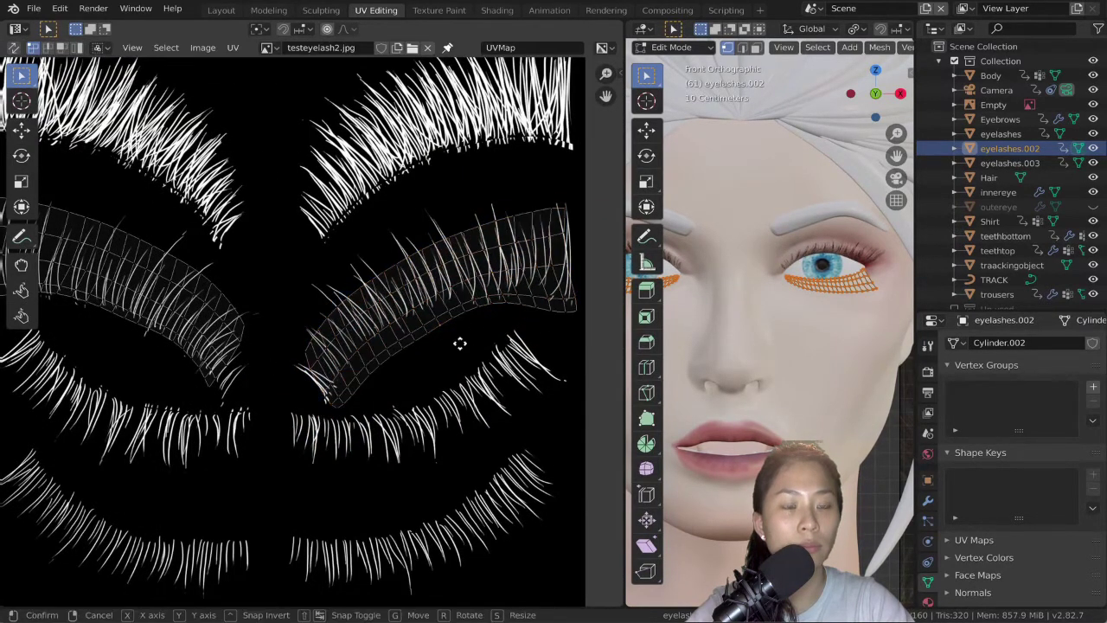
{"action": "left_click", "coordinate": [462, 339]}
Step: Enable proportional editing and fit the right island's outer end and lower corner to the outermost lashes
{"action": "key", "text": "o"}
{"action": "left_click", "coordinate": [567, 317]}
{"action": "key", "text": "g"}
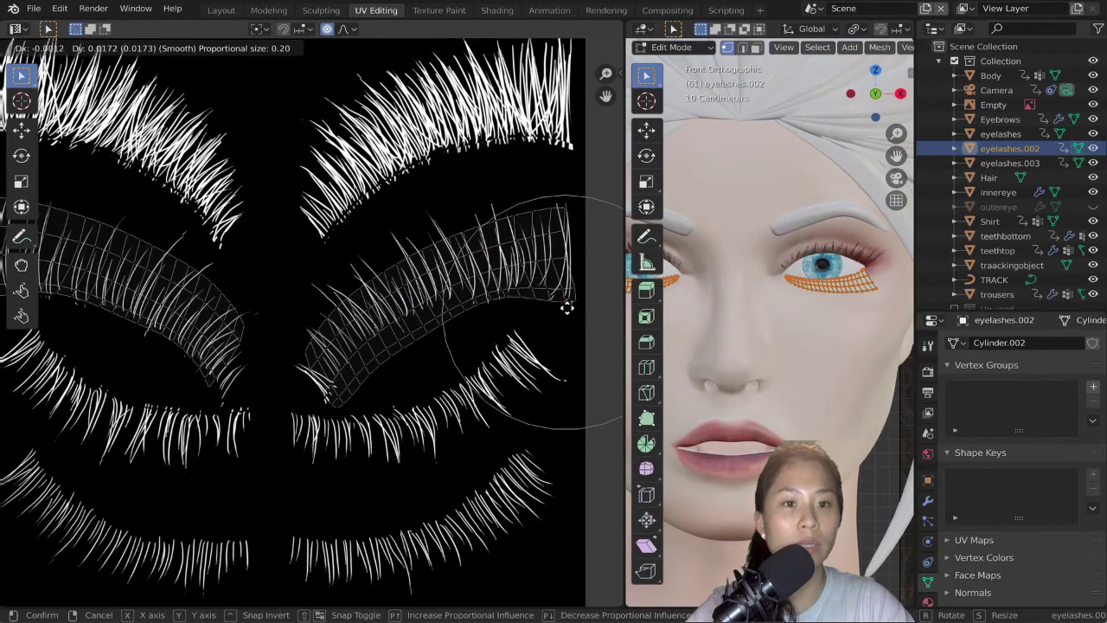
{"action": "left_click", "coordinate": [573, 254]}
{"action": "key", "text": "g"}
{"action": "left_click", "coordinate": [571, 258]}
Step: Pull the right island's upper edge and inner end outward with proportional editing to enclose the thin lashes
{"action": "key", "text": "g"}
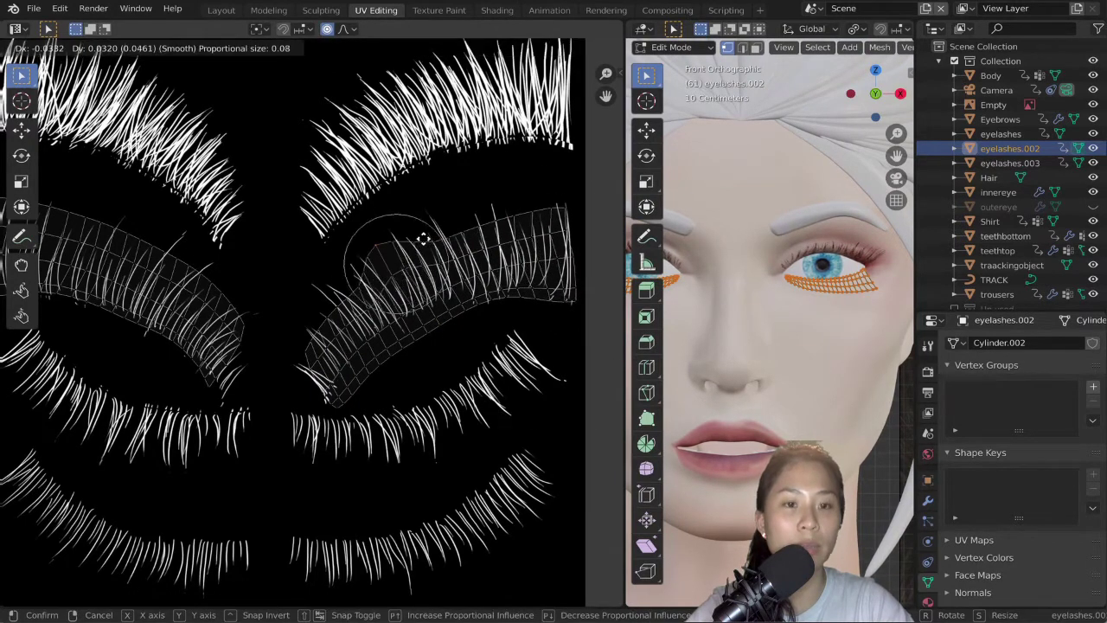
{"action": "scroll", "coordinate": [422, 240], "scroll_direction": "down", "scroll_amount": 5}
{"action": "left_click", "coordinate": [318, 334]}
{"action": "key", "text": "g"}
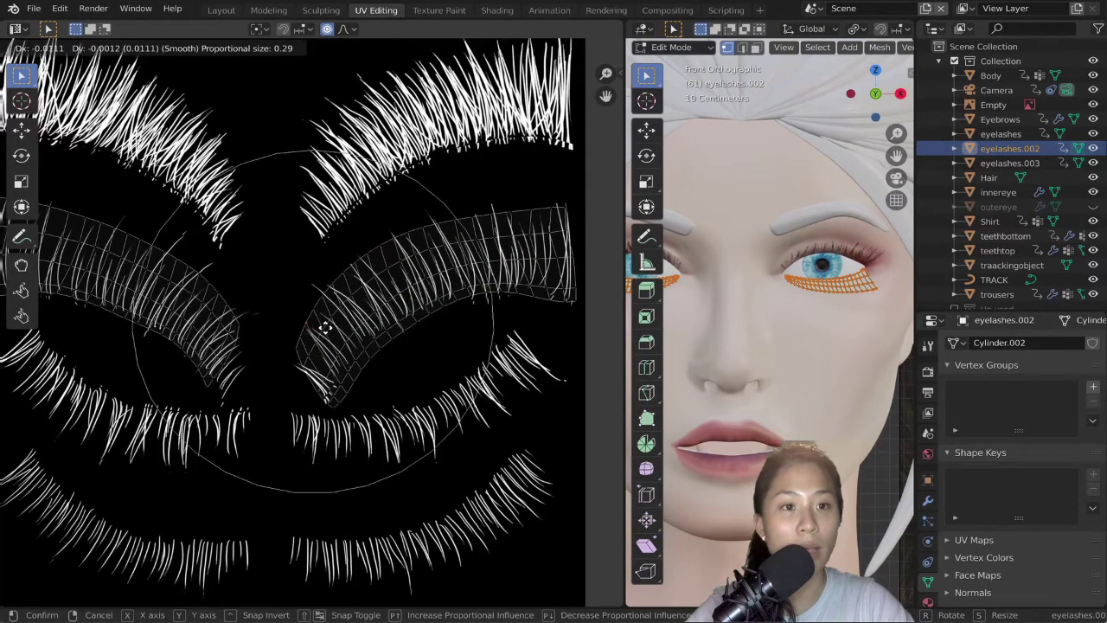
{"action": "scroll", "coordinate": [323, 329], "scroll_direction": "up", "scroll_amount": 8}
{"action": "left_click", "coordinate": [320, 332]}
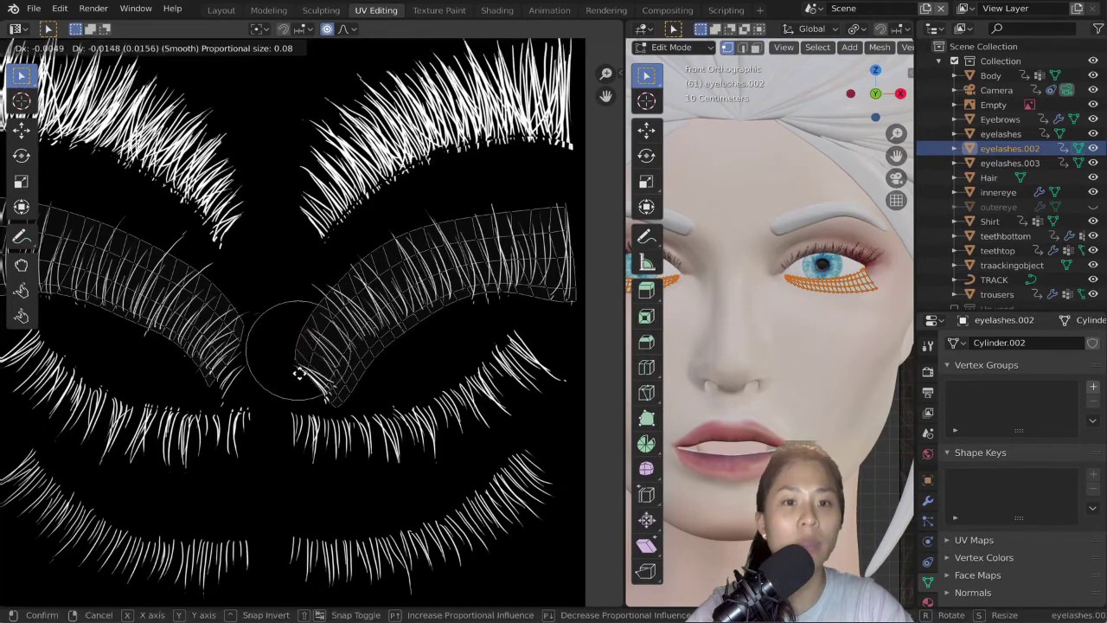
{"action": "key", "text": "g"}
{"action": "scroll", "coordinate": [440, 210], "scroll_direction": "down", "scroll_amount": 10}
{"action": "left_click", "coordinate": [440, 210]}
Step: Leave Edit Mode, save the file and switch to the Texture Paint workspace in Object Mode
{"action": "key", "text": "Tab"}
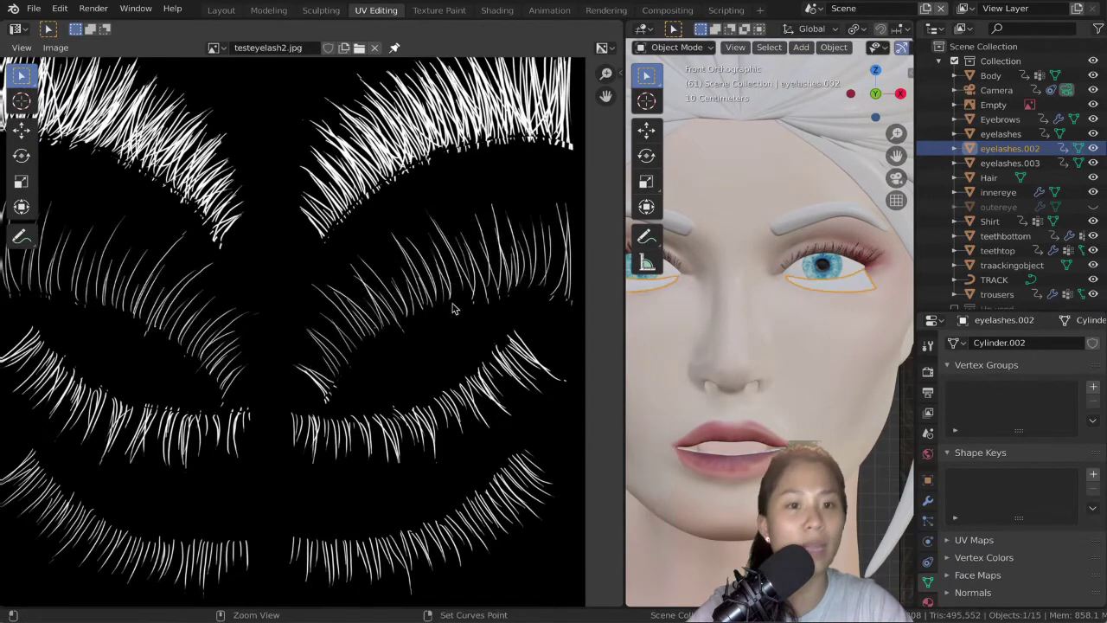
{"action": "key", "text": "ctrl+s"}
{"action": "left_click", "coordinate": [425, 12]}
{"action": "scroll", "coordinate": [703, 321], "scroll_direction": "down", "scroll_amount": 4}
{"action": "left_click", "coordinate": [526, 48]}
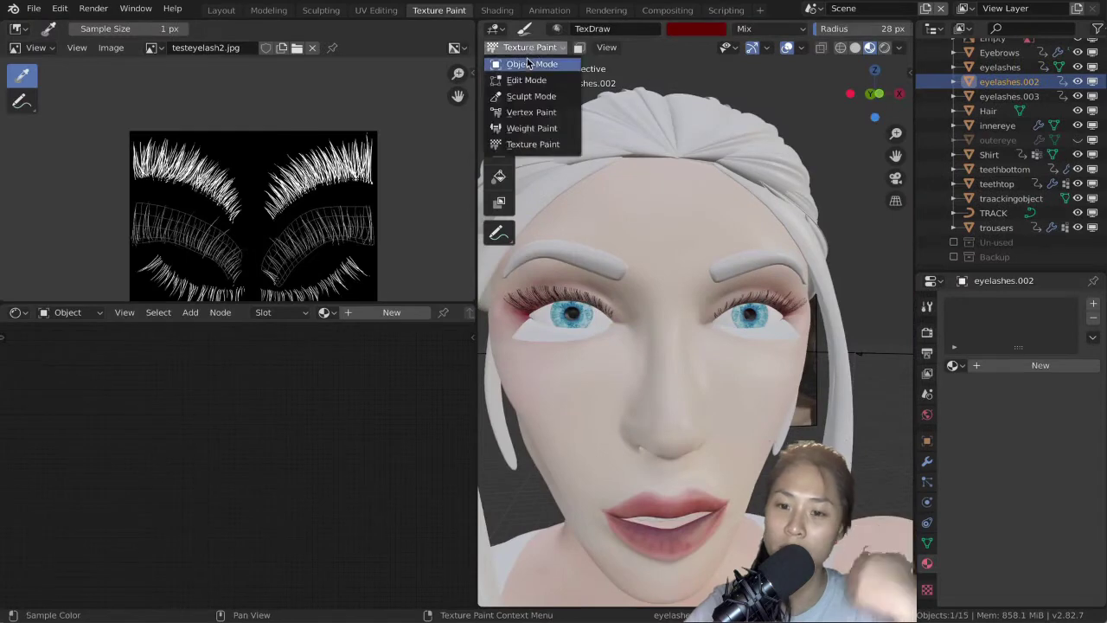
{"action": "left_click", "coordinate": [526, 64]}
Step: Assign the Eyelashes material to the lower lashes, check them up close and return to the UV Editing workspace
{"action": "left_click", "coordinate": [955, 365]}
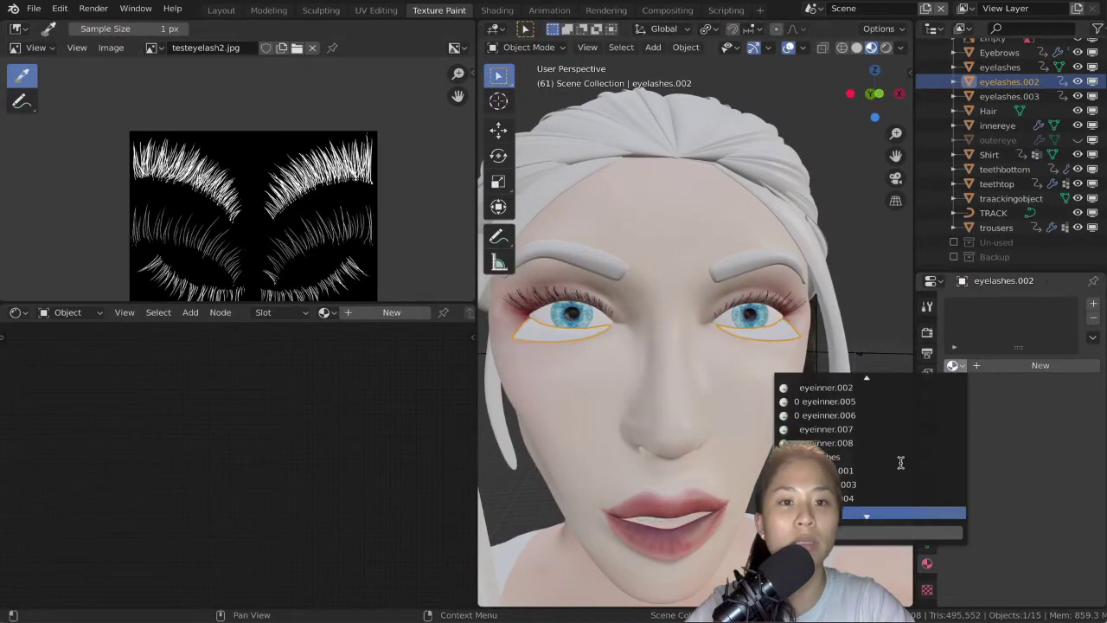
{"action": "left_click", "coordinate": [900, 458]}
{"action": "middle_click_drag", "start_coordinate": [726, 342], "coordinate": [618, 307]}
{"action": "scroll", "coordinate": [718, 376], "scroll_direction": "up", "scroll_amount": 3}
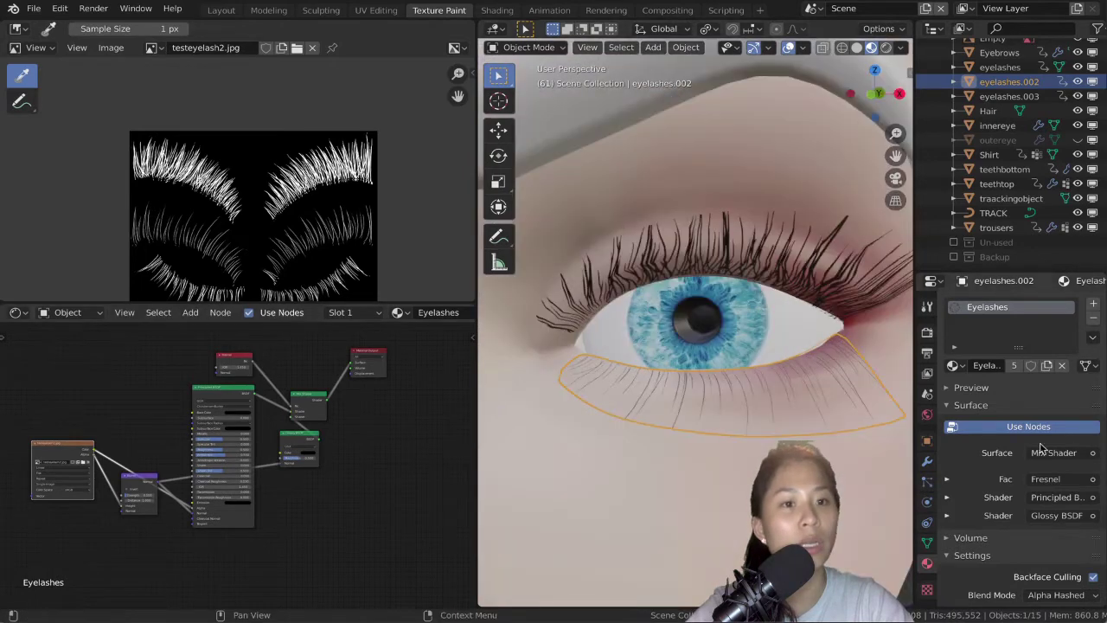
{"action": "left_click", "coordinate": [375, 10]}
Step: Try scaling the lower-lash UVs with proportional editing on, first both islands and then the right one alone
{"action": "key", "text": "a"}
{"action": "key", "text": "s"}
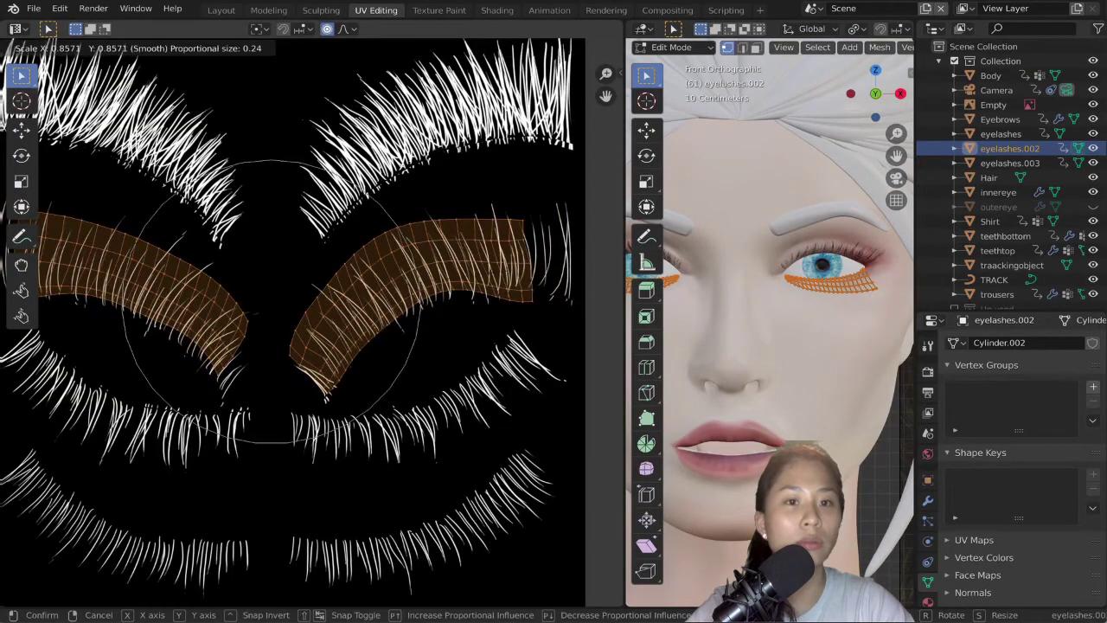
{"action": "right_click", "coordinate": [503, 276]}
{"action": "key", "text": "alt+a"}
{"action": "key", "text": "c"}
{"action": "mouse_move", "coordinate": [337, 363]}
{"action": "left_mouse_down"}
{"action": "mouse_move", "coordinate": [415, 225]}
{"action": "mouse_move", "coordinate": [430, 309]}
{"action": "mouse_move", "coordinate": [371, 306]}
{"action": "left_mouse_up"}
{"action": "key", "text": "Escape"}
{"action": "key", "text": "s"}
{"action": "left_click", "coordinate": [481, 280]}
{"action": "key", "text": "ctrl+z"}
Step: Turn off proportional editing, shrink and move the right island within its lash strip, and preview it outside Edit Mode
{"action": "key", "text": "o"}
{"action": "key", "text": "s"}
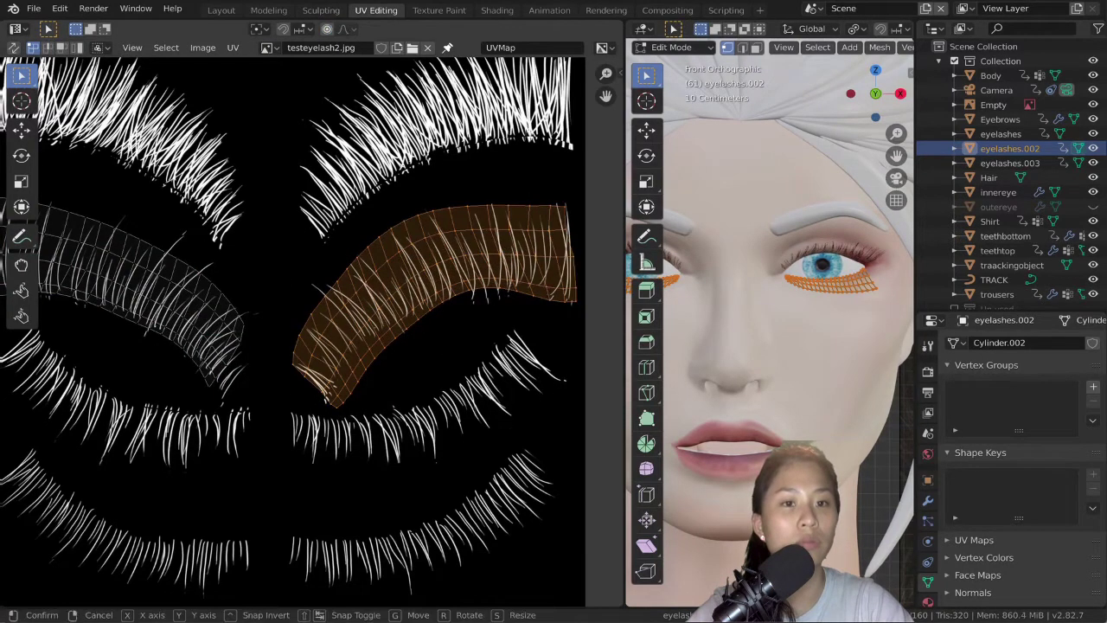
{"action": "left_click", "coordinate": [475, 281]}
{"action": "key", "text": "g"}
{"action": "left_click", "coordinate": [461, 262]}
{"action": "key", "text": "Tab"}
{"action": "scroll", "coordinate": [816, 311], "scroll_direction": "up", "scroll_amount": 2}
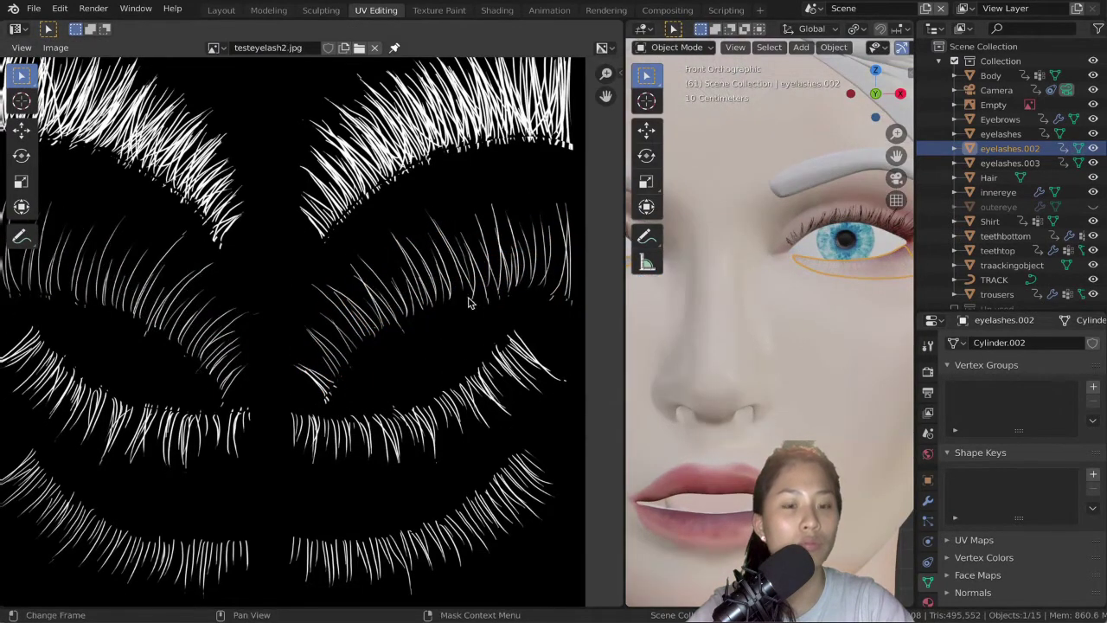
Step: Recheck the shrunken right island in and out of Edit Mode and undo its last changes
{"action": "key", "text": "Tab"}
{"action": "scroll", "coordinate": [440, 289], "scroll_direction": "down", "scroll_amount": 1}
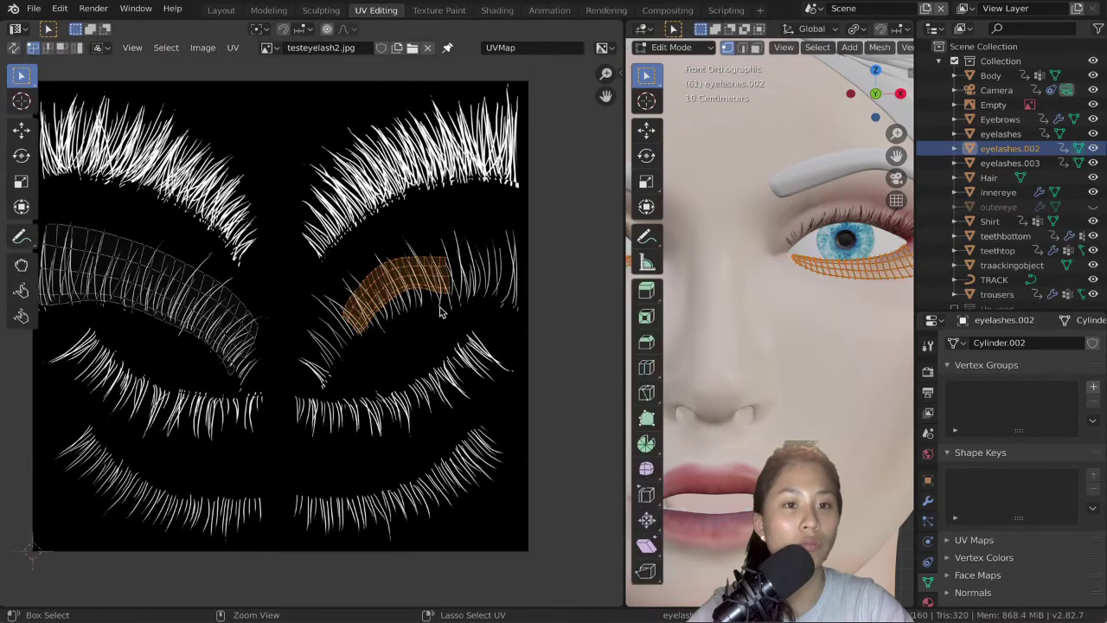
{"action": "key", "text": "Tab"}
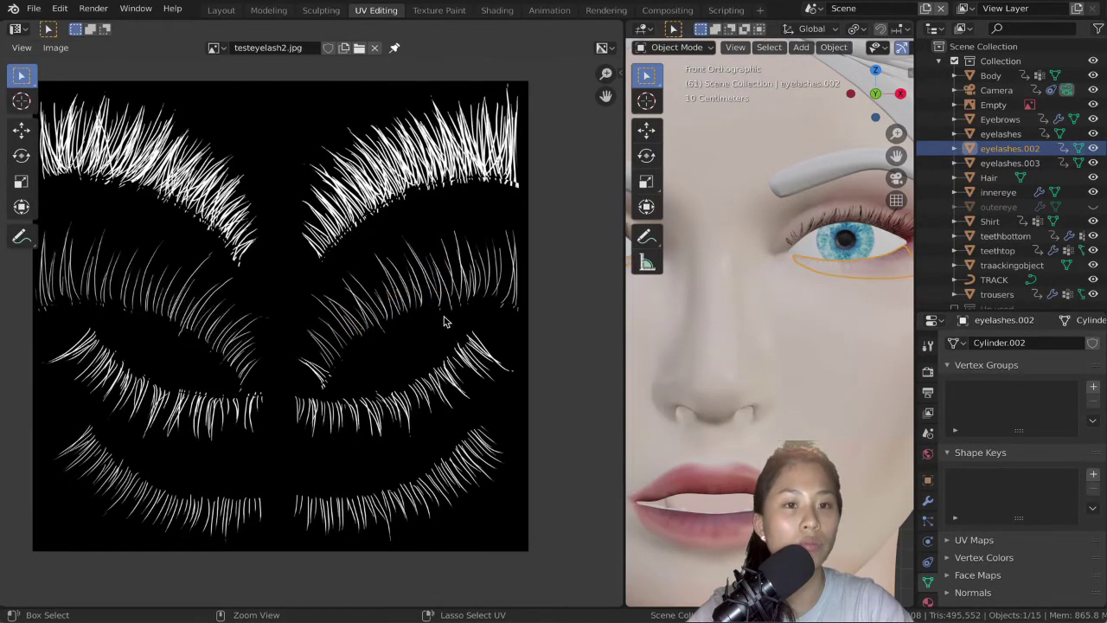
{"action": "key", "text": "ctrl+z"}
{"action": "key", "text": "ctrl+z"}
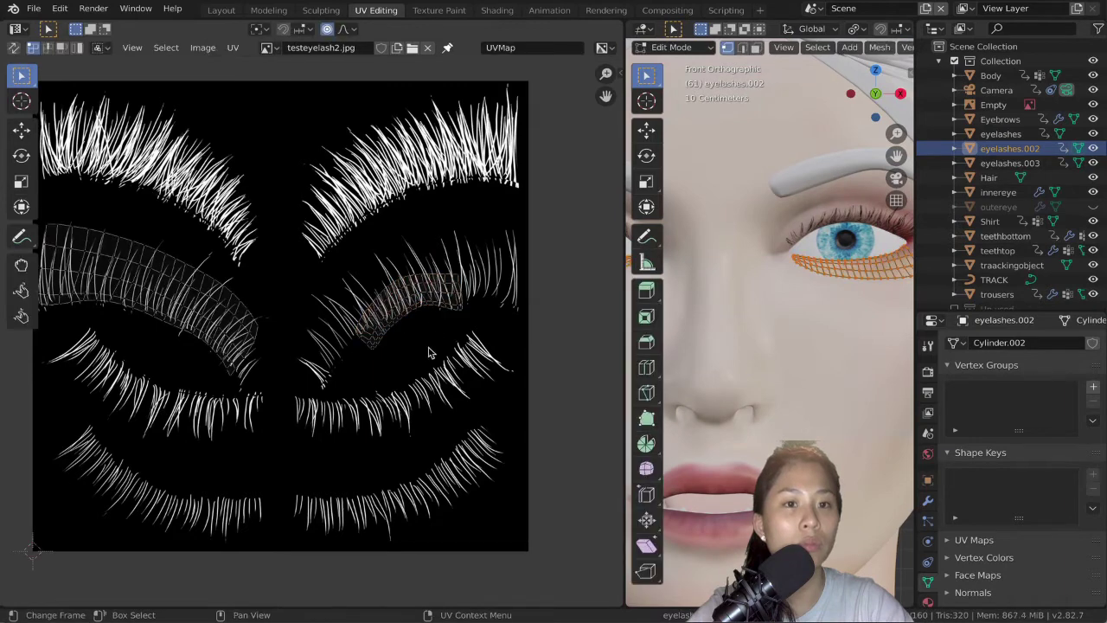
Step: Select the shrunken right island and, with proportional editing off, scale it back to span its lash strip
{"action": "key", "text": "a"}
{"action": "key", "text": "c"}
{"action": "left_click_drag", "start_coordinate": [442, 326], "coordinate": [425, 319]}
{"action": "key", "text": "Escape"}
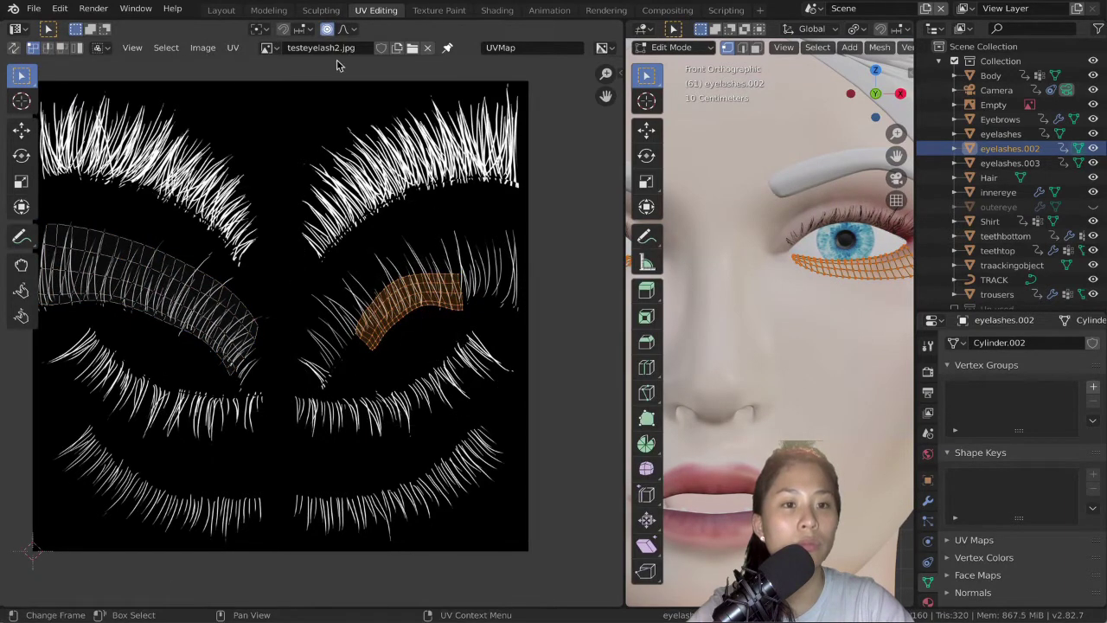
{"action": "left_click", "coordinate": [327, 31]}
{"action": "key", "text": "s"}
{"action": "left_click", "coordinate": [388, 268]}
Step: Move both UV islands up by about 0.26 onto the thick top lash strips and preview the face outside Edit Mode
{"action": "key", "text": "a"}
{"action": "key", "text": "g"}
{"action": "key", "text": "y"}
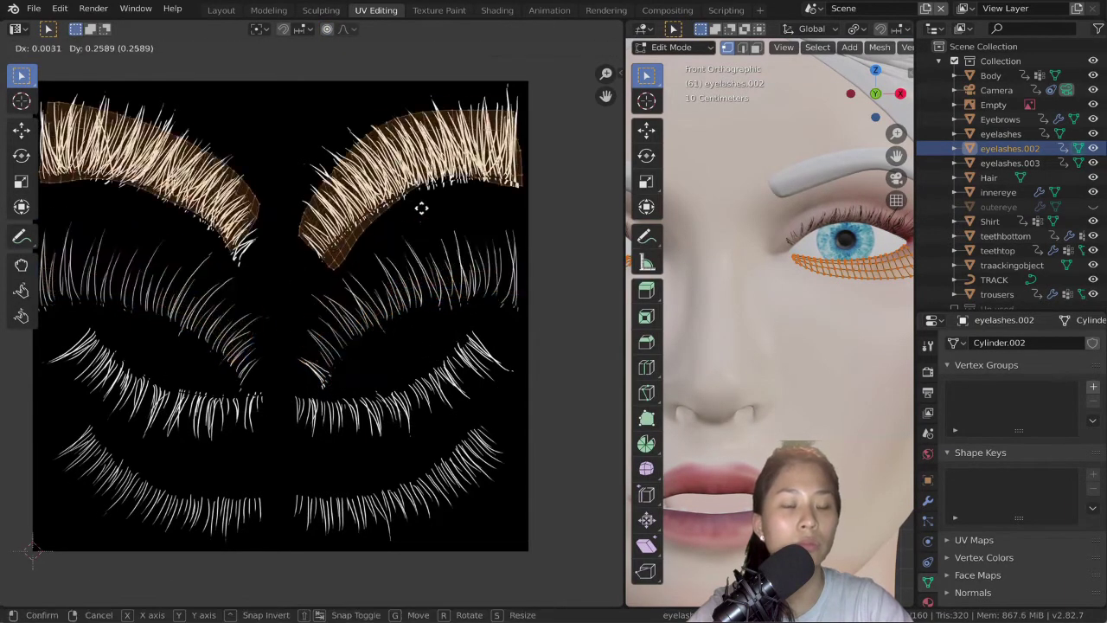
{"action": "left_click", "coordinate": [421, 206]}
{"action": "key", "text": "Tab"}
{"action": "scroll", "coordinate": [802, 340], "scroll_direction": "down", "scroll_amount": 4}
{"action": "left_click", "coordinate": [726, 220]}
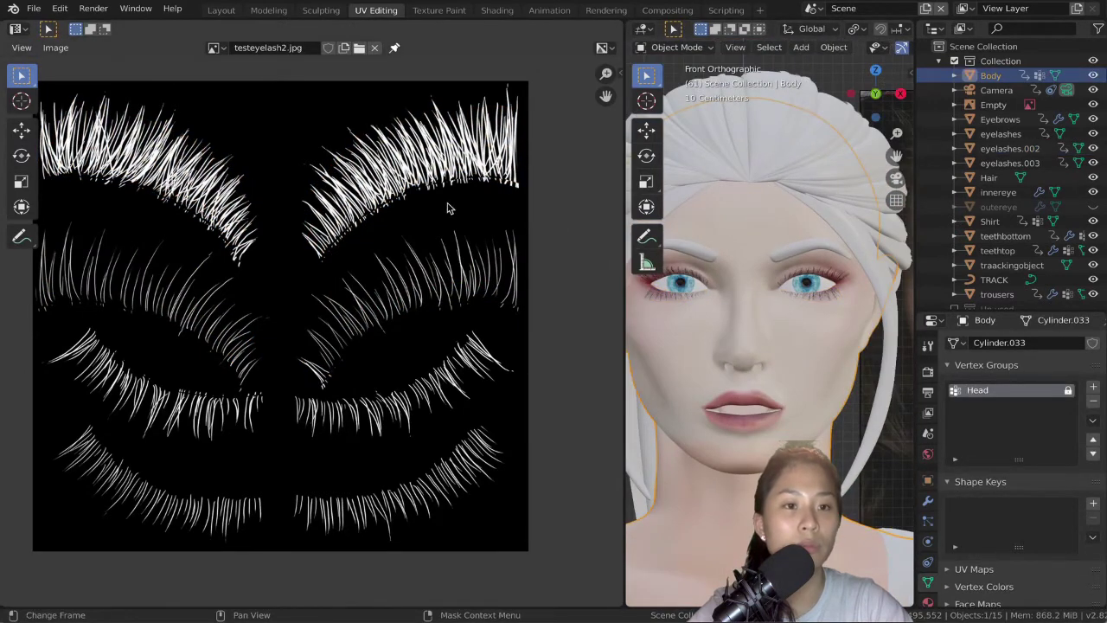
Step: Reopen eyelashes.002 in Edit Mode and adjust the right island's lower edge near its inner end with proportional editing enabled
{"action": "key", "text": "Tab"}
{"action": "key", "text": "Tab"}
{"action": "left_click", "coordinate": [826, 295]}
{"action": "key", "text": "Tab"}
{"action": "scroll", "coordinate": [462, 181], "scroll_direction": "up", "scroll_amount": 1}
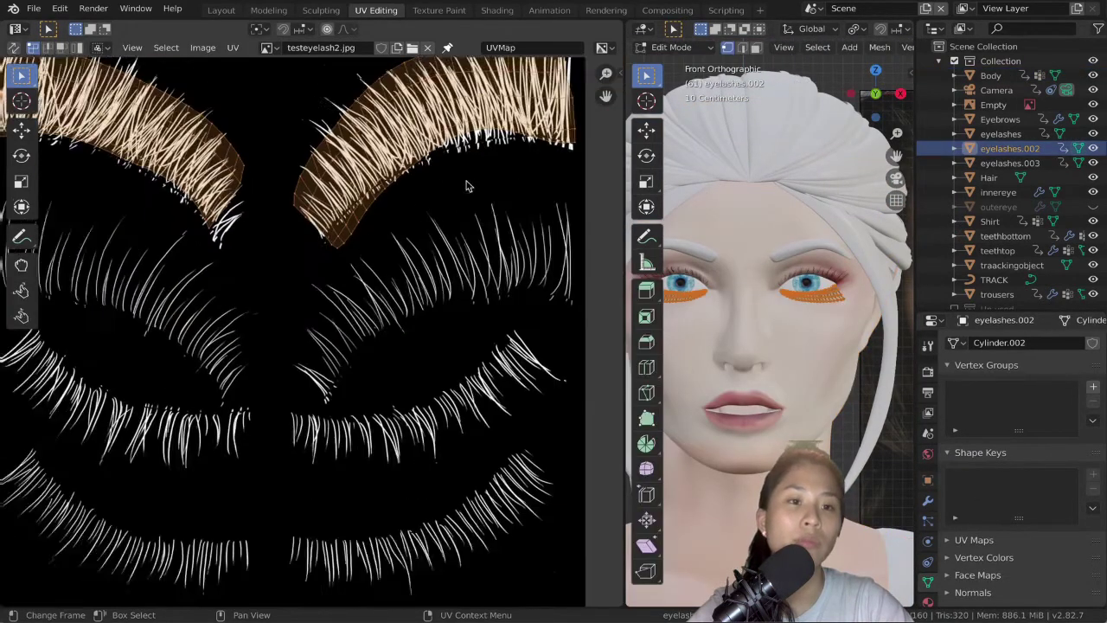
{"action": "middle_click_drag", "start_coordinate": [467, 185], "coordinate": [423, 258]}
{"action": "left_click", "coordinate": [321, 313]}
{"action": "key", "text": "g"}
{"action": "left_click", "coordinate": [323, 310]}
{"action": "left_click", "coordinate": [326, 30]}
{"action": "key", "text": "g"}
{"action": "left_click", "coordinate": [349, 227]}
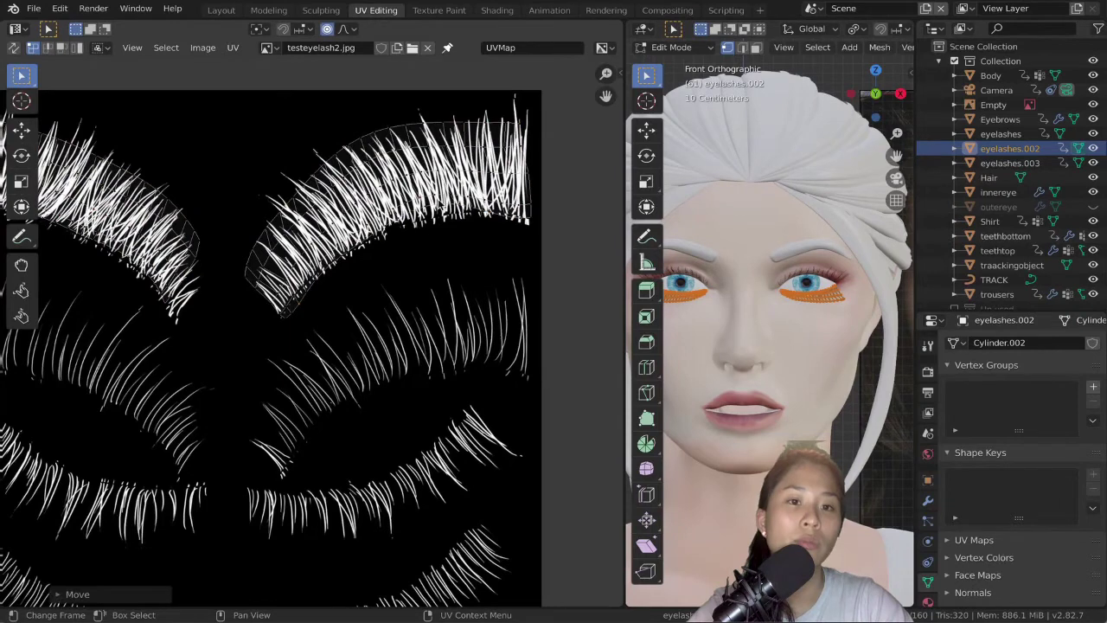
Step: Push the inner half of the right island's upper edge outward past the thick lash tips
{"action": "left_click", "coordinate": [340, 144]}
{"action": "key", "text": "g"}
{"action": "left_click", "coordinate": [334, 128]}
{"action": "left_click", "coordinate": [279, 190]}
{"action": "key", "text": "g"}
{"action": "left_click", "coordinate": [272, 181]}
Step: Raise the outer half of the right island's upper edge and the row beneath it above the thick lashes
{"action": "left_click", "coordinate": [447, 128]}
{"action": "key", "text": "g"}
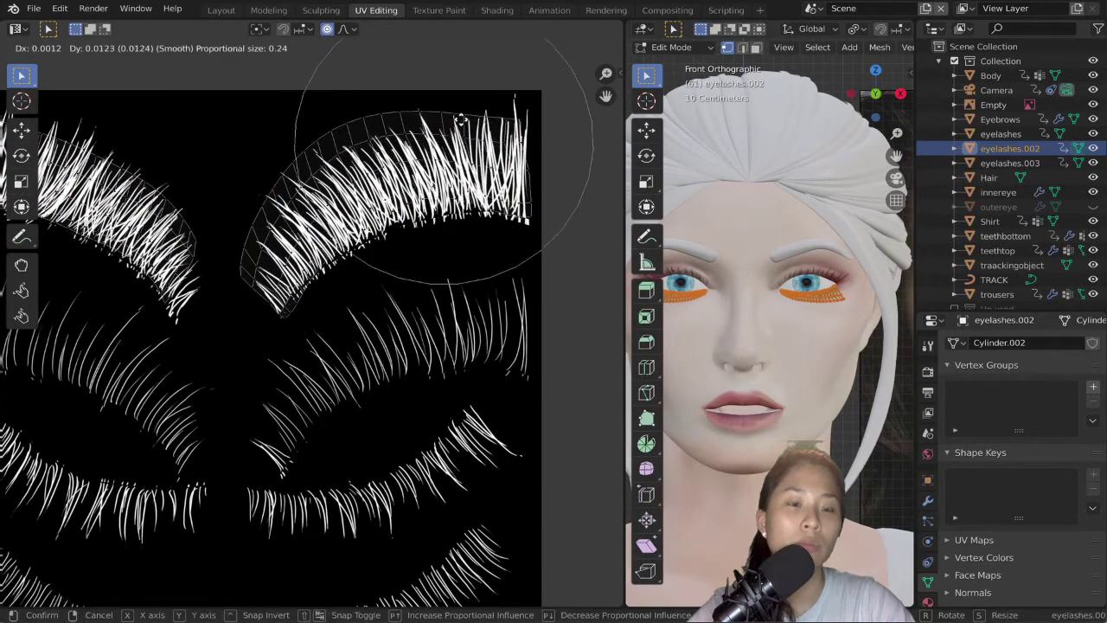
{"action": "left_click", "coordinate": [446, 119]}
{"action": "left_click", "coordinate": [424, 146]}
{"action": "key", "text": "g"}
{"action": "left_click", "coordinate": [420, 138]}
Step: Pull the left UV island's upper edge past the thick lash tips, adjust its lower edge with proportional editing, and leave Edit Mode
{"action": "middle_click_drag", "start_coordinate": [100, 130], "coordinate": [265, 156]}
{"action": "key", "text": "g"}
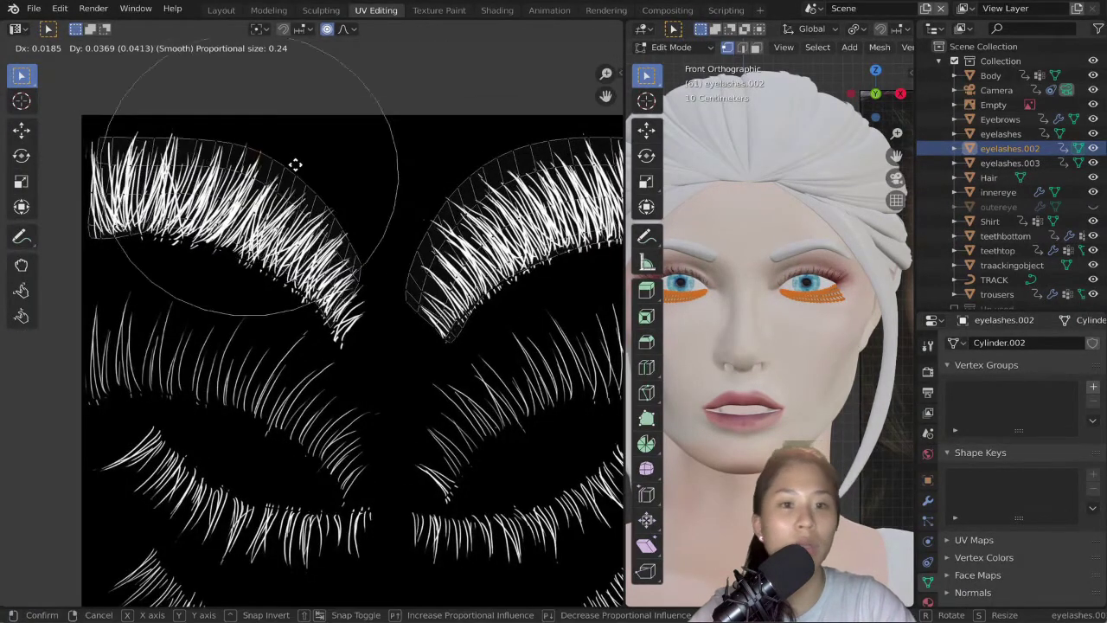
{"action": "left_click", "coordinate": [294, 165]}
{"action": "key", "text": "g"}
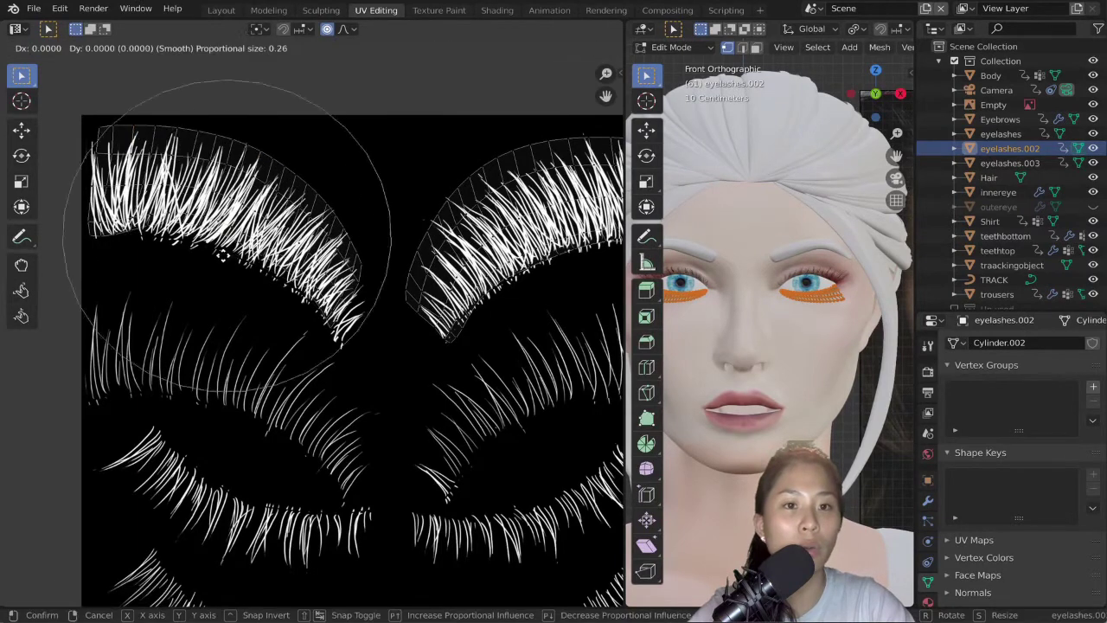
{"action": "left_click", "coordinate": [219, 260]}
{"action": "key", "text": "Tab"}
Step: Examine the fitted lashes on the face in the Texture Paint workspace, close up, from the side and from the front
{"action": "scroll", "coordinate": [826, 323], "scroll_direction": "up", "scroll_amount": 2}
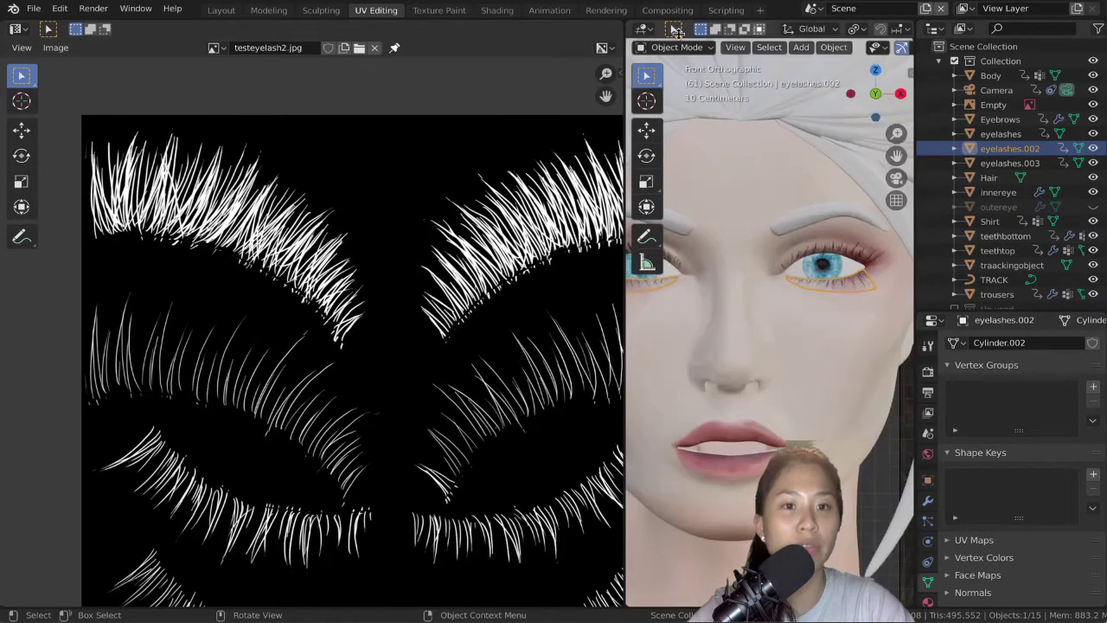
{"action": "left_click", "coordinate": [496, 10]}
{"action": "left_click", "coordinate": [440, 10]}
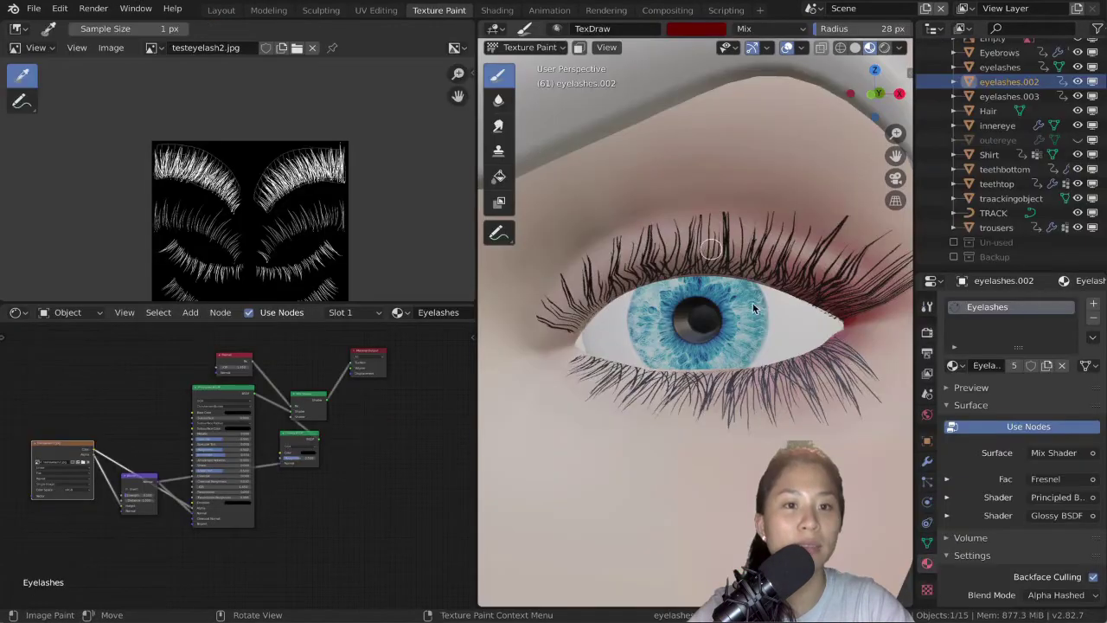
{"action": "scroll", "coordinate": [727, 315], "scroll_direction": "down", "scroll_amount": 5}
{"action": "scroll", "coordinate": [705, 330], "scroll_direction": "down", "scroll_amount": 3}
{"action": "middle_click_drag", "start_coordinate": [766, 373], "coordinate": [839, 374]}
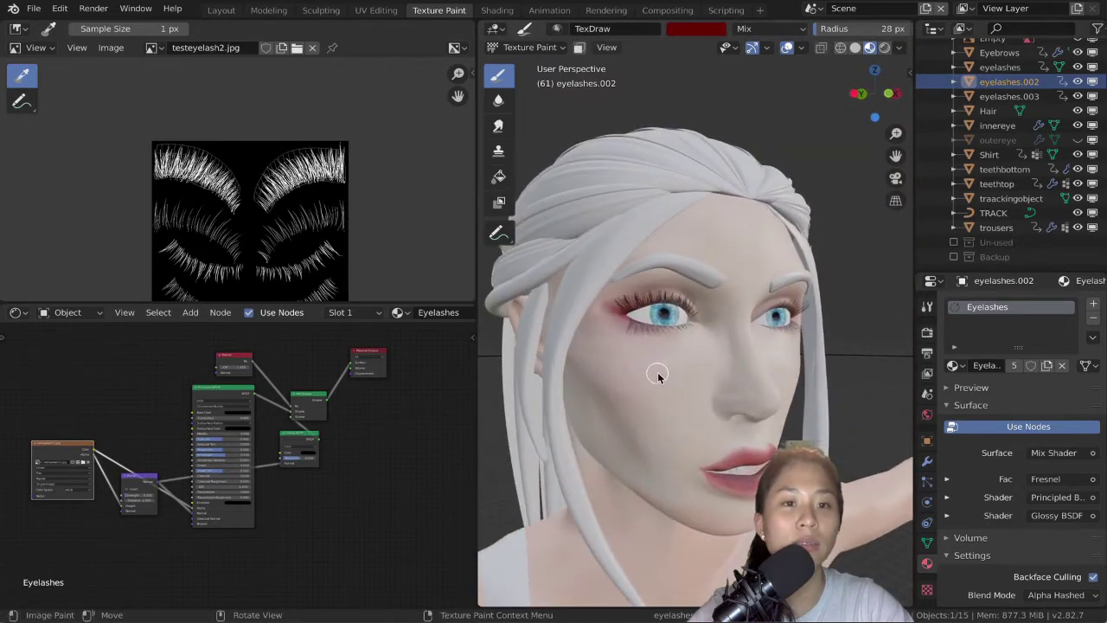
{"action": "key", "text": "KP_1"}
{"action": "left_click", "coordinate": [855, 49]}
{"action": "left_click", "coordinate": [869, 48]}
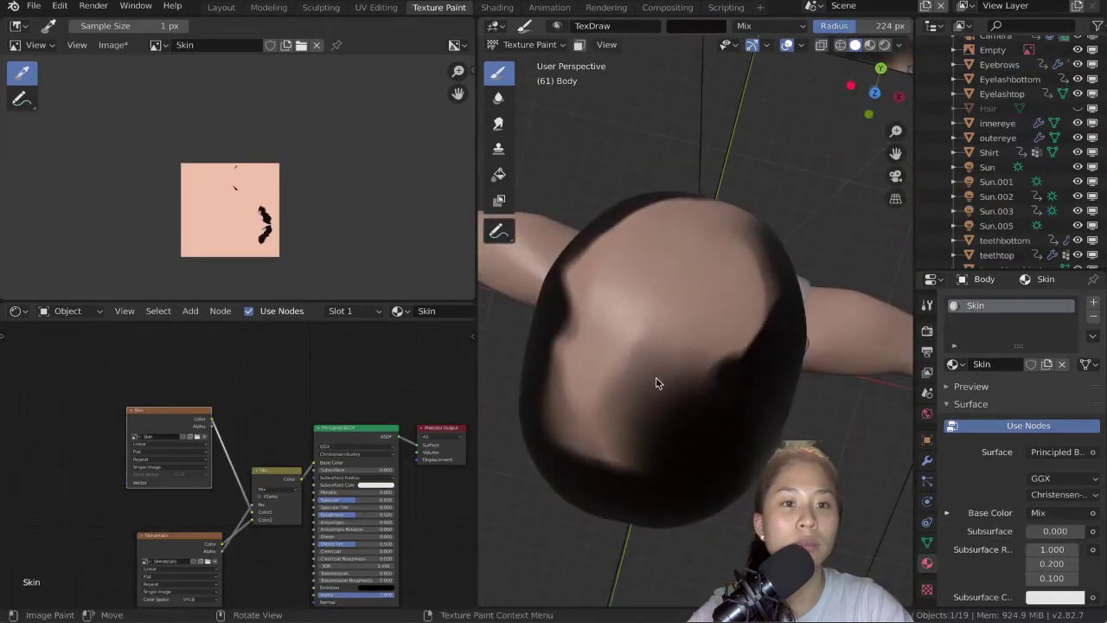
Step: Paint the crown and back of the head black on the Skin texture, and reduce the brush radius to 84 px
{"action": "mouse_move", "coordinate": [655, 383]}
{"action": "left_mouse_down"}
{"action": "mouse_move", "coordinate": [666, 351]}
{"action": "mouse_move", "coordinate": [629, 393]}
{"action": "left_mouse_up"}
{"action": "mouse_move", "coordinate": [629, 393]}
{"action": "middle_mouse_down"}
{"action": "mouse_move", "coordinate": [683, 329]}
{"action": "mouse_move", "coordinate": [718, 240]}
{"action": "mouse_move", "coordinate": [709, 277]}
{"action": "middle_mouse_up"}
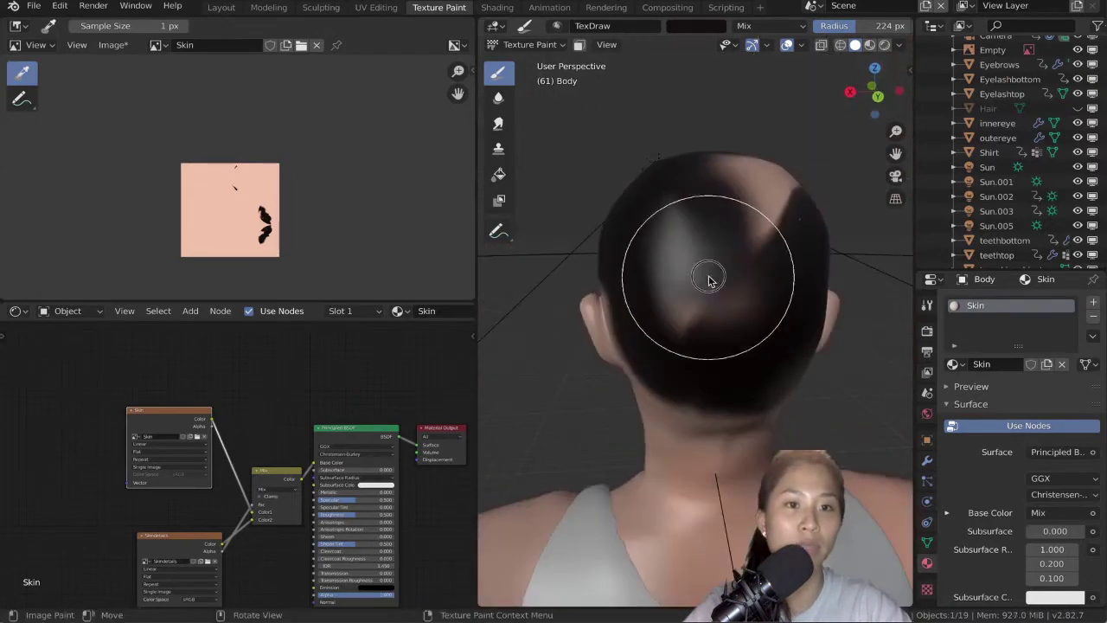
{"action": "middle_click_drag", "start_coordinate": [751, 235], "coordinate": [663, 254]}
{"action": "left_click_drag", "start_coordinate": [663, 254], "coordinate": [647, 239]}
{"action": "scroll", "coordinate": [416, 167], "scroll_direction": "up", "scroll_amount": 4}
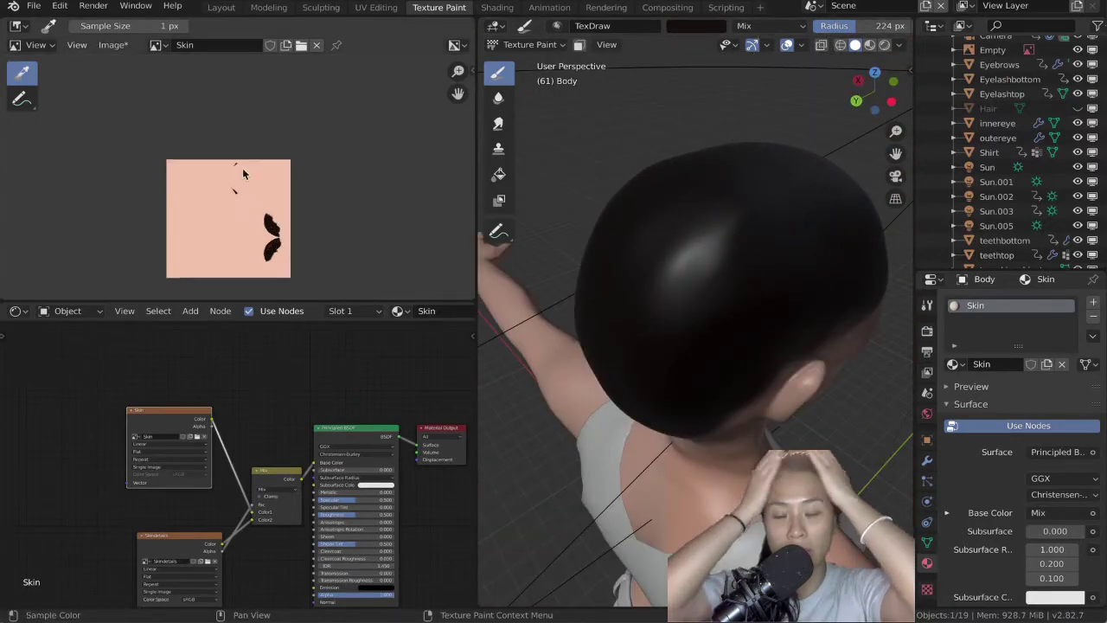
{"action": "middle_click_drag", "start_coordinate": [518, 181], "coordinate": [810, 230]}
{"action": "key", "text": "f"}
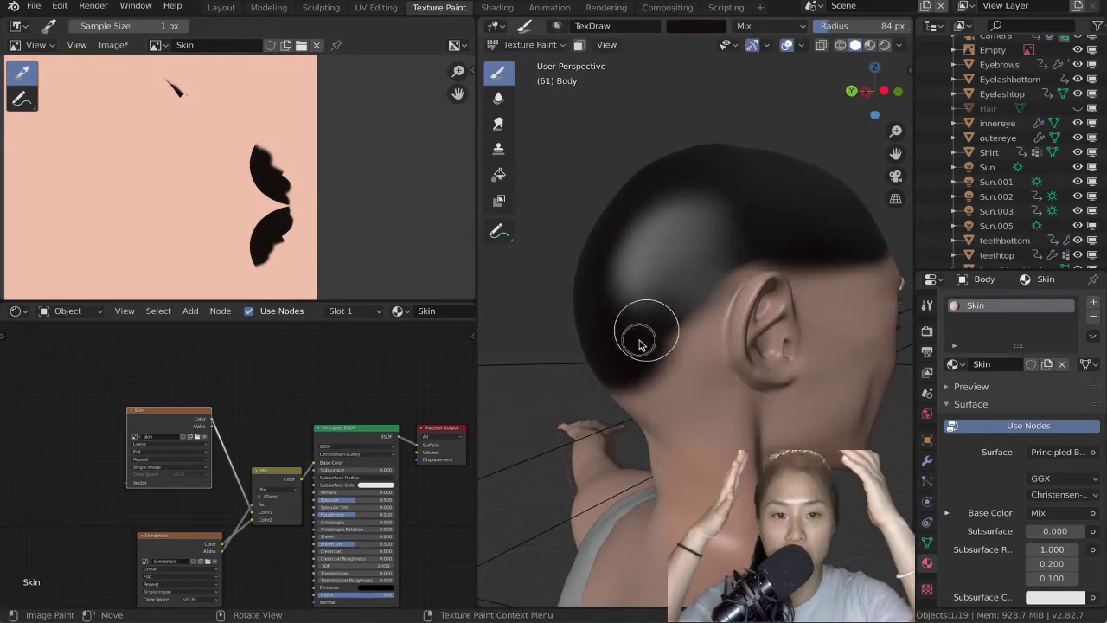
{"action": "mouse_move", "coordinate": [640, 344]}
{"action": "middle_mouse_down"}
{"action": "mouse_move", "coordinate": [717, 268]}
{"action": "mouse_move", "coordinate": [701, 243]}
{"action": "middle_mouse_up"}
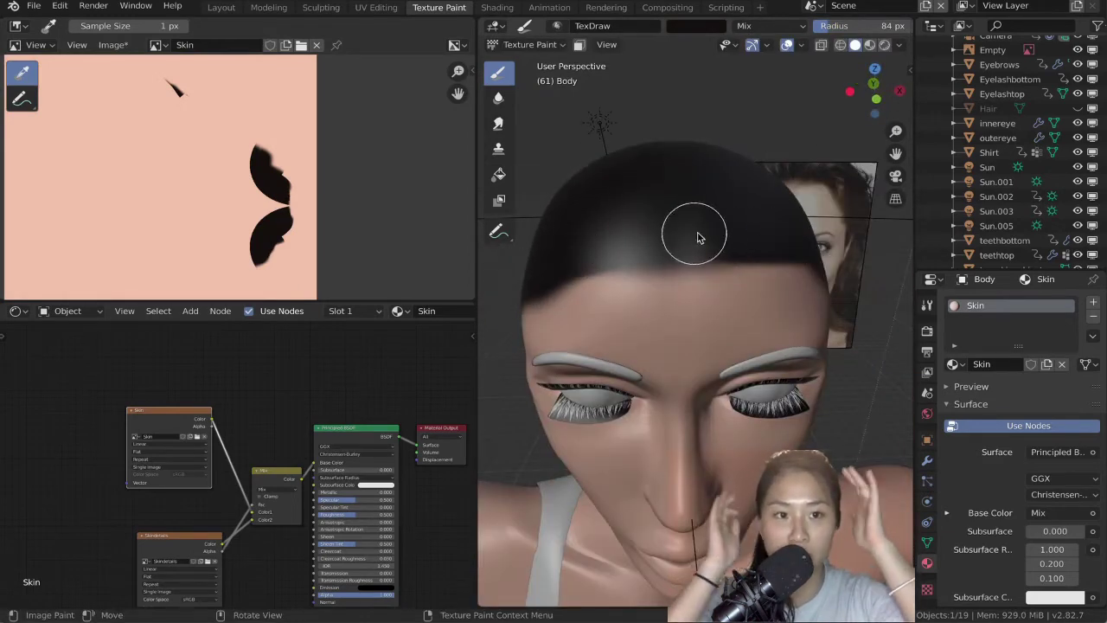
Step: Switch to Object Mode and unhide the Hair, toggling its visibility to compare it with the painted scalp
{"action": "key", "text": "ctrl+Tab"}
{"action": "key", "text": "alt+h"}
{"action": "left_click", "coordinate": [754, 271]}
{"action": "middle_click_drag", "start_coordinate": [754, 271], "coordinate": [598, 195]}
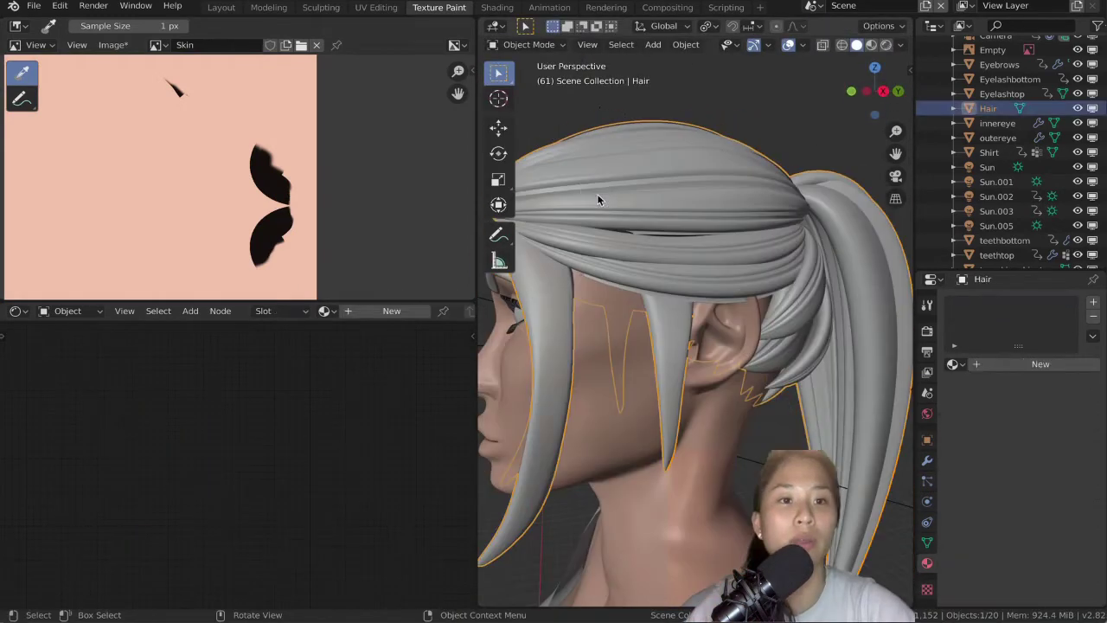
{"action": "key", "text": "h"}
{"action": "key", "text": "alt+h"}
Step: Select the Body and put it back in Texture Paint mode with the Hair visible
{"action": "key", "text": "ctrl+Tab"}
{"action": "key", "text": "Tab"}
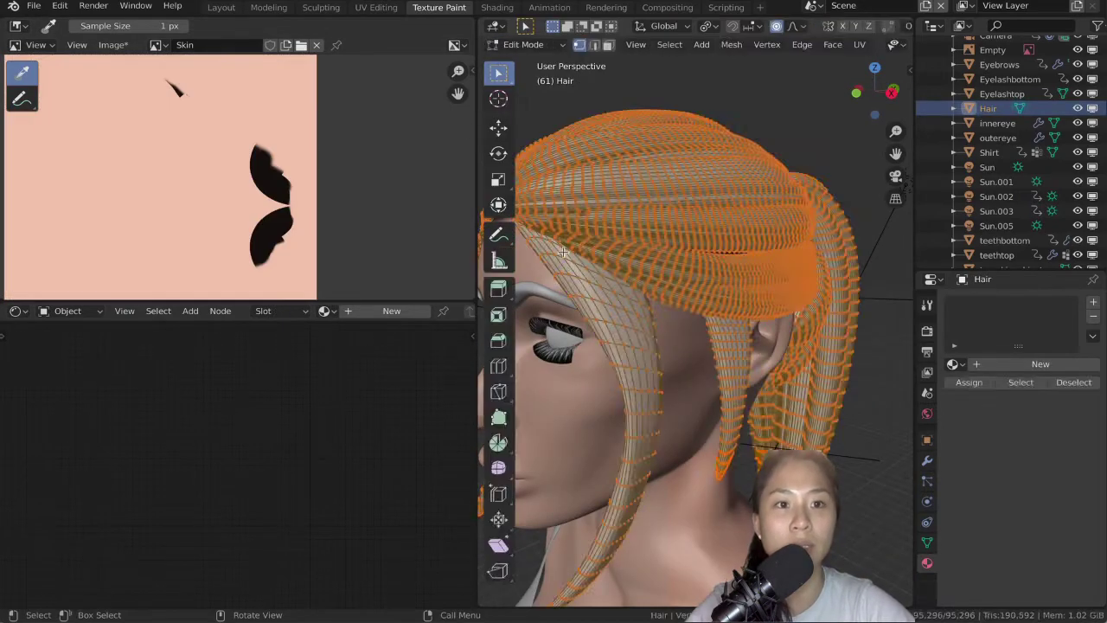
{"action": "key", "text": "Tab"}
{"action": "left_click", "coordinate": [558, 405]}
{"action": "key", "text": "Tab"}
{"action": "left_click", "coordinate": [536, 45]}
{"action": "left_click", "coordinate": [537, 147]}
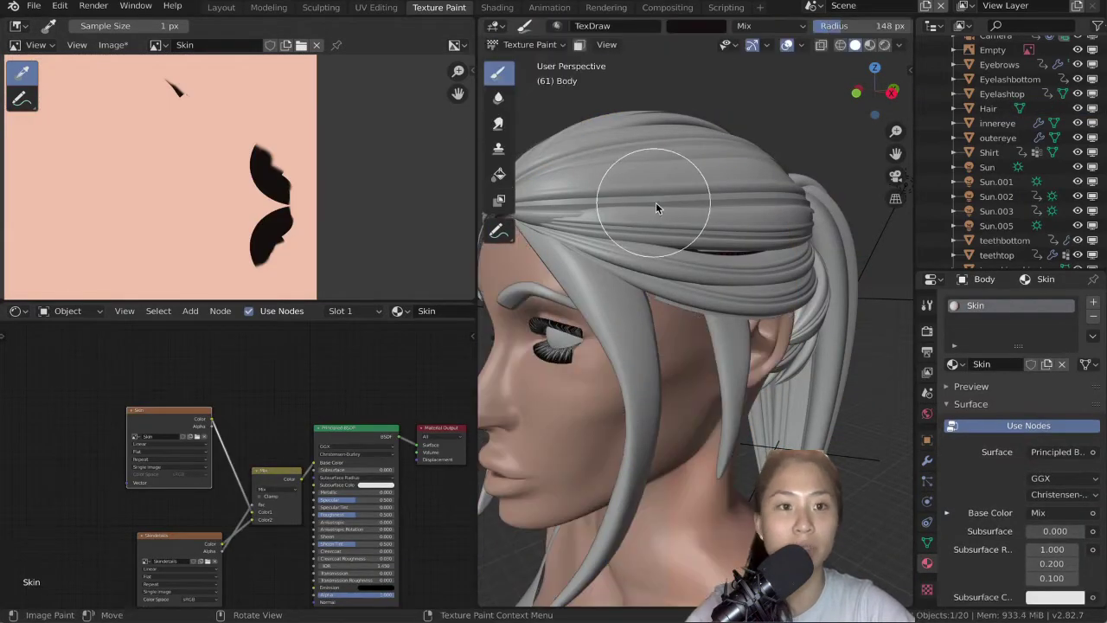
Step: Check the painted scalp beneath the hair from all around the head, and hide the Hair in Object Mode
{"action": "middle_click_drag", "start_coordinate": [657, 237], "coordinate": [754, 256]}
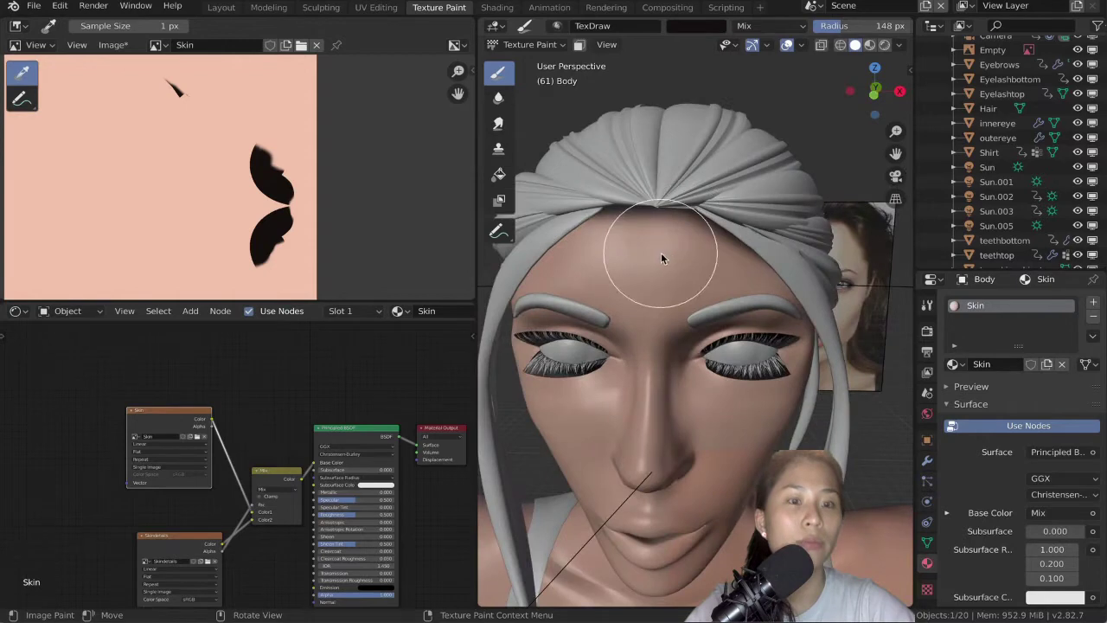
{"action": "middle_click_drag", "start_coordinate": [662, 256], "coordinate": [607, 183]}
{"action": "mouse_move", "coordinate": [745, 238]}
{"action": "middle_mouse_down"}
{"action": "mouse_move", "coordinate": [669, 247]}
{"action": "mouse_move", "coordinate": [741, 222]}
{"action": "mouse_move", "coordinate": [625, 217]}
{"action": "middle_mouse_up"}
{"action": "mouse_move", "coordinate": [725, 216]}
{"action": "middle_mouse_down"}
{"action": "mouse_move", "coordinate": [719, 261]}
{"action": "mouse_move", "coordinate": [740, 302]}
{"action": "mouse_move", "coordinate": [714, 265]}
{"action": "mouse_move", "coordinate": [676, 334]}
{"action": "mouse_move", "coordinate": [685, 341]}
{"action": "mouse_move", "coordinate": [638, 319]}
{"action": "mouse_move", "coordinate": [656, 337]}
{"action": "middle_mouse_up"}
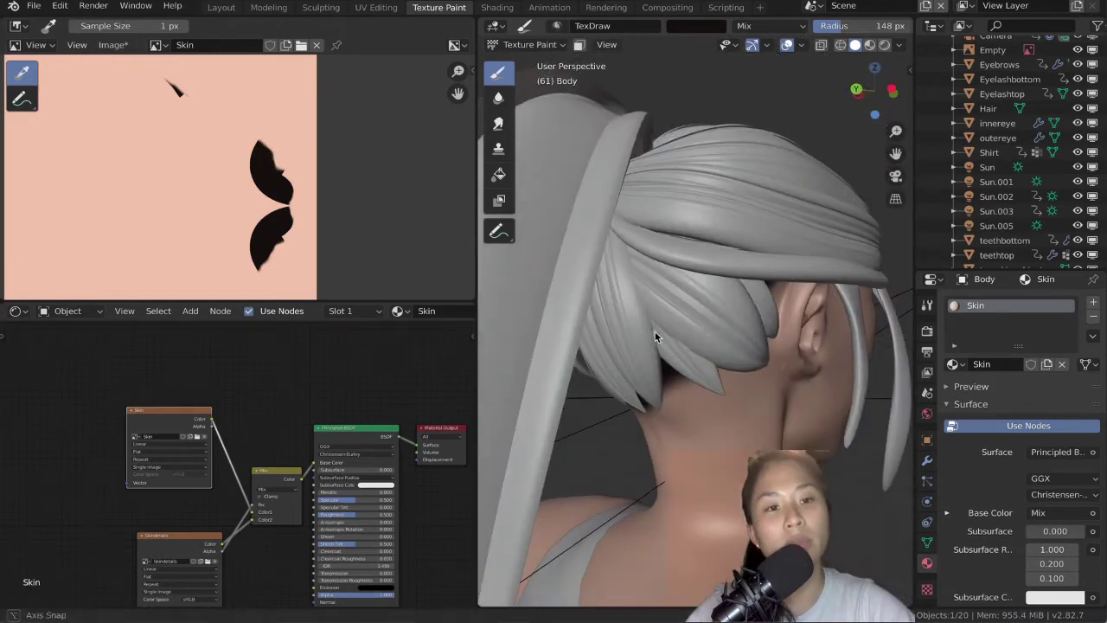
{"action": "middle_click_drag", "start_coordinate": [760, 286], "coordinate": [698, 267]}
{"action": "left_click", "coordinate": [523, 45]}
{"action": "left_click", "coordinate": [519, 61]}
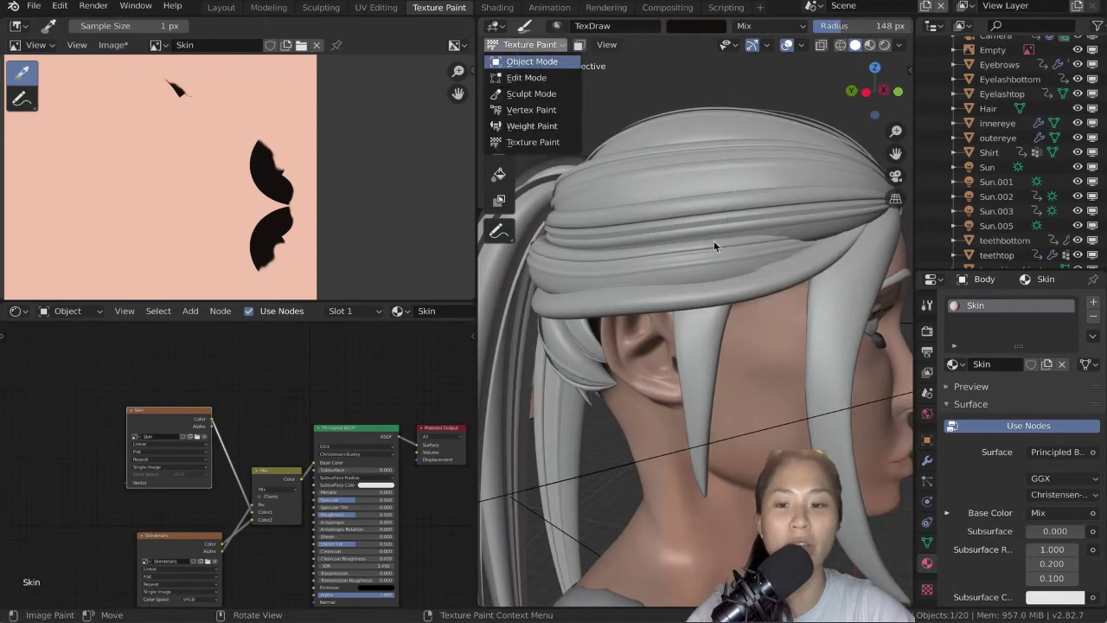
{"action": "left_click", "coordinate": [742, 248]}
{"action": "key", "text": "h"}
{"action": "middle_click_drag", "start_coordinate": [779, 258], "coordinate": [615, 304]}
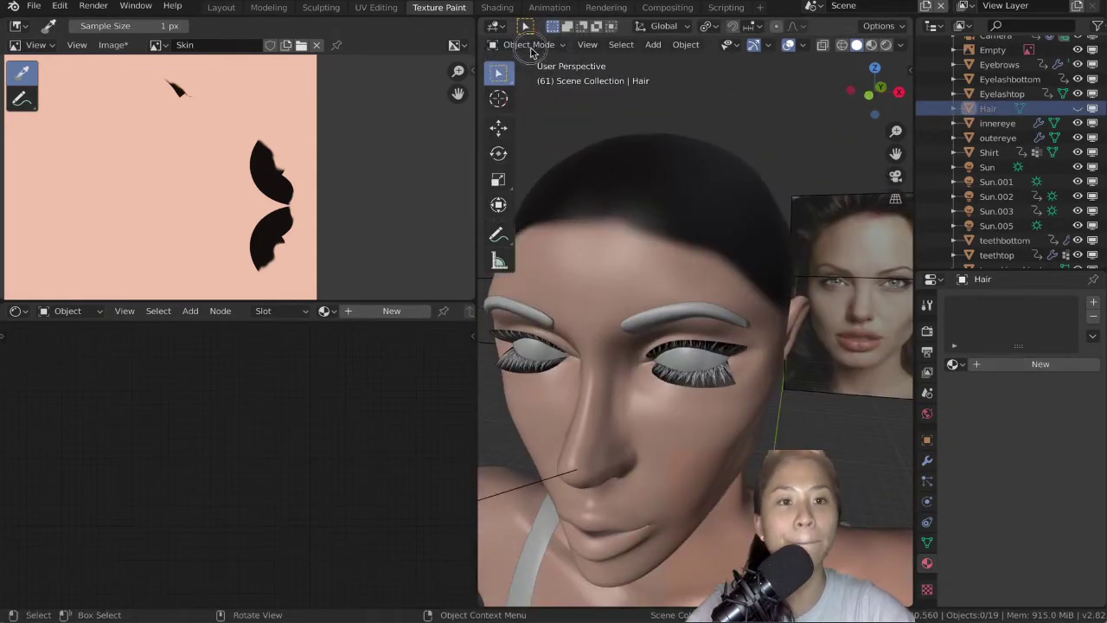
Step: Return the Body to Texture Paint mode and set the brush colour to pure black
{"action": "left_click", "coordinate": [560, 183]}
{"action": "left_click", "coordinate": [522, 50]}
{"action": "left_click", "coordinate": [543, 127]}
{"action": "left_click", "coordinate": [543, 47]}
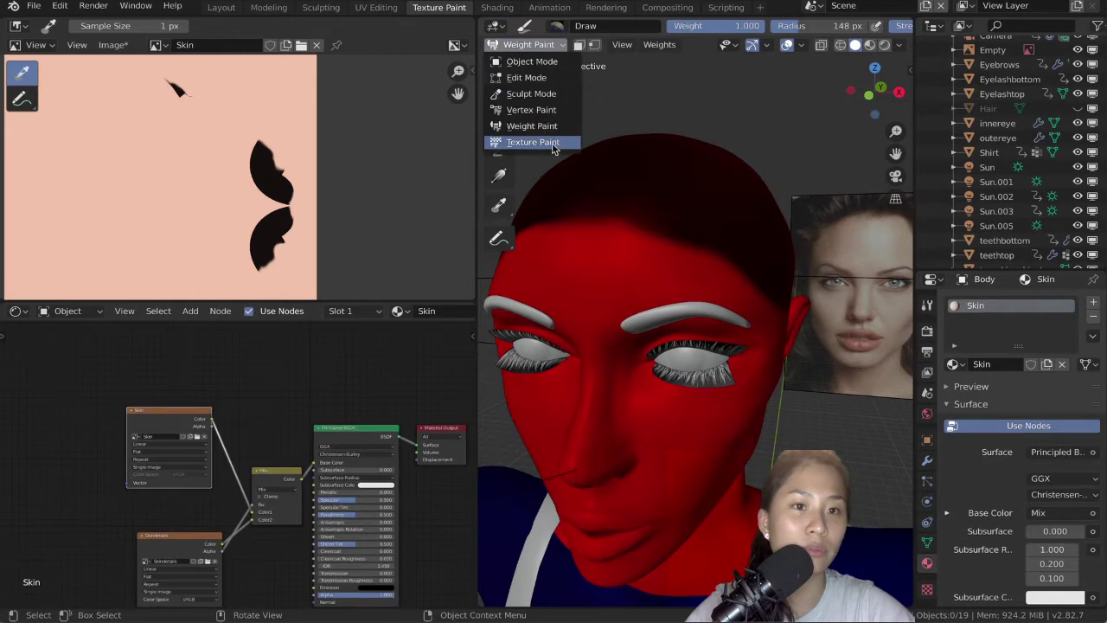
{"action": "left_click", "coordinate": [549, 142]}
{"action": "left_click", "coordinate": [696, 25]}
Step: Set the brush radius to 13 px and try short black strokes at the middle of the front hairline
{"action": "key", "text": "f"}
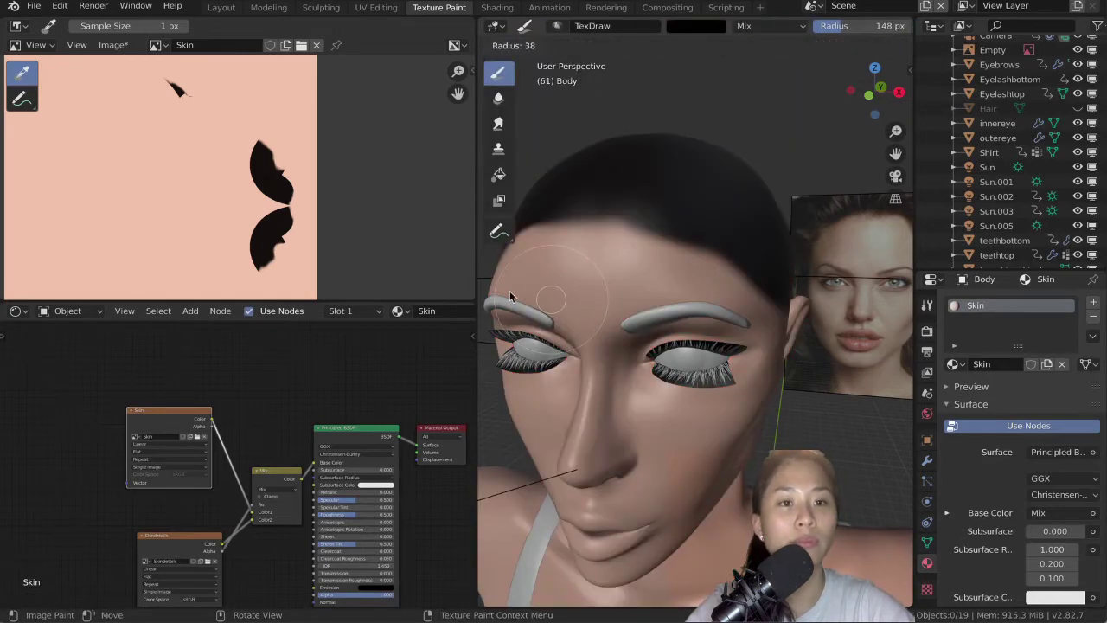
{"action": "left_click", "coordinate": [510, 296]}
{"action": "mouse_move", "coordinate": [510, 297]}
{"action": "middle_mouse_down"}
{"action": "mouse_move", "coordinate": [584, 365]}
{"action": "mouse_move", "coordinate": [622, 370]}
{"action": "mouse_move", "coordinate": [668, 326]}
{"action": "mouse_move", "coordinate": [651, 332]}
{"action": "middle_mouse_up"}
{"action": "left_click", "coordinate": [648, 403]}
{"action": "scroll", "coordinate": [668, 325], "scroll_direction": "up", "scroll_amount": 4}
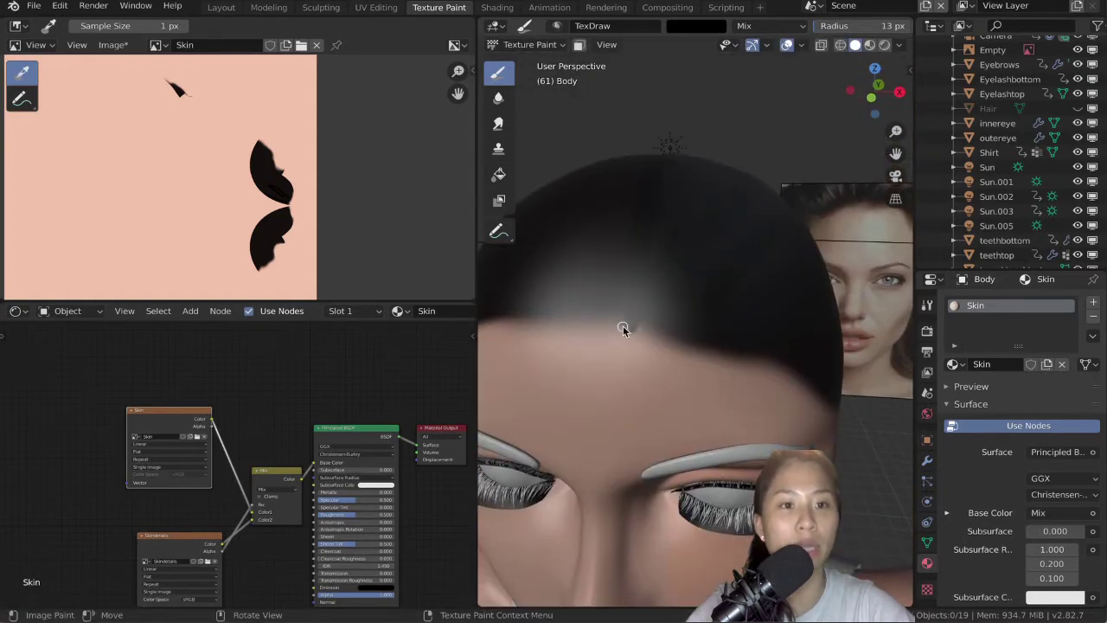
{"action": "key", "text": "KP_1"}
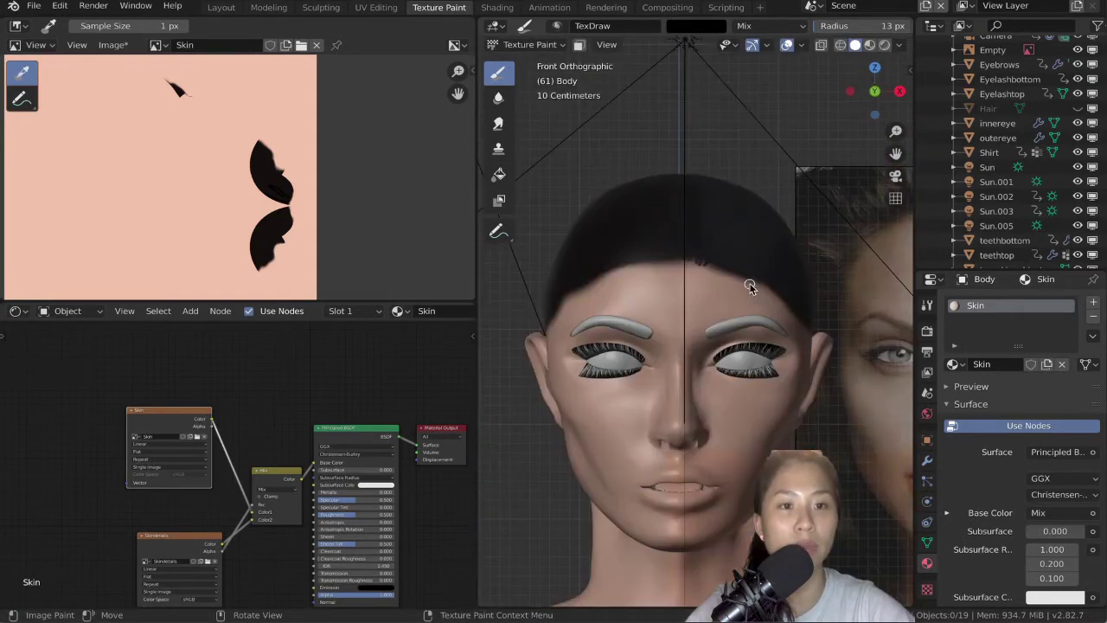
Step: Inspect the hairline up close and open the brush strength value for editing
{"action": "scroll", "coordinate": [692, 194], "scroll_direction": "up", "scroll_amount": 4}
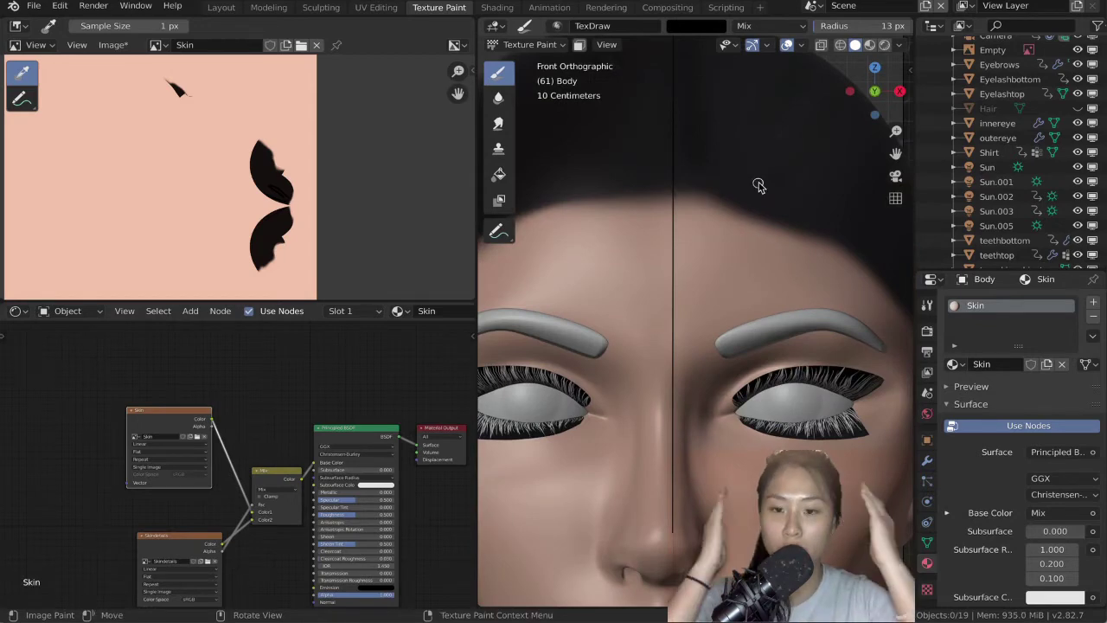
{"action": "middle_click_drag", "start_coordinate": [757, 186], "coordinate": [848, 39]}
{"action": "scroll", "coordinate": [847, 35], "scroll_direction": "down", "scroll_amount": 5}
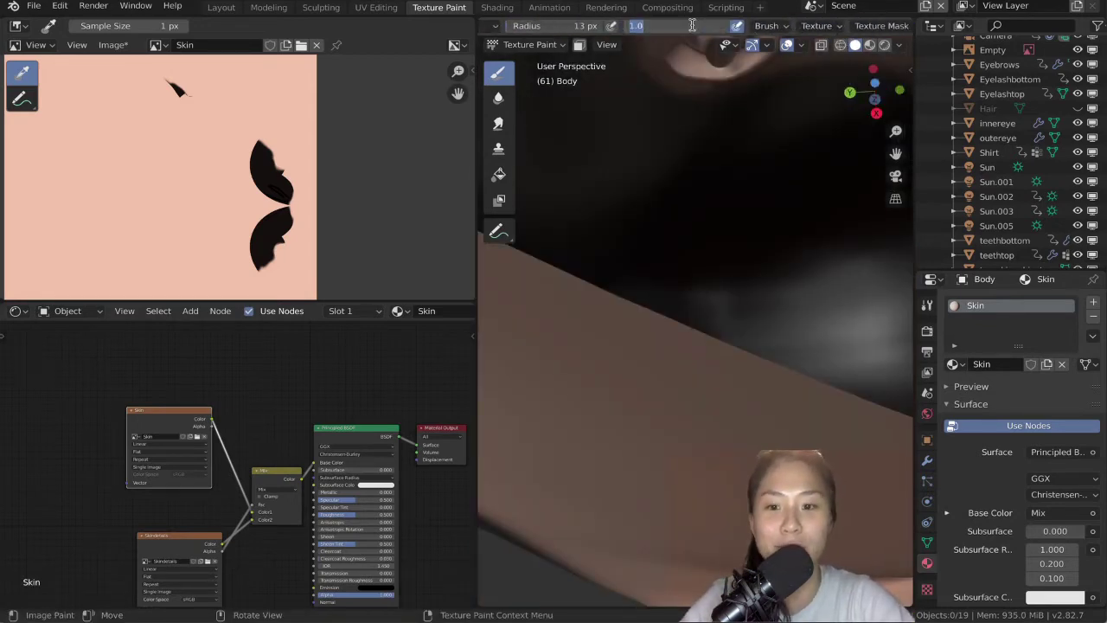
{"action": "mouse_move", "coordinate": [729, 271]}
{"action": "middle_mouse_down"}
{"action": "mouse_move", "coordinate": [677, 303]}
{"action": "mouse_move", "coordinate": [735, 343]}
{"action": "mouse_move", "coordinate": [766, 289]}
{"action": "mouse_move", "coordinate": [664, 272]}
{"action": "mouse_move", "coordinate": [593, 335]}
{"action": "middle_mouse_up"}
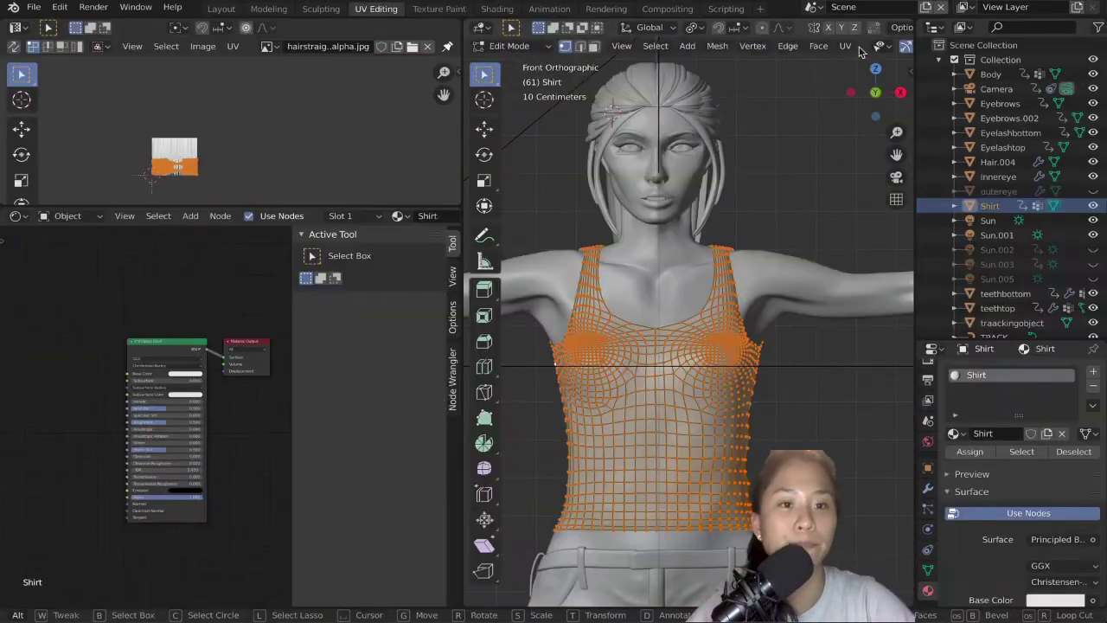
Step: Deselect the shirt mesh and show the character from the front in the Layout workspace
{"action": "key", "text": "alt+a"}
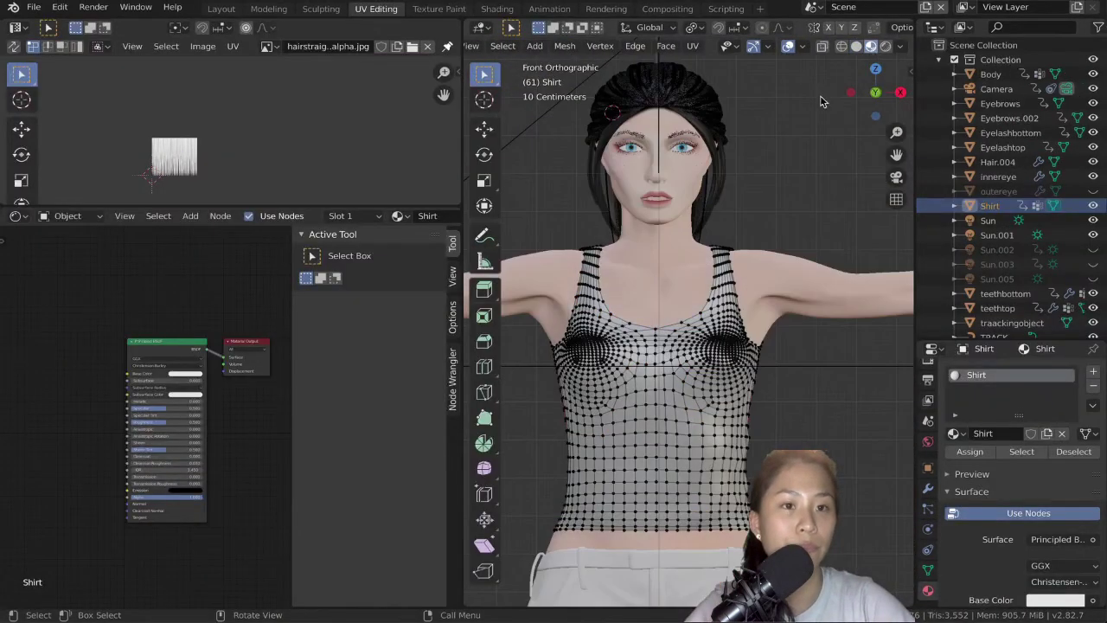
{"action": "middle_click_drag", "start_coordinate": [787, 188], "coordinate": [751, 237]}
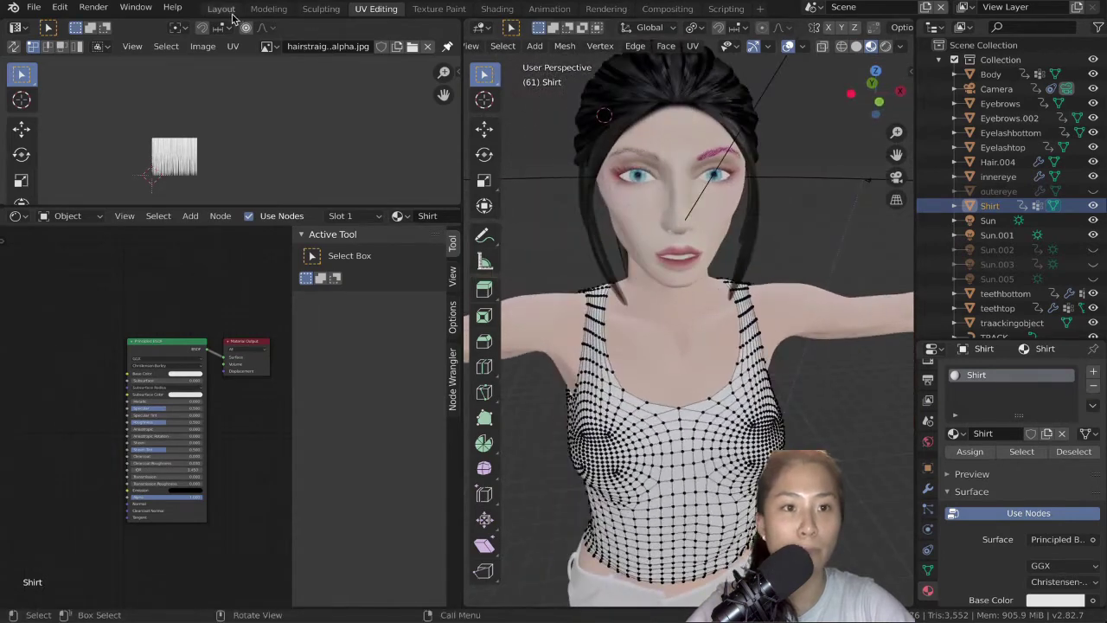
{"action": "left_click", "coordinate": [220, 8]}
{"action": "key", "text": "KP_1"}
{"action": "scroll", "coordinate": [523, 295], "scroll_direction": "up", "scroll_amount": 3}
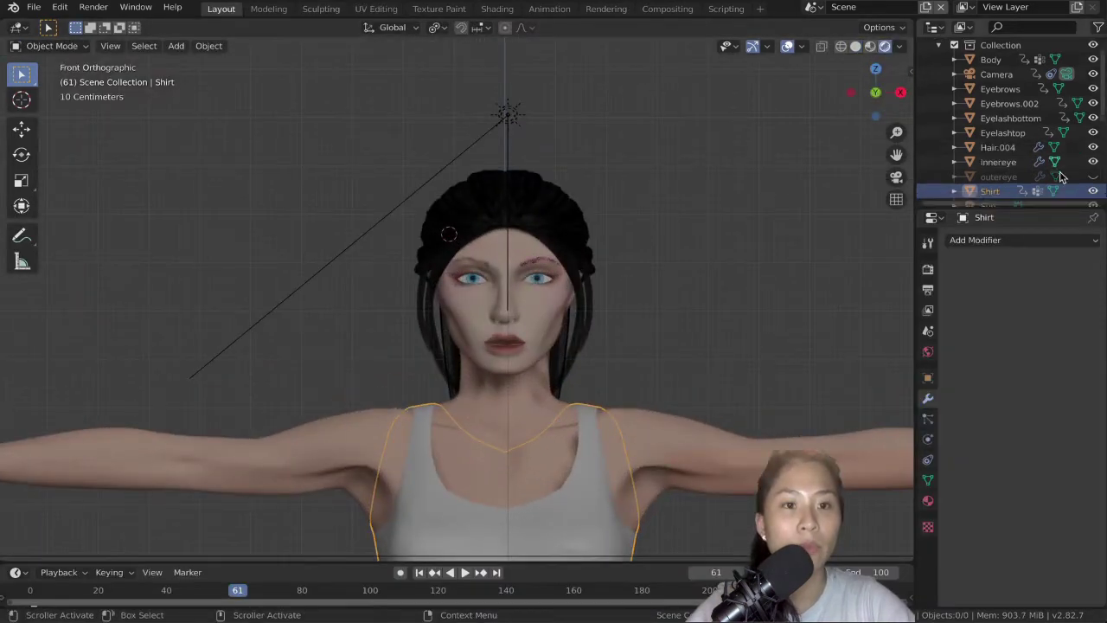
Step: Make the Sun.002 light visible and check the character's lighting from the side and front
{"action": "scroll", "coordinate": [1087, 145], "scroll_direction": "down", "scroll_amount": 3}
{"action": "left_click", "coordinate": [1092, 132]}
{"action": "middle_click_drag", "start_coordinate": [698, 309], "coordinate": [544, 298]}
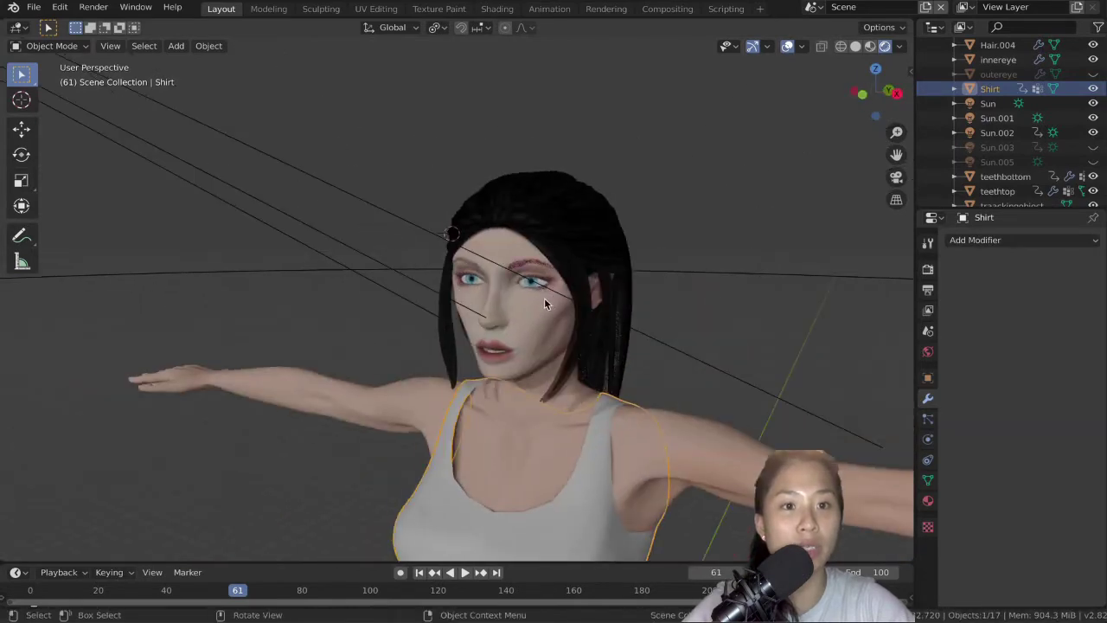
{"action": "key", "text": "KP_1"}
{"action": "scroll", "coordinate": [543, 302], "scroll_direction": "up", "scroll_amount": 3}
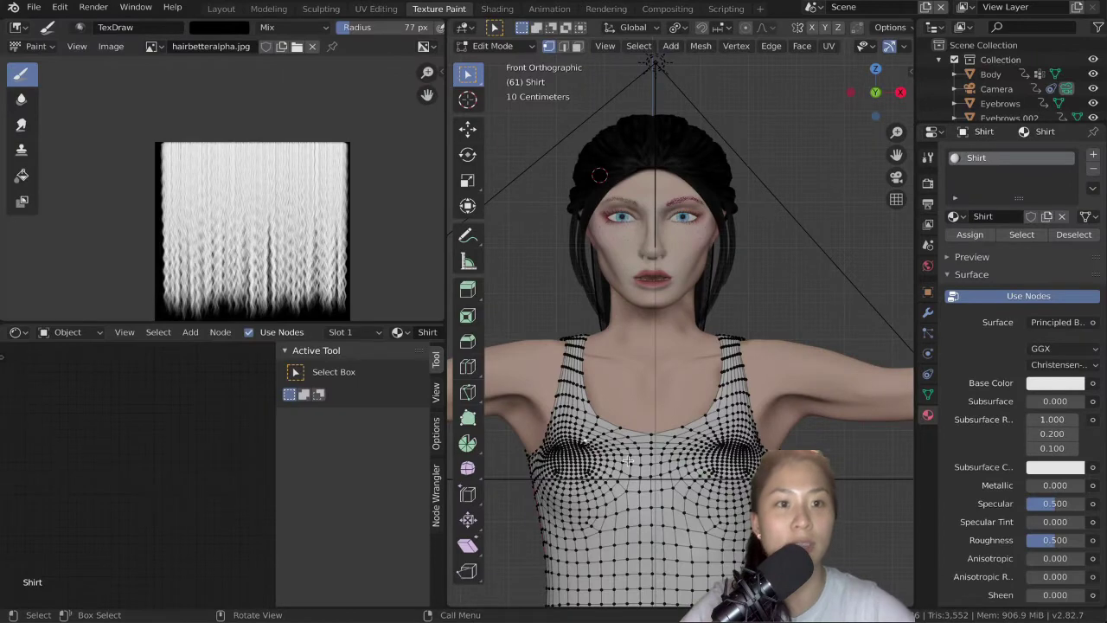
Step: Select the whole shirt mesh and add an Image Texture node to the Shirt material
{"action": "key", "text": "a"}
{"action": "scroll", "coordinate": [681, 320], "scroll_direction": "down", "scroll_amount": 4}
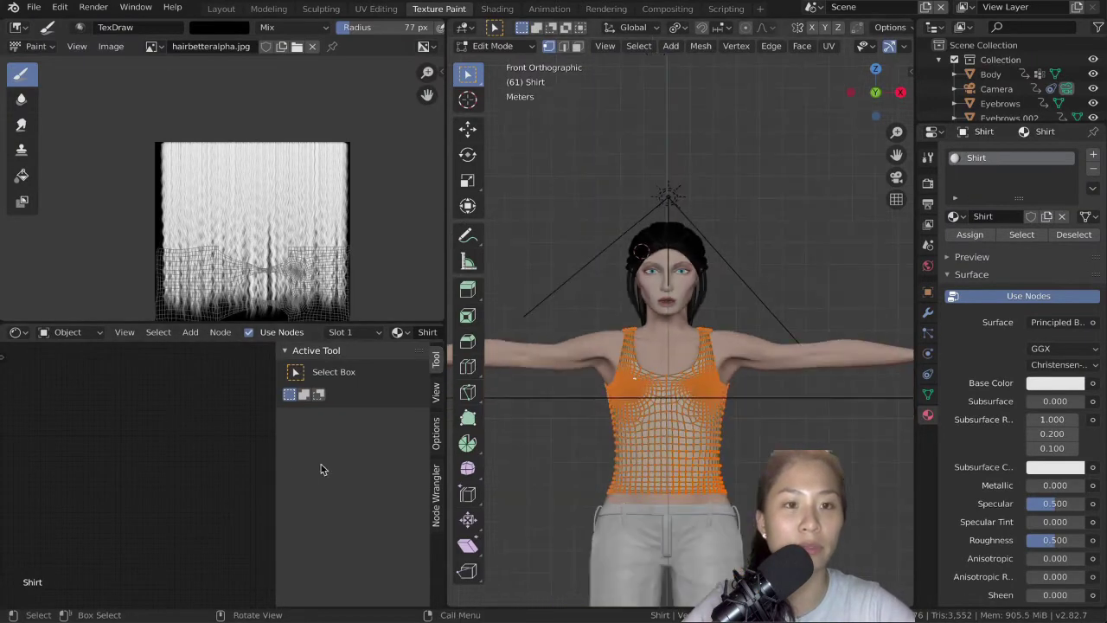
{"action": "key", "text": "n"}
{"action": "middle_click_drag", "start_coordinate": [287, 457], "coordinate": [176, 450]}
{"action": "key", "text": "shift+a"}
{"action": "mouse_move", "coordinate": [166, 429]}
{"action": "left_click", "coordinate": [291, 298]}
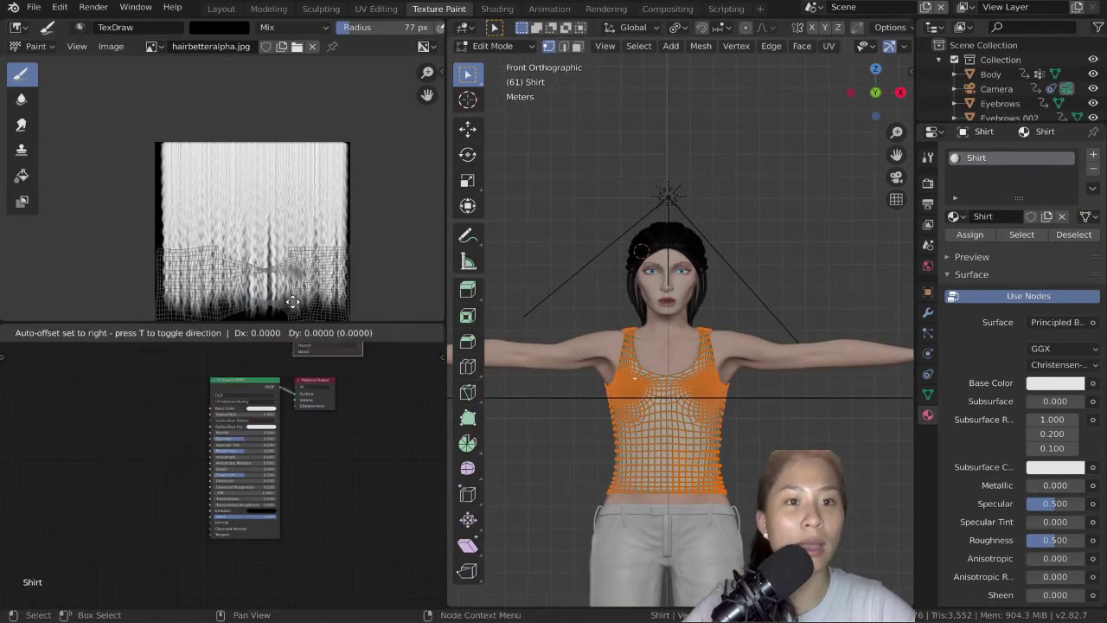
{"action": "left_click", "coordinate": [71, 392]}
Step: Add another Image Texture node below the first, and load a TexturesCom image into the third texture node
{"action": "key", "text": "shift+a"}
{"action": "mouse_move", "coordinate": [99, 505]}
{"action": "left_click", "coordinate": [217, 372]}
{"action": "left_click", "coordinate": [84, 469]}
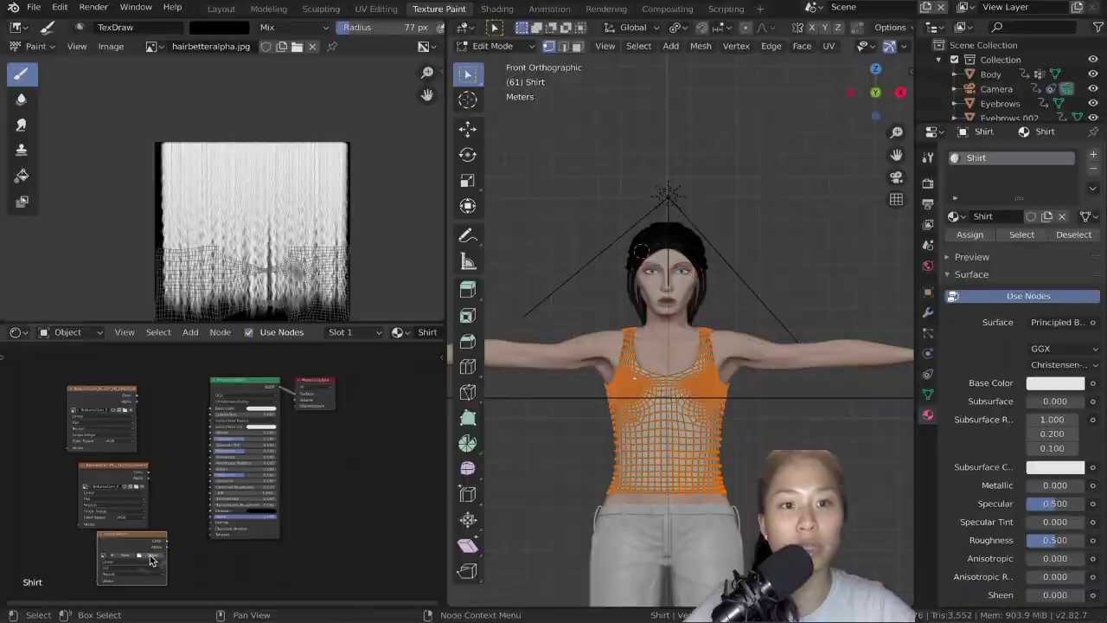
{"action": "left_click", "coordinate": [150, 560]}
{"action": "left_click", "coordinate": [458, 360]}
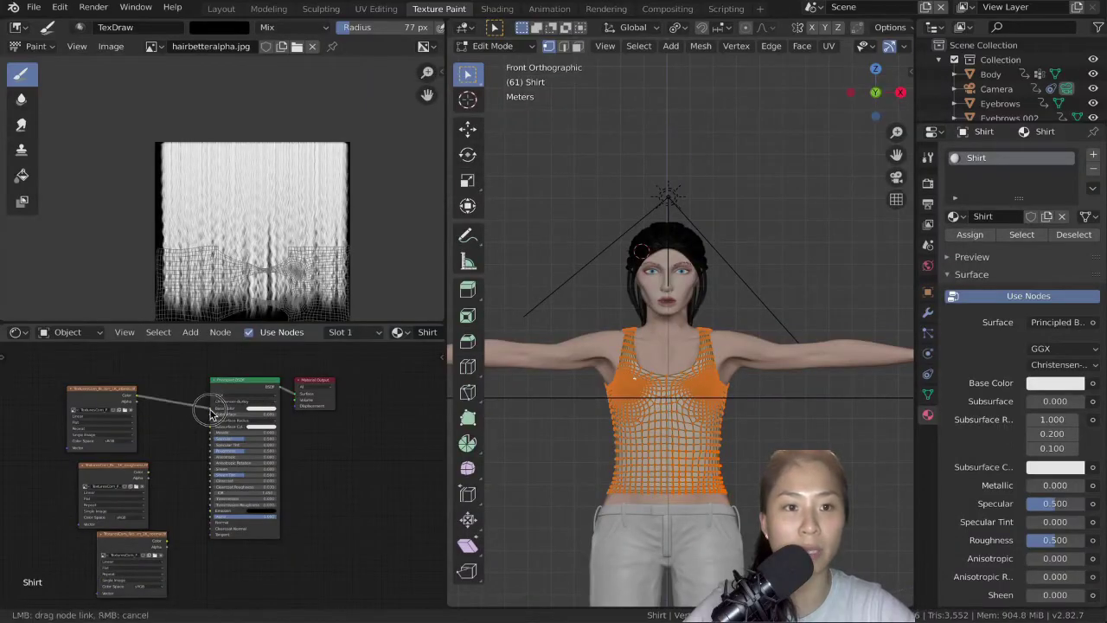
Step: Connect the first texture's colour to Base Color and the second texture's colour to Roughness on the Principled BSDF
{"action": "left_click_drag", "start_coordinate": [211, 413], "coordinate": [212, 409]}
{"action": "left_click_drag", "start_coordinate": [210, 456], "coordinate": [212, 450]}
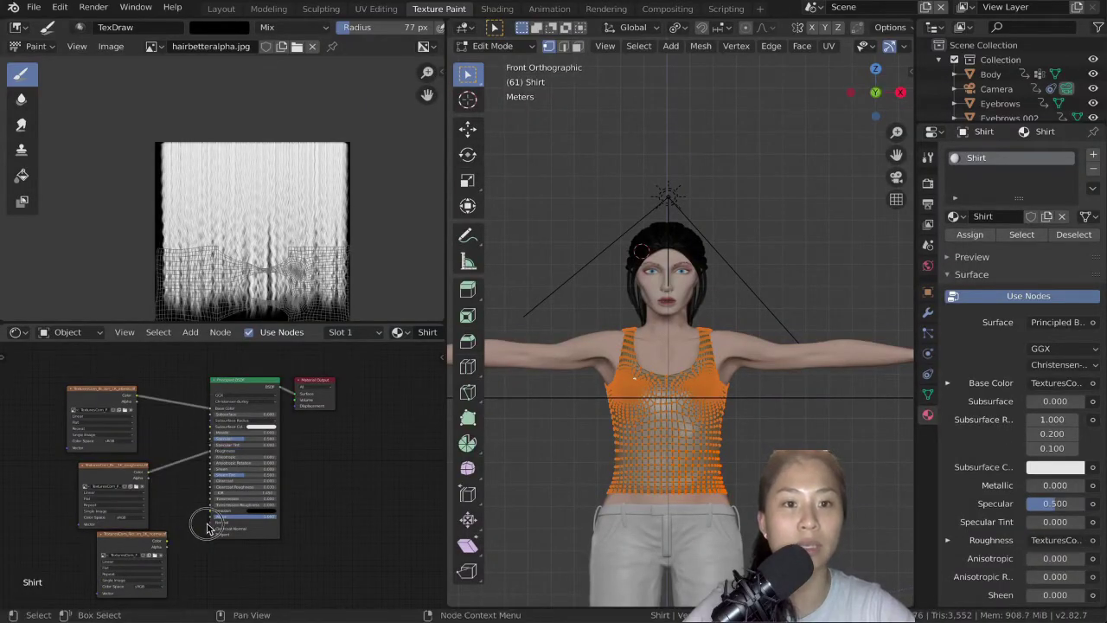
{"action": "left_click_drag", "start_coordinate": [218, 514], "coordinate": [213, 510]}
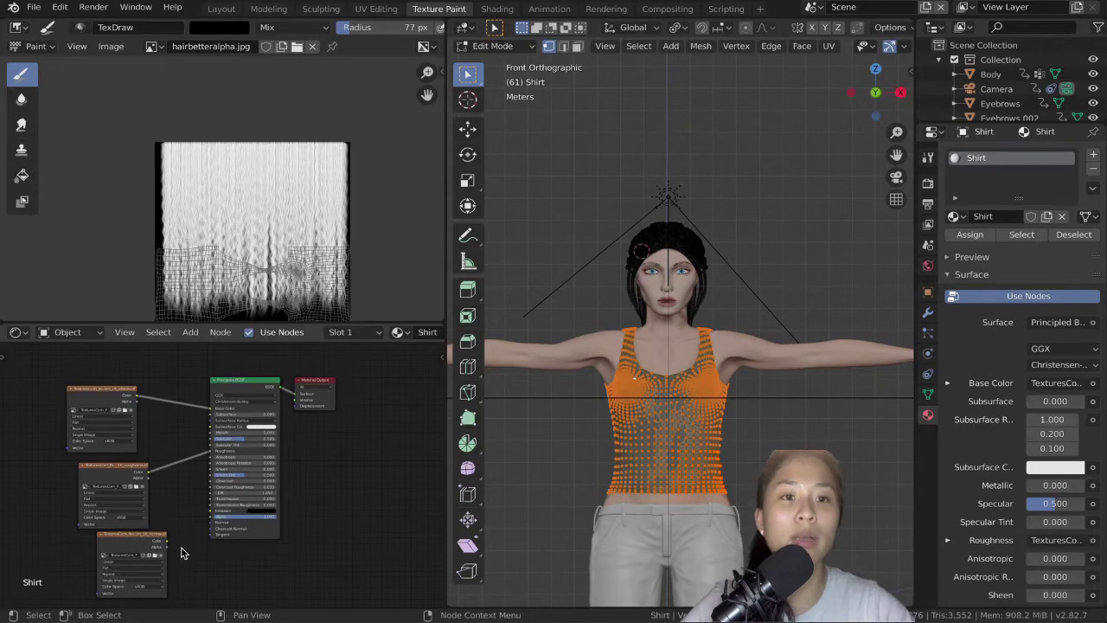
Step: Connect the third texture's colour to Normal on the Shirt material's Principled BSDF and open the shirt mesh for editing
{"action": "left_click_drag", "start_coordinate": [167, 547], "coordinate": [214, 528]}
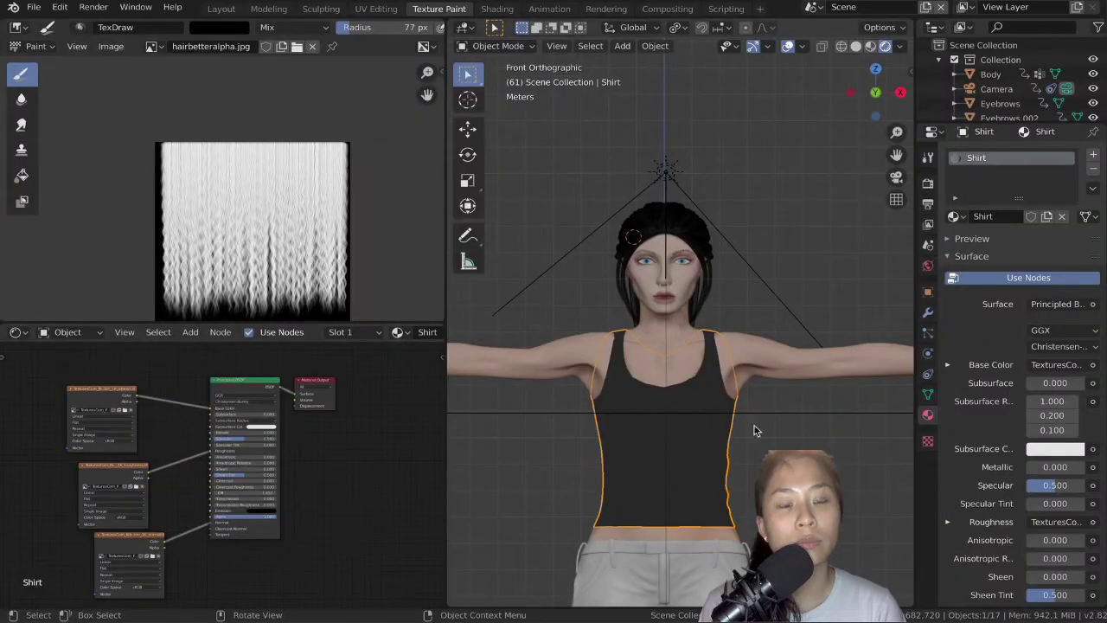
{"action": "middle_click_drag", "start_coordinate": [754, 424], "coordinate": [623, 413]}
{"action": "key", "text": "Tab"}
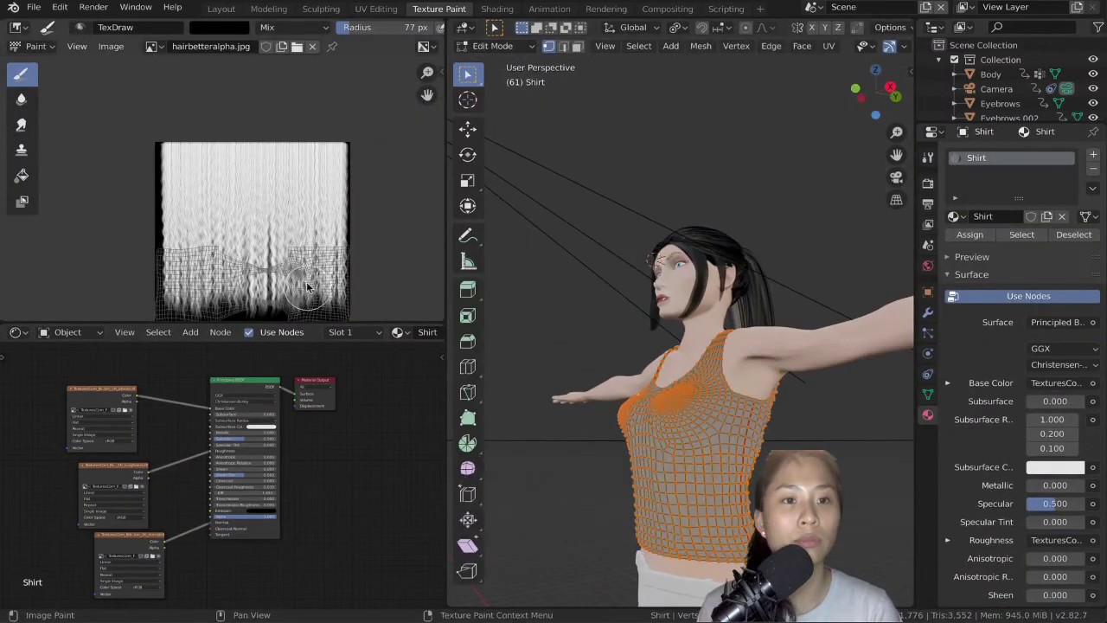
Step: Switch to the UV Editing workspace and display the TexturesCom fabric image behind the shirt's UVs
{"action": "left_click", "coordinate": [376, 9]}
{"action": "scroll", "coordinate": [144, 128], "scroll_direction": "up", "scroll_amount": 5}
{"action": "left_click", "coordinate": [271, 46]}
{"action": "scroll", "coordinate": [338, 145], "scroll_direction": "down", "scroll_amount": 10}
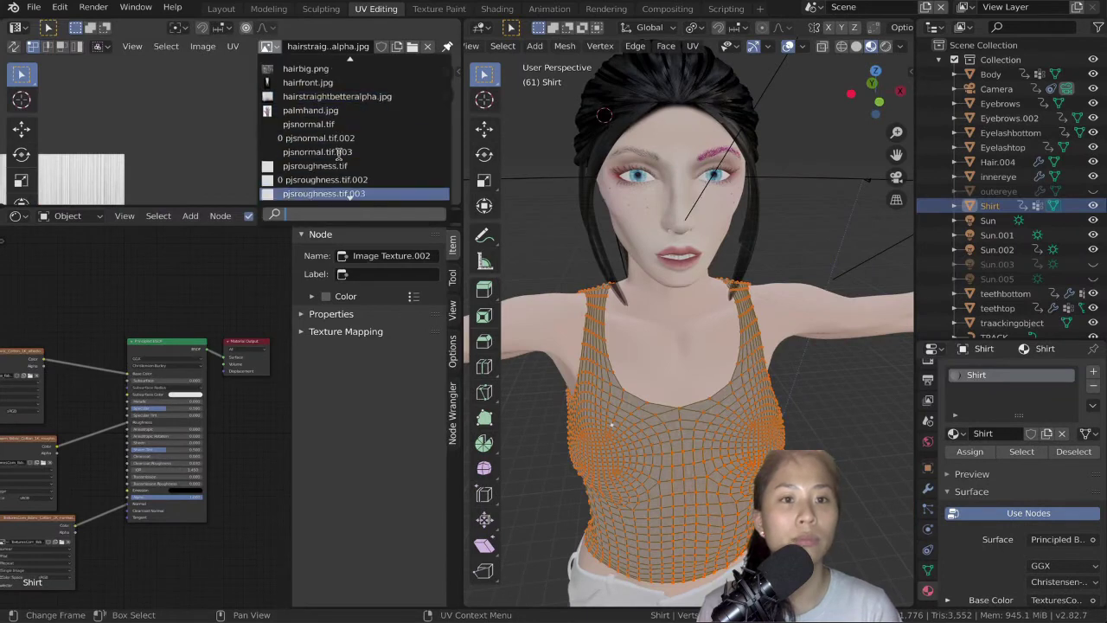
{"action": "left_click", "coordinate": [331, 142]}
{"action": "scroll", "coordinate": [324, 145], "scroll_direction": "down", "scroll_amount": 2}
{"action": "middle_click_drag", "start_coordinate": [235, 192], "coordinate": [337, 124]}
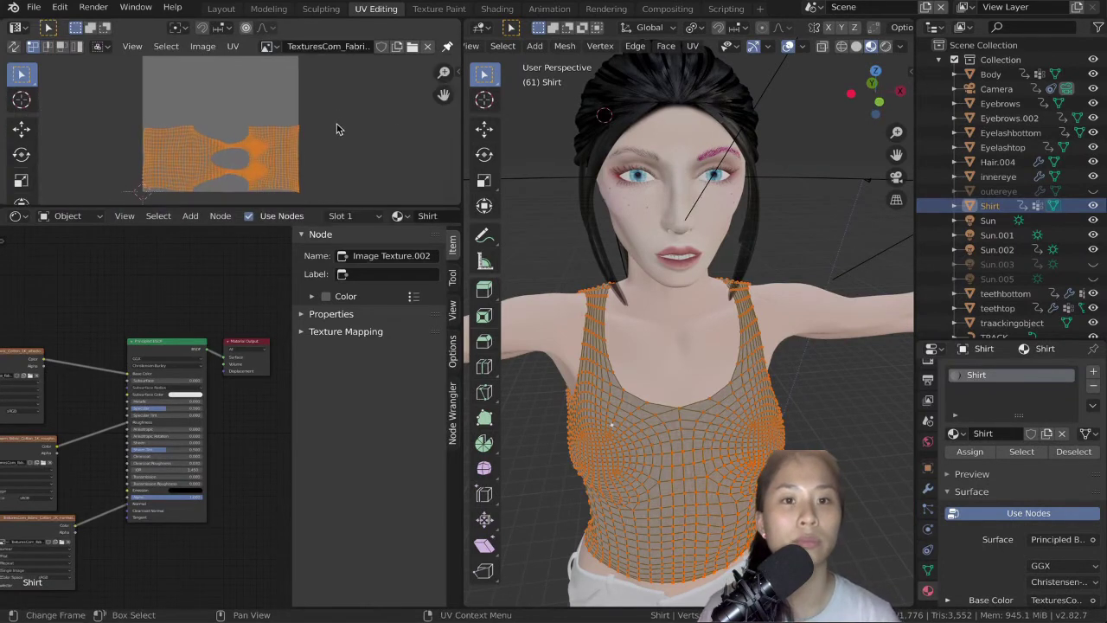
Step: Rotate the shirt's UVs by 90 degrees, reposition and enlarge them over the fabric image, and check the shirt
{"action": "type", "text": "r90"}
{"action": "key", "text": "Return"}
{"action": "scroll", "coordinate": [336, 124], "scroll_direction": "down", "scroll_amount": 3}
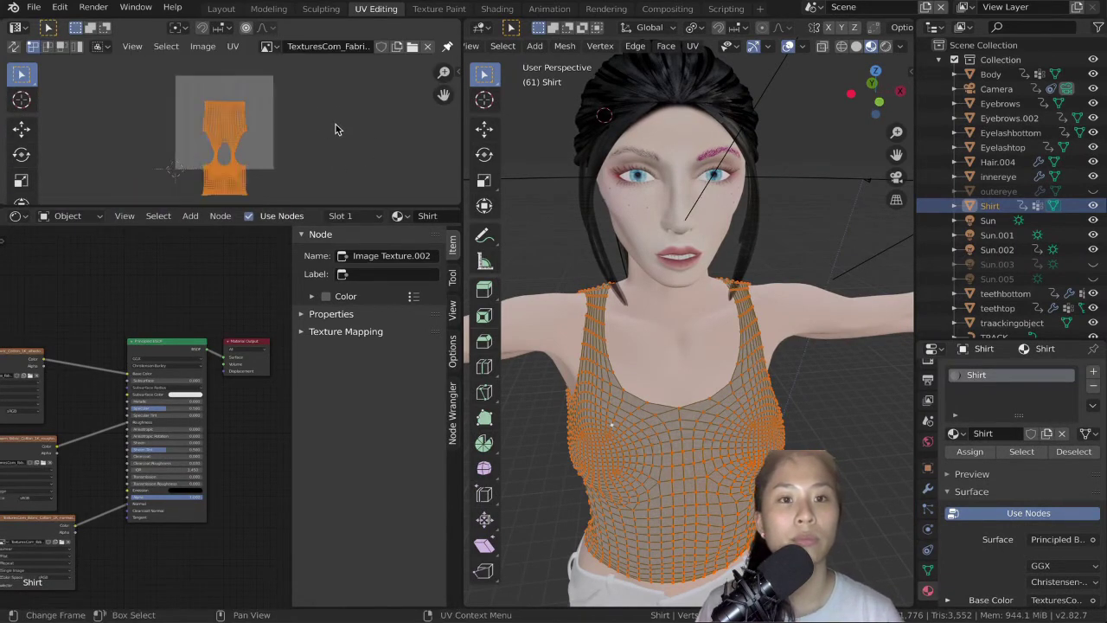
{"action": "key", "text": "g"}
{"action": "left_click", "coordinate": [321, 128]}
{"action": "key", "text": "s"}
{"action": "left_click", "coordinate": [423, 143]}
{"action": "key", "text": "Tab"}
{"action": "key", "text": "Tab"}
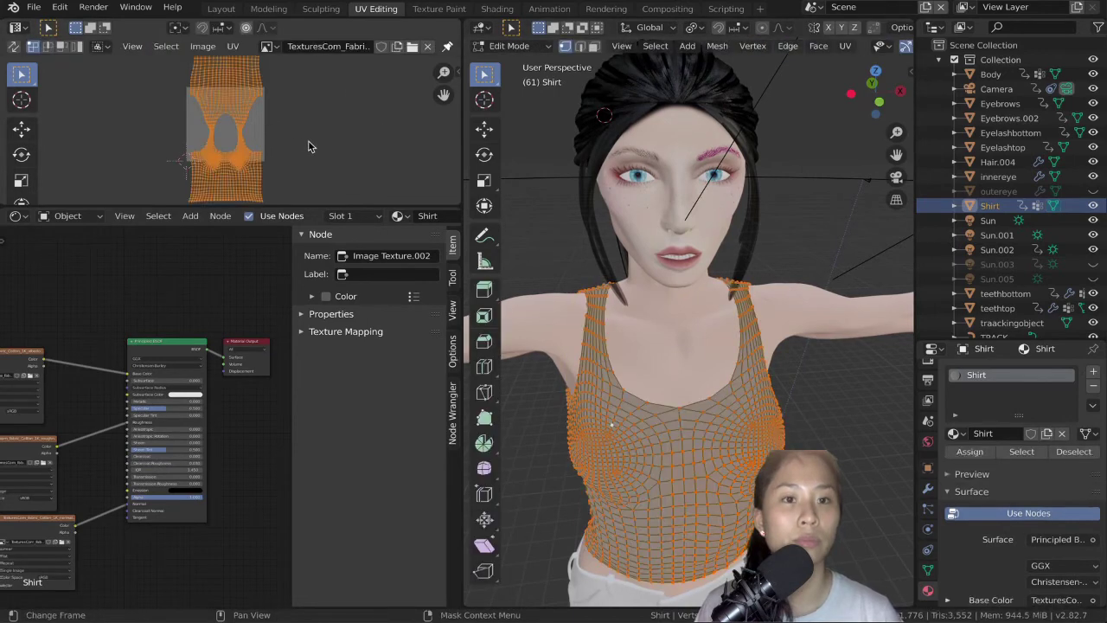
{"action": "key", "text": "Tab"}
{"action": "middle_click_drag", "start_coordinate": [747, 429], "coordinate": [690, 398]}
{"action": "scroll", "coordinate": [690, 398], "scroll_direction": "up", "scroll_amount": 4}
{"action": "scroll", "coordinate": [678, 318], "scroll_direction": "down", "scroll_amount": 4}
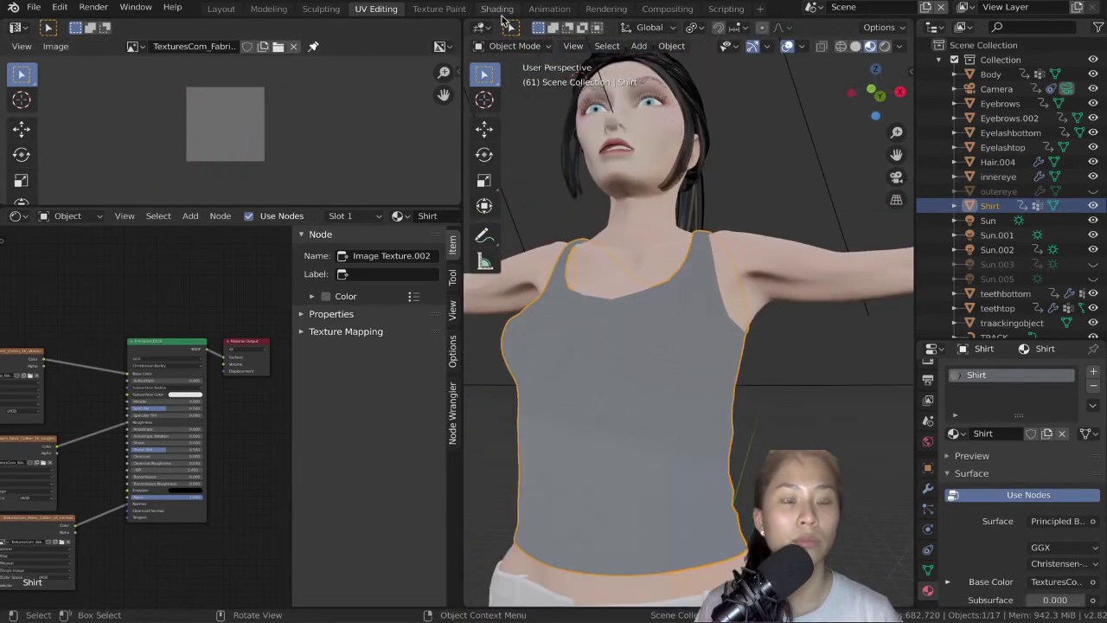
Step: Return to the Layout workspace and show the character's trousers in Material Preview shading
{"action": "left_click", "coordinate": [549, 9]}
{"action": "left_click", "coordinate": [497, 9]}
{"action": "left_click", "coordinate": [439, 8]}
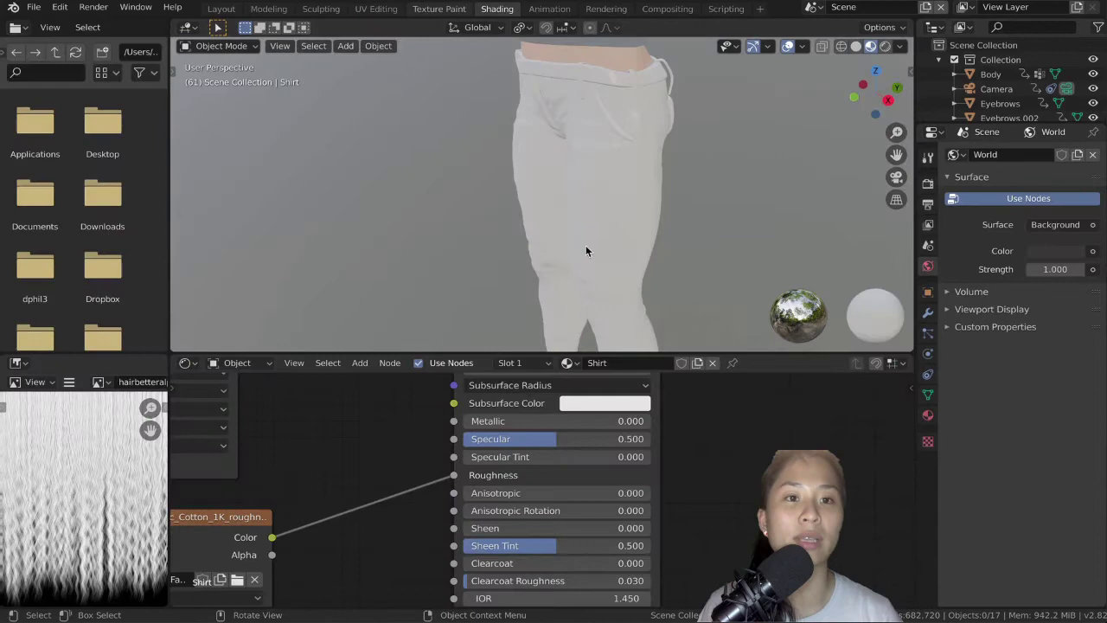
{"action": "middle_click_drag", "start_coordinate": [591, 343], "coordinate": [692, 337]}
{"action": "left_click", "coordinate": [222, 9]}
{"action": "scroll", "coordinate": [685, 398], "scroll_direction": "down", "scroll_amount": 5}
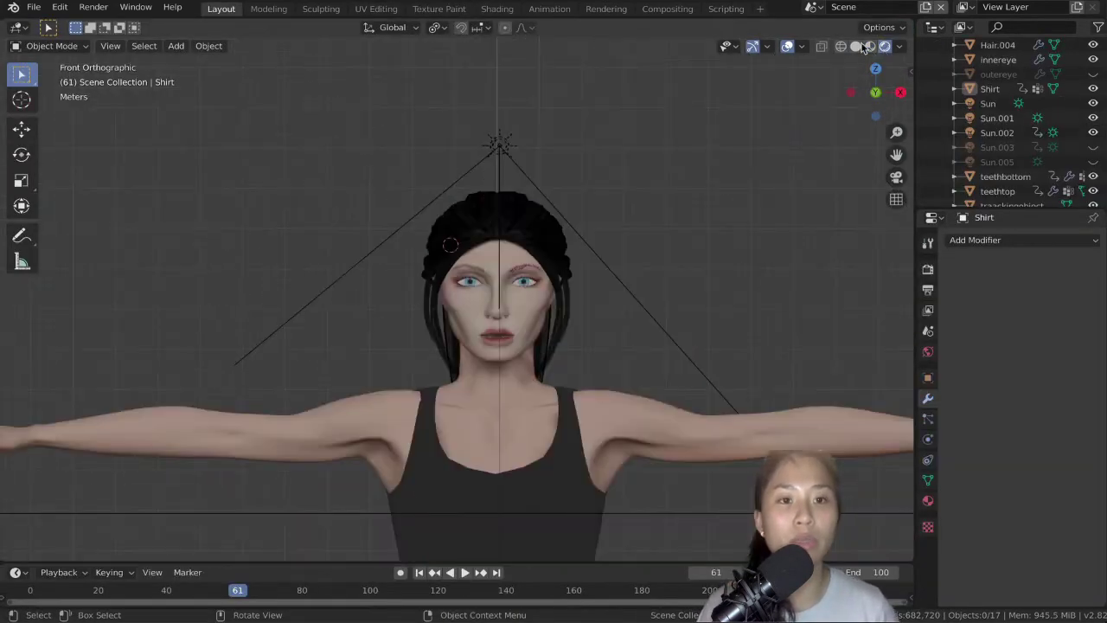
{"action": "left_click", "coordinate": [858, 48]}
{"action": "left_click", "coordinate": [869, 47]}
{"action": "middle_click_drag", "start_coordinate": [745, 519], "coordinate": [745, 188], "text": "shift"}
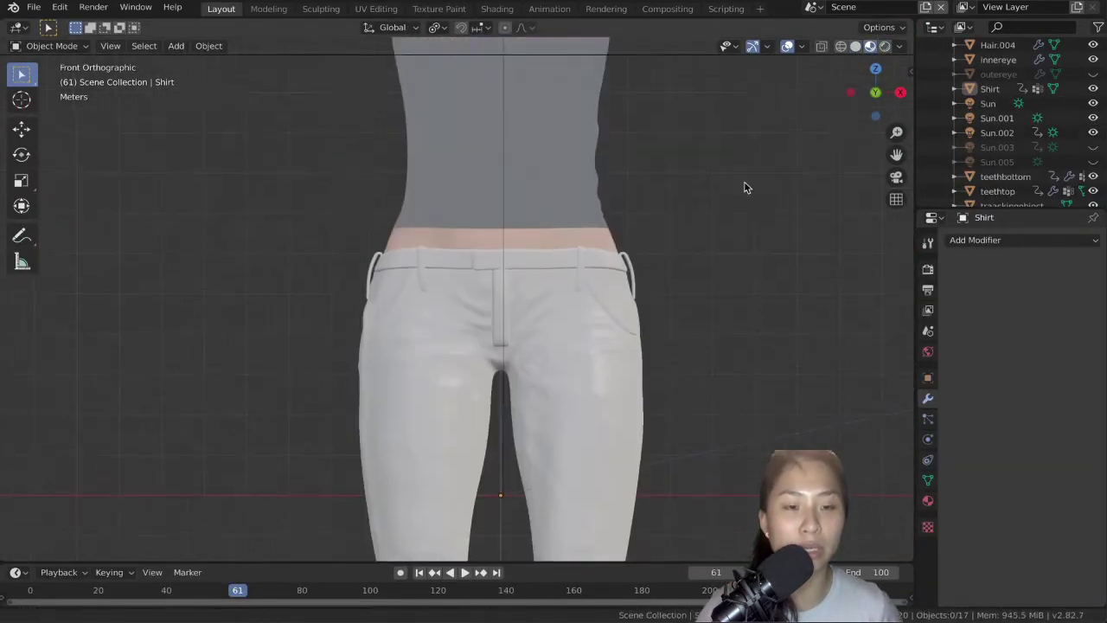
Step: Rename the trousers' material to Jeans
{"action": "left_click", "coordinate": [628, 439]}
{"action": "left_click", "coordinate": [928, 500]}
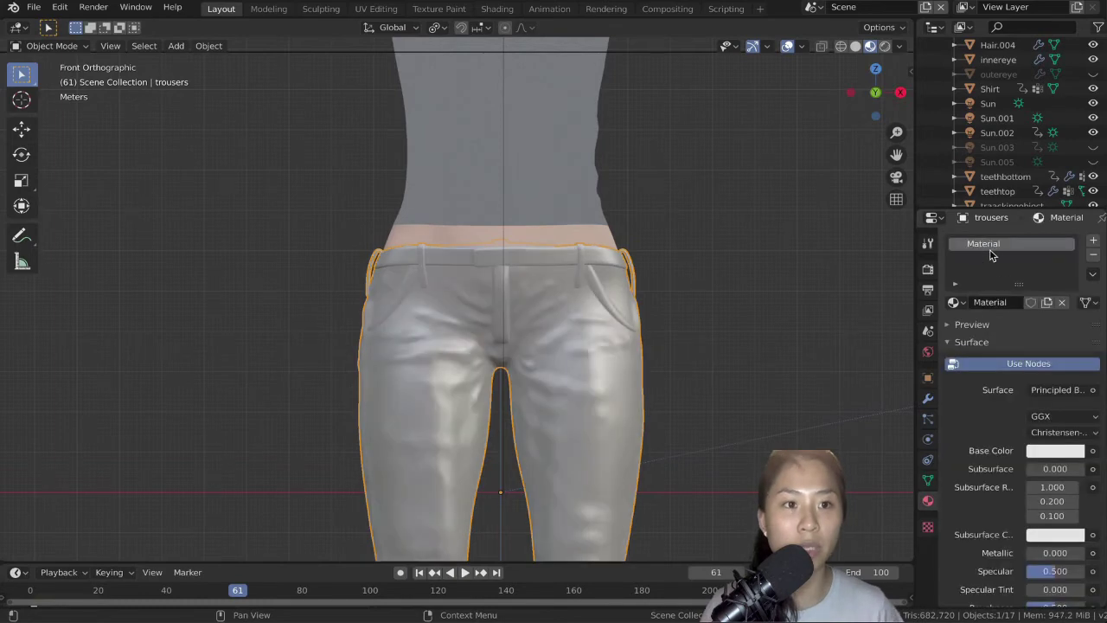
{"action": "double_click", "coordinate": [995, 245]}
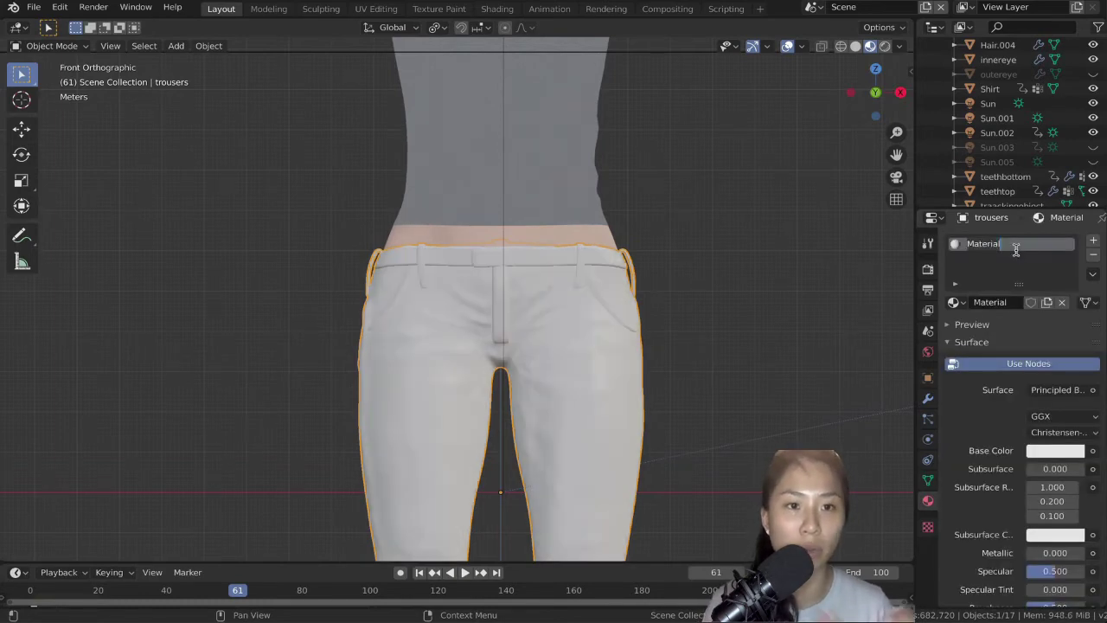
{"action": "type", "text": "Jeans"}
{"action": "key", "text": "Return"}
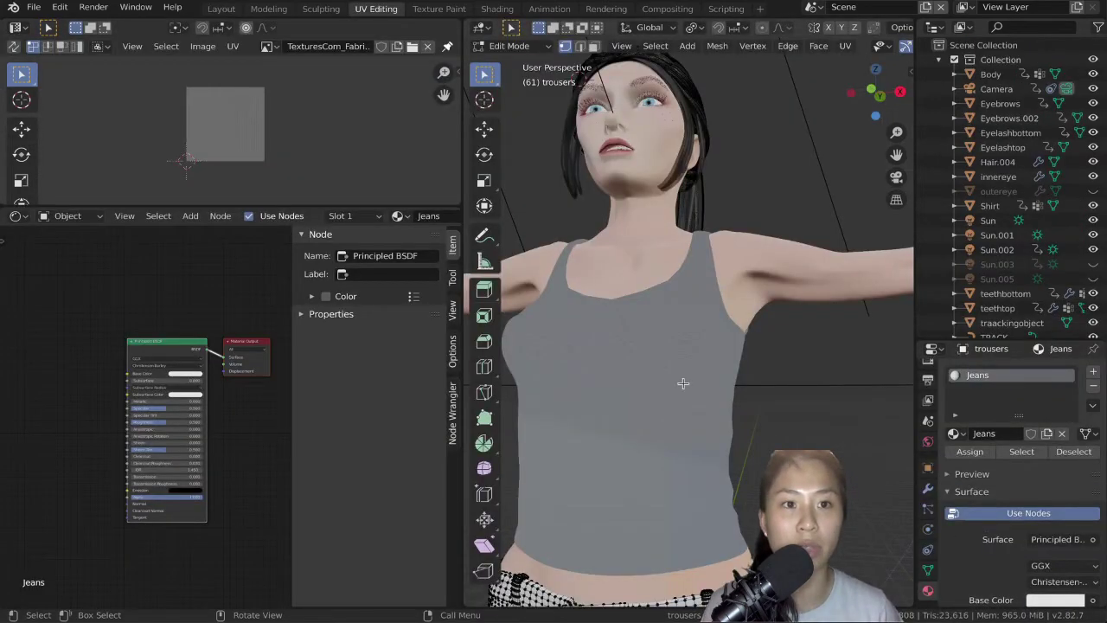
Step: In the UV Editing workspace, select the whole trousers mesh and separate it by loose parts
{"action": "middle_click_drag", "start_coordinate": [671, 514], "coordinate": [660, 343]}
{"action": "key", "text": "Tab"}
{"action": "key", "text": "Tab"}
{"action": "scroll", "coordinate": [664, 516], "scroll_direction": "up", "scroll_amount": 6}
{"action": "key", "text": "KP_3"}
{"action": "middle_click_drag", "start_coordinate": [715, 440], "coordinate": [582, 363]}
{"action": "key", "text": "ctrl+e"}
{"action": "left_click", "coordinate": [717, 359]}
{"action": "middle_click_drag", "start_coordinate": [807, 356], "coordinate": [764, 406]}
{"action": "scroll", "coordinate": [718, 439], "scroll_direction": "up", "scroll_amount": 5}
{"action": "key", "text": "a"}
{"action": "key", "text": "p"}
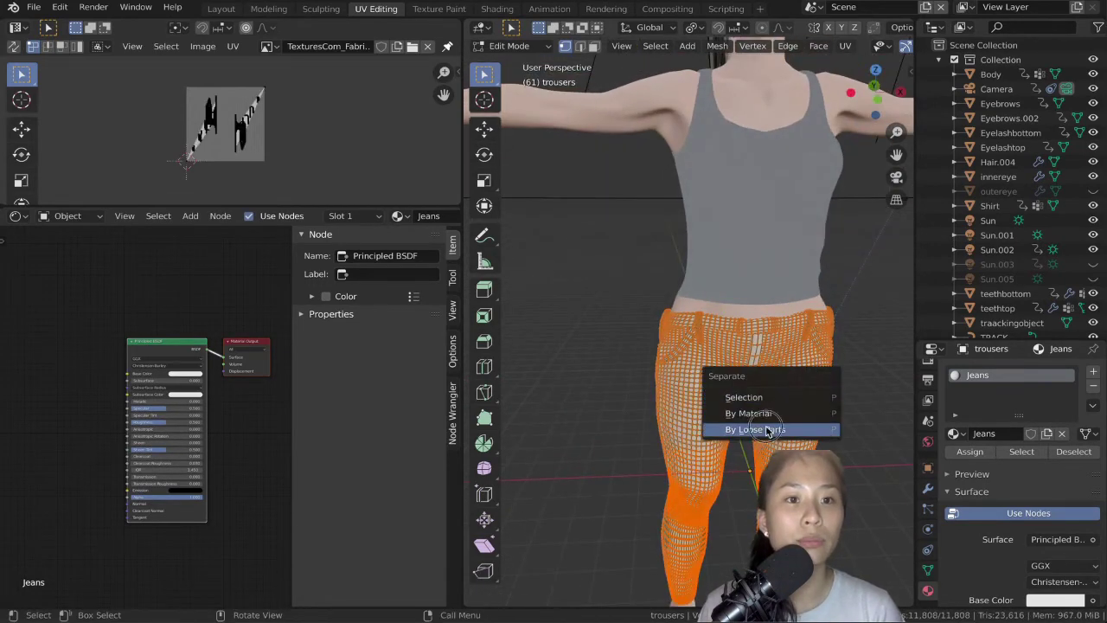
{"action": "left_click", "coordinate": [773, 396]}
{"action": "key", "text": "Tab"}
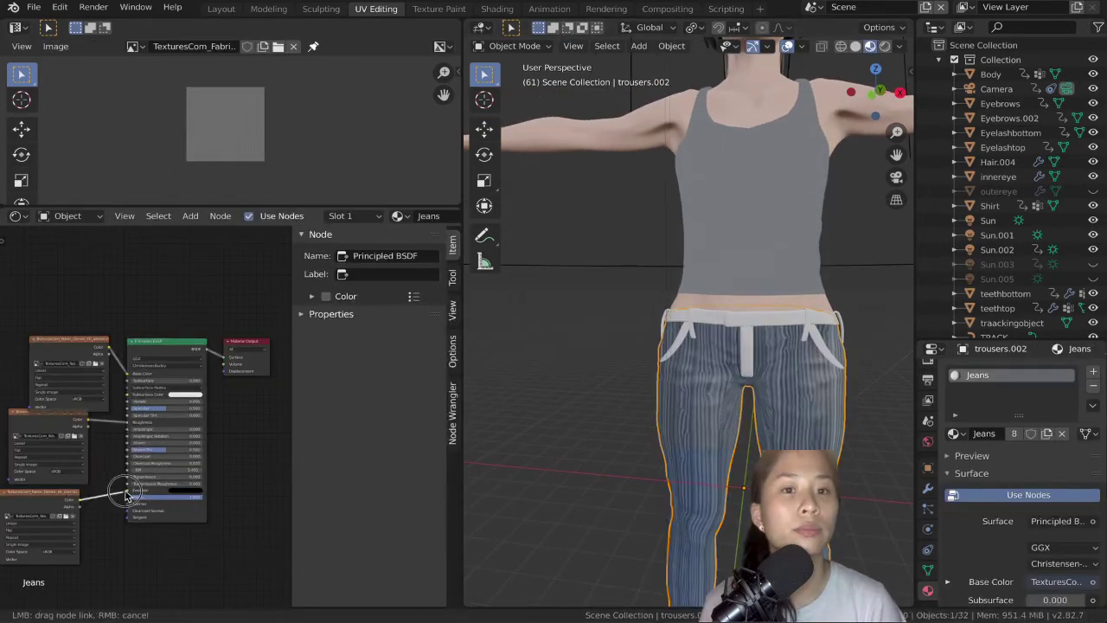
Step: Connect the third texture's colour to Normal in the Jeans material and unwrap the entire main trousers piece
{"action": "left_click_drag", "start_coordinate": [79, 499], "coordinate": [134, 510]}
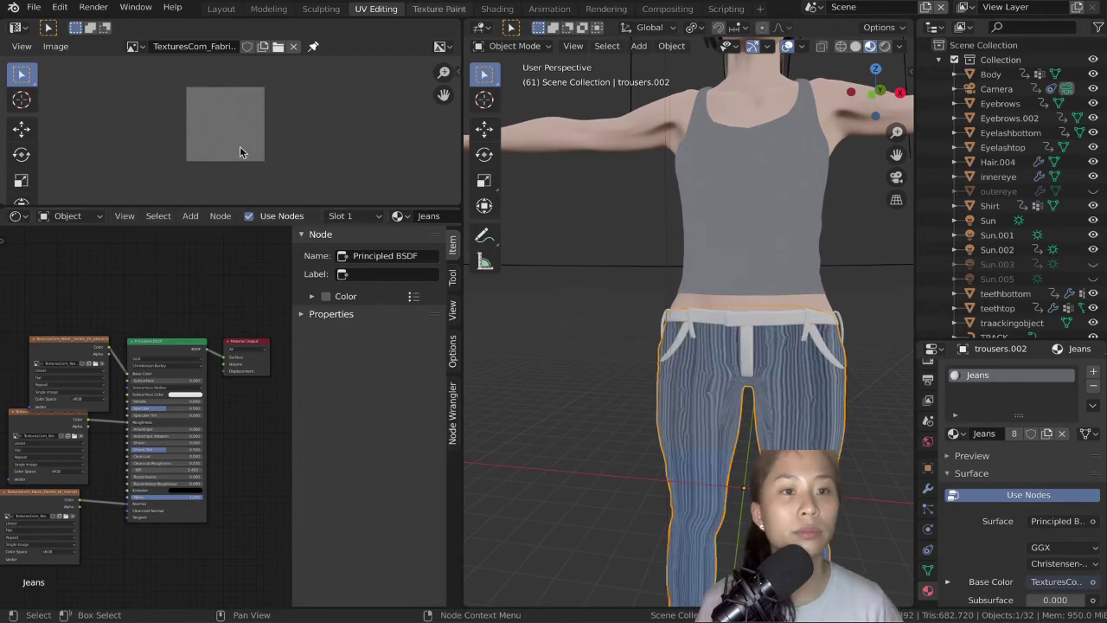
{"action": "key", "text": "Tab"}
{"action": "key", "text": "a"}
{"action": "key", "text": "u"}
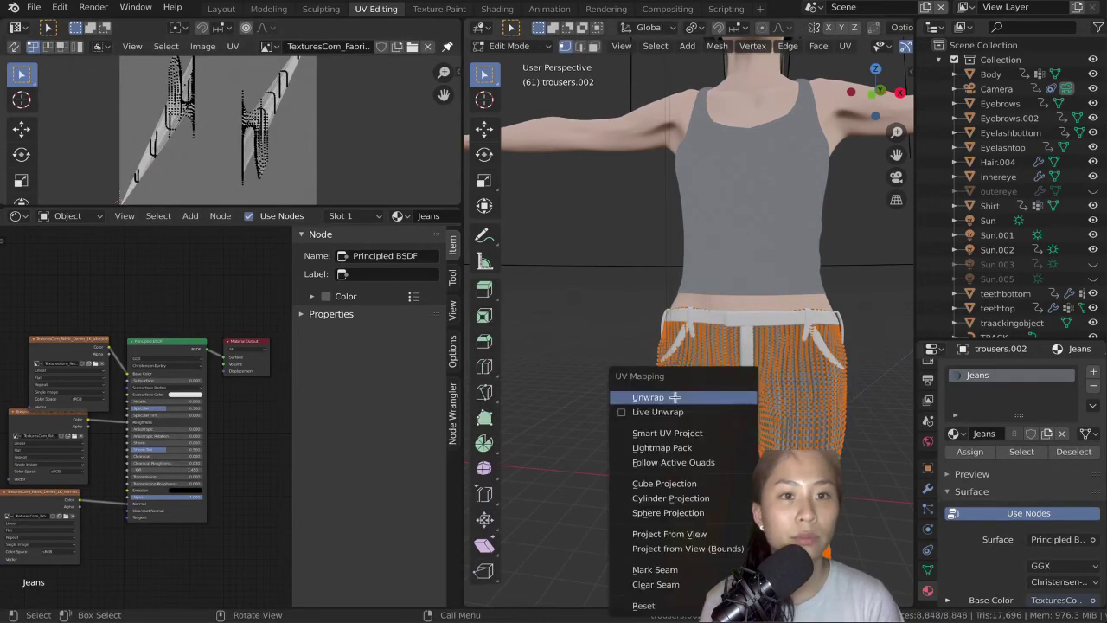
{"action": "left_click", "coordinate": [675, 396]}
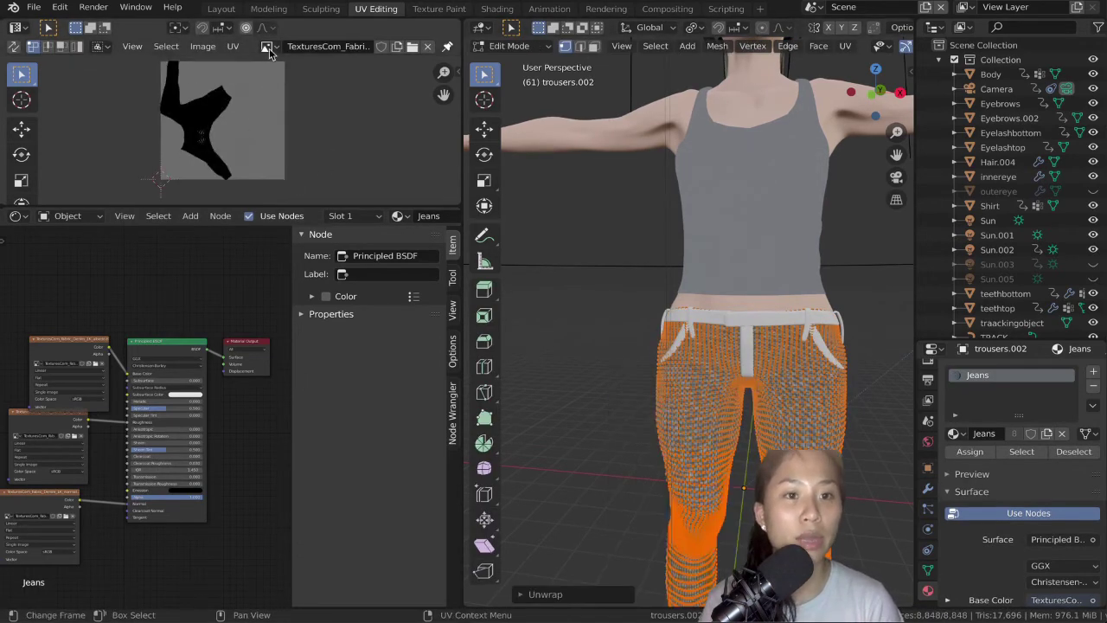
Step: Display the TexturesCom denim image behind the trousers' UVs, and select and enlarge all the UVs over it
{"action": "left_click", "coordinate": [270, 50]}
{"action": "left_click", "coordinate": [272, 124]}
{"action": "scroll", "coordinate": [275, 133], "scroll_direction": "down", "scroll_amount": 4}
{"action": "key", "text": "a"}
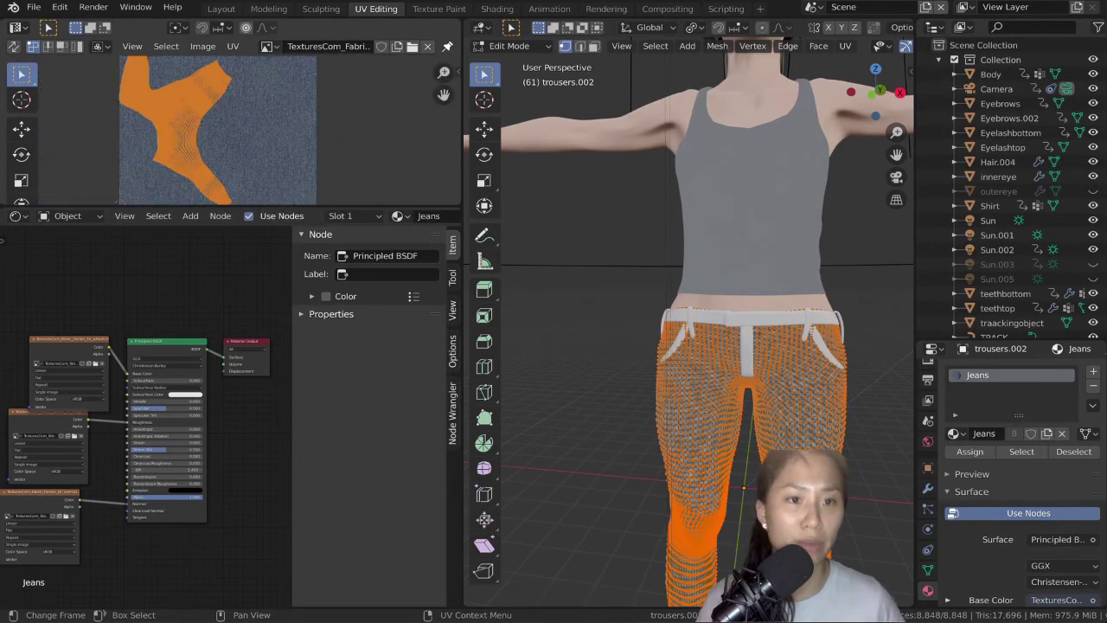
{"action": "scroll", "coordinate": [378, 171], "scroll_direction": "up", "scroll_amount": 3}
{"action": "key", "text": "Tab"}
Step: Examine the denim texture on the back and side of the trousers, including the back pockets
{"action": "middle_click_drag", "start_coordinate": [833, 410], "coordinate": [554, 393]}
{"action": "key", "text": "Tab"}
{"action": "key", "text": "p"}
{"action": "left_click", "coordinate": [607, 356]}
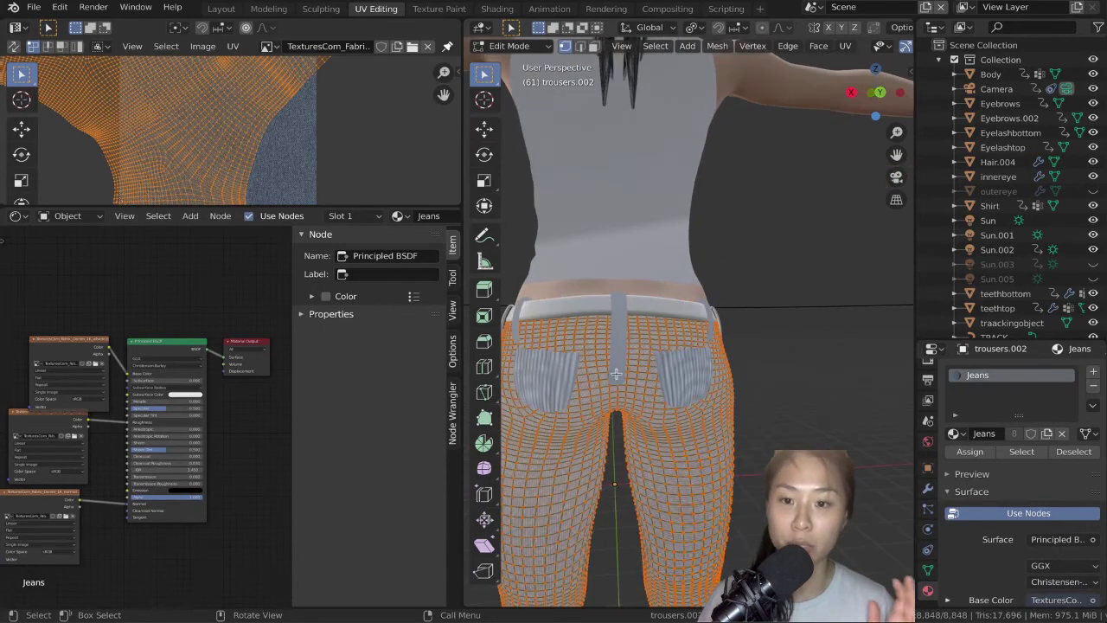
{"action": "scroll", "coordinate": [615, 374], "scroll_direction": "down", "scroll_amount": 5}
{"action": "key", "text": "Tab"}
{"action": "scroll", "coordinate": [688, 390], "scroll_direction": "up", "scroll_amount": 4}
{"action": "middle_click_drag", "start_coordinate": [648, 334], "coordinate": [708, 379]}
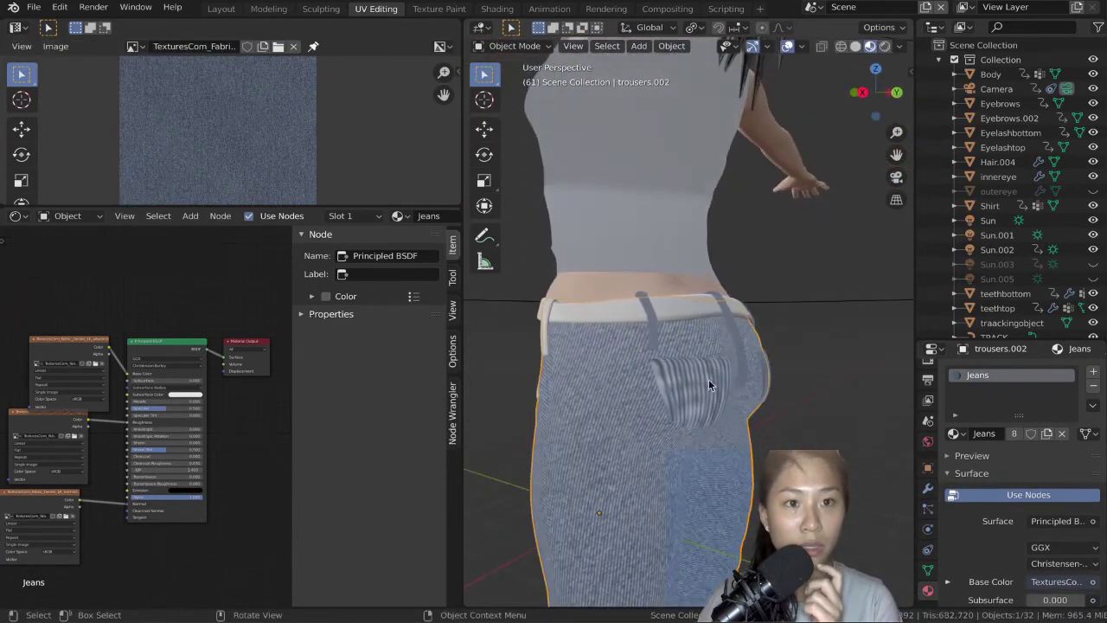
Step: Remove the Jeans material from the back pockets and the rear belt loops
{"action": "left_click", "coordinate": [708, 379]}
{"action": "left_click", "coordinate": [1092, 385]}
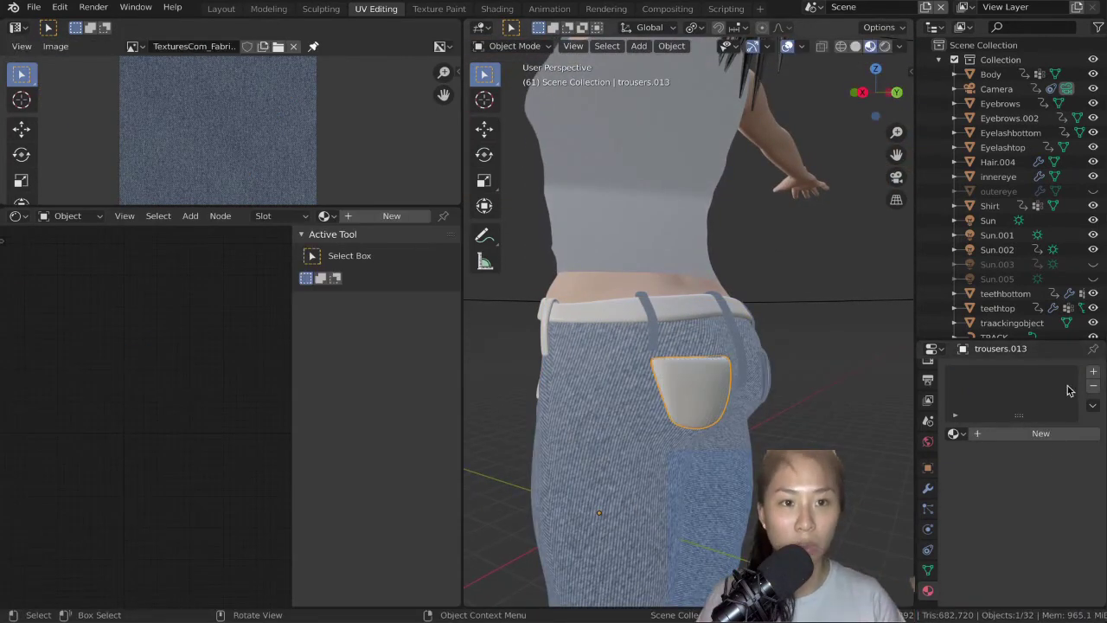
{"action": "left_click", "coordinate": [618, 427]}
{"action": "key", "text": "Tab"}
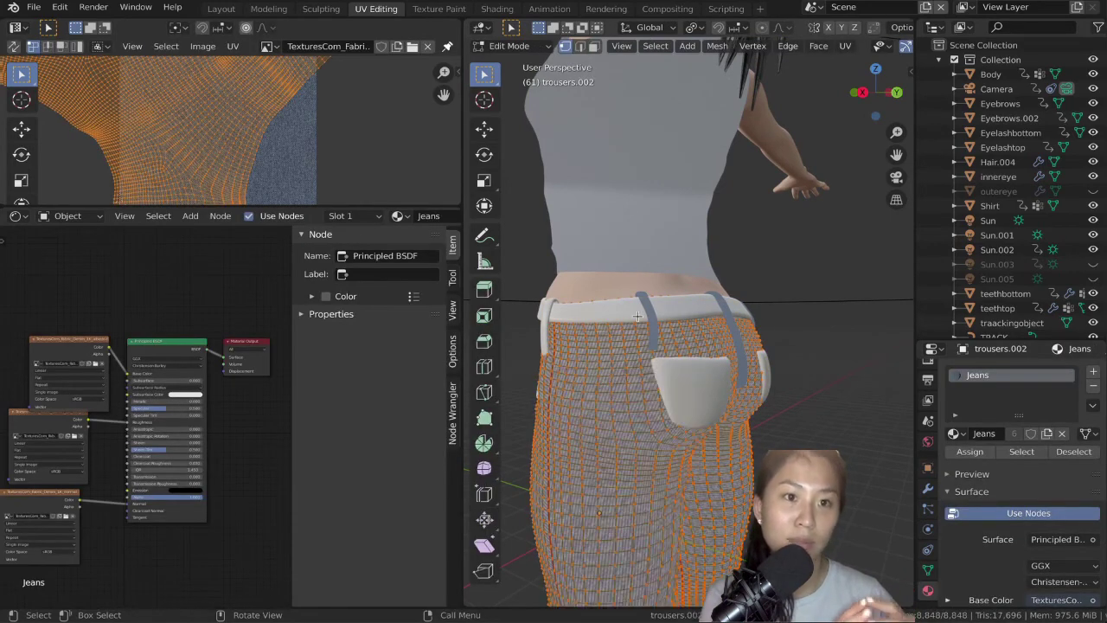
{"action": "key", "text": "Tab"}
{"action": "left_click", "coordinate": [655, 320]}
{"action": "left_click", "coordinate": [1093, 385]}
{"action": "left_click", "coordinate": [729, 329]}
{"action": "left_click", "coordinate": [1092, 384]}
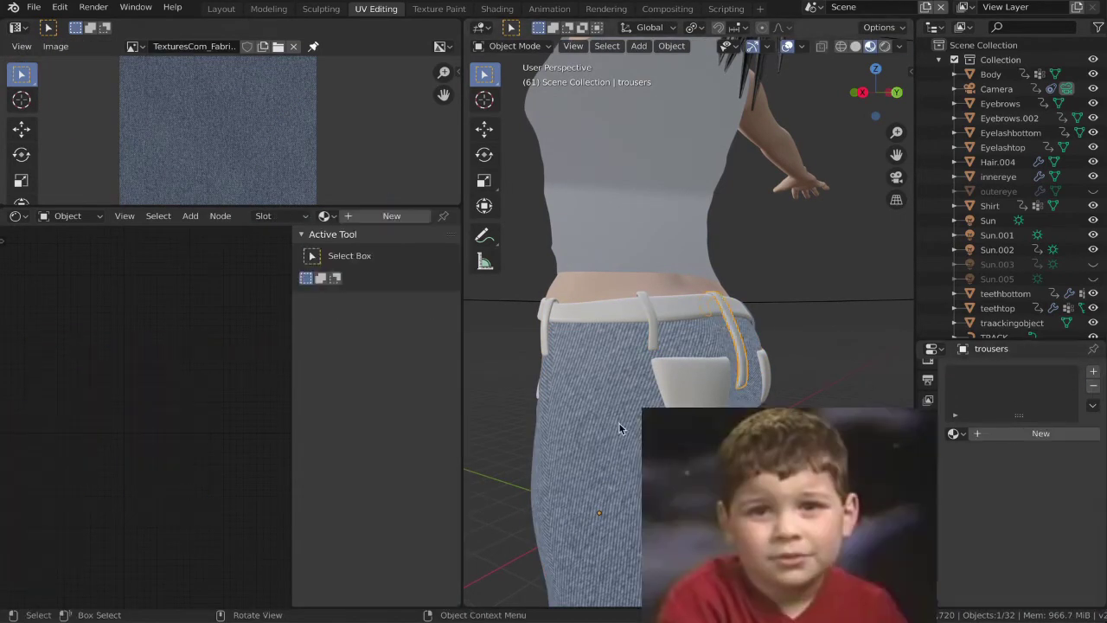
Step: Scale up the main trousers piece's UVs further over the denim image
{"action": "left_click", "coordinate": [618, 427]}
{"action": "key", "text": "Tab"}
{"action": "scroll", "coordinate": [195, 142], "scroll_direction": "up", "scroll_amount": 3}
{"action": "key", "text": "s"}
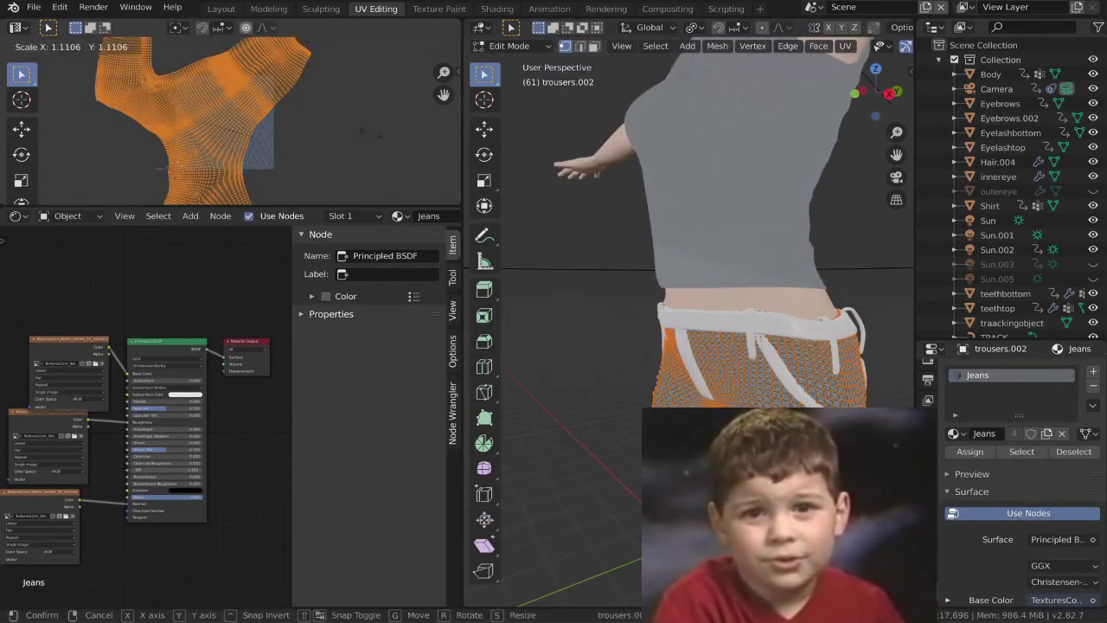
{"action": "left_click", "coordinate": [435, 159]}
{"action": "key", "text": "Tab"}
Step: Examine the denim texture close up at the waistband and on the full figure from the front
{"action": "scroll", "coordinate": [605, 259], "scroll_direction": "down", "scroll_amount": 2}
{"action": "middle_click_drag", "start_coordinate": [605, 259], "coordinate": [726, 259]}
{"action": "scroll", "coordinate": [726, 259], "scroll_direction": "up", "scroll_amount": 7}
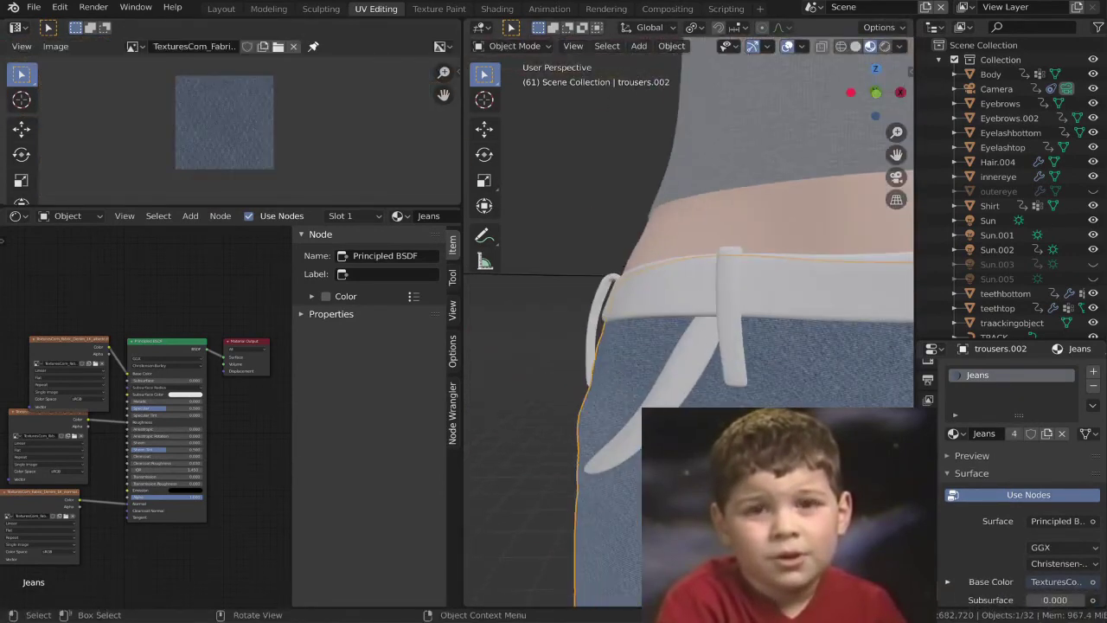
{"action": "scroll", "coordinate": [782, 415], "scroll_direction": "down", "scroll_amount": 2}
{"action": "key", "text": "KP_1"}
{"action": "scroll", "coordinate": [742, 429], "scroll_direction": "down", "scroll_amount": 6}
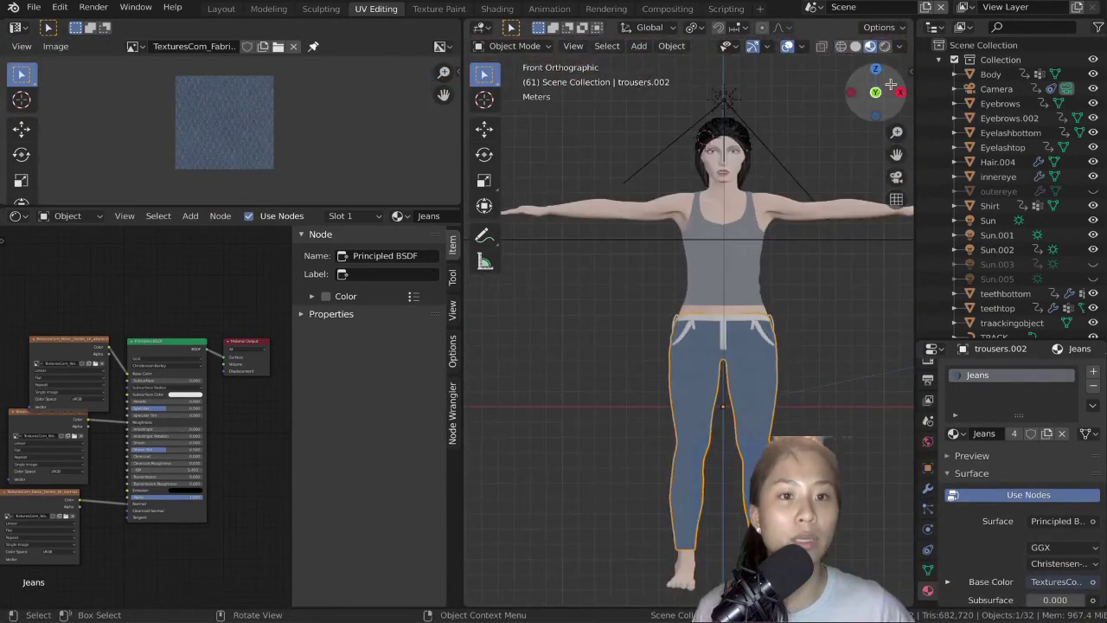
{"action": "left_click_drag", "start_coordinate": [891, 84], "coordinate": [833, 185]}
Step: Deselect the trousers and examine the whole clothed character in Rendered shading in the Layout workspace
{"action": "left_click", "coordinate": [498, 245]}
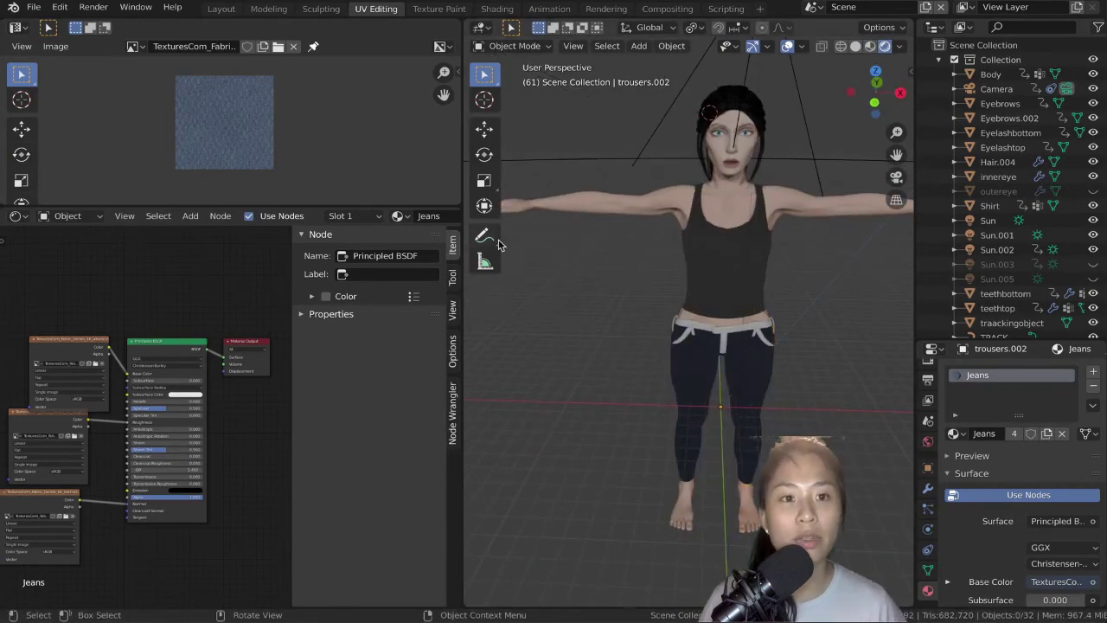
{"action": "left_click", "coordinate": [220, 9]}
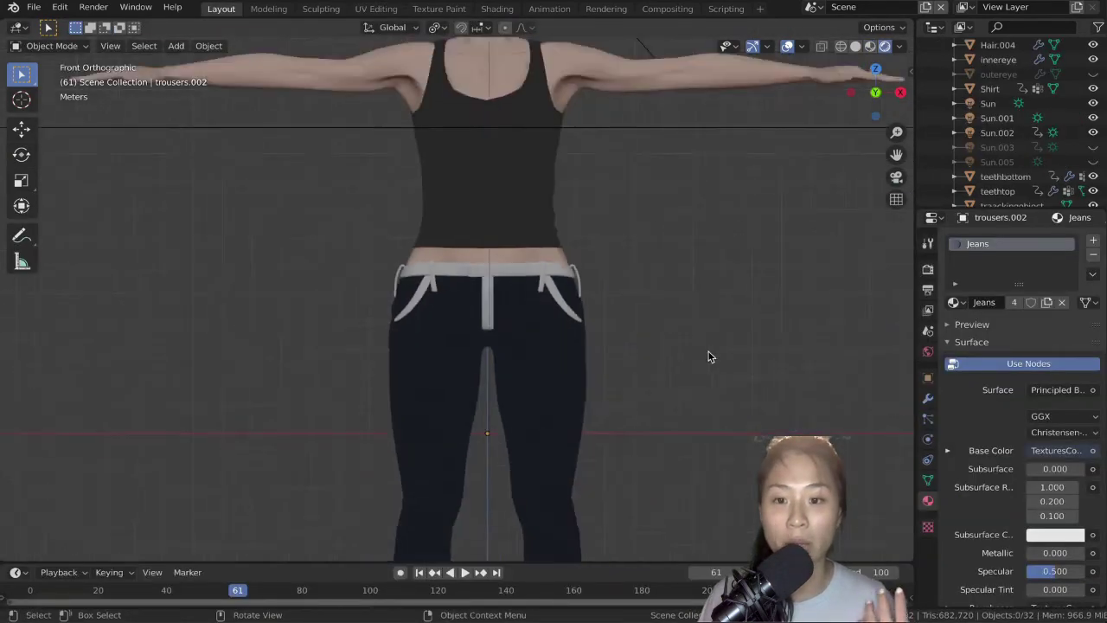
{"action": "scroll", "coordinate": [705, 352], "scroll_direction": "down", "scroll_amount": 4}
{"action": "scroll", "coordinate": [645, 257], "scroll_direction": "up", "scroll_amount": 1}
{"action": "middle_click_drag", "start_coordinate": [645, 257], "coordinate": [294, 44]}
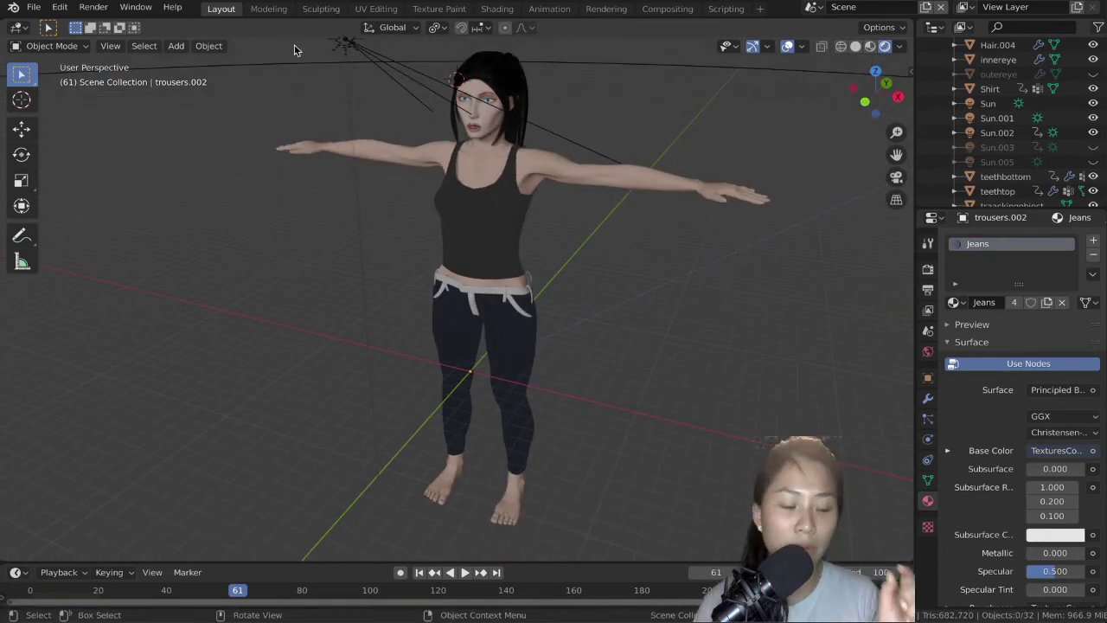